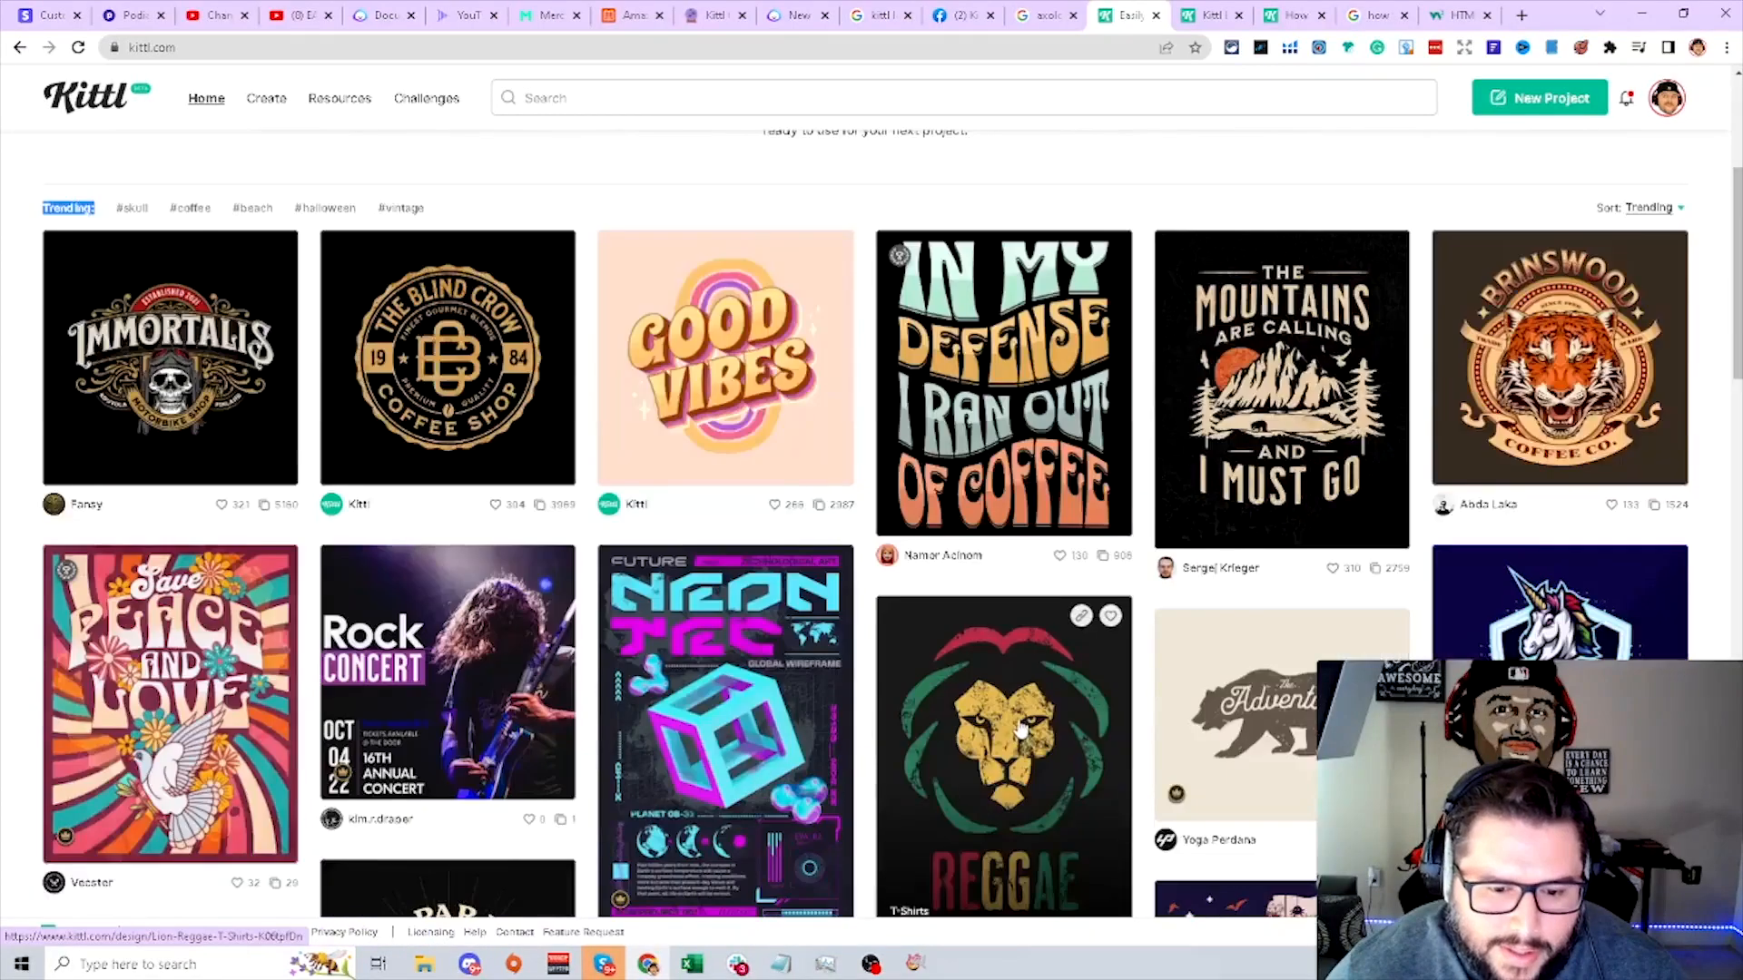
- Browse the gallery of featured designs for inspiration
{"action": "scroll", "coordinate": [1021, 730], "scroll_direction": "down", "scroll_amount": 3}
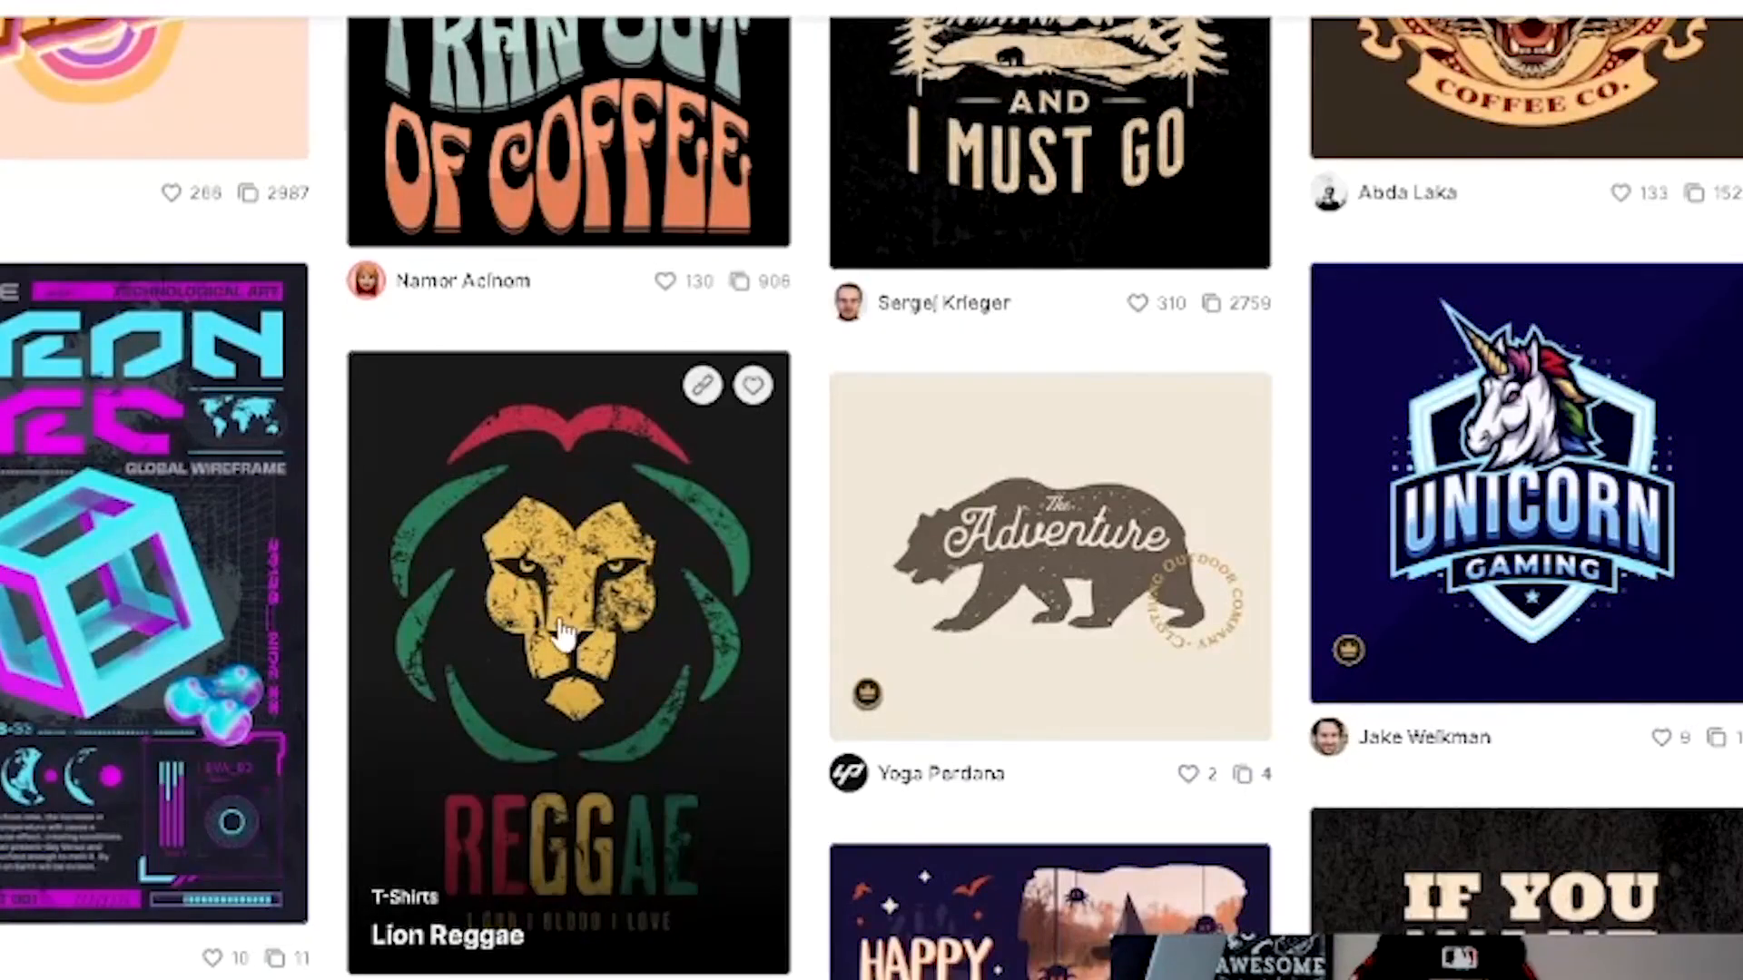
{"action": "scroll", "coordinate": [585, 638], "scroll_direction": "down", "scroll_amount": 3}
{"action": "scroll", "coordinate": [573, 664], "scroll_direction": "down", "scroll_amount": 9}
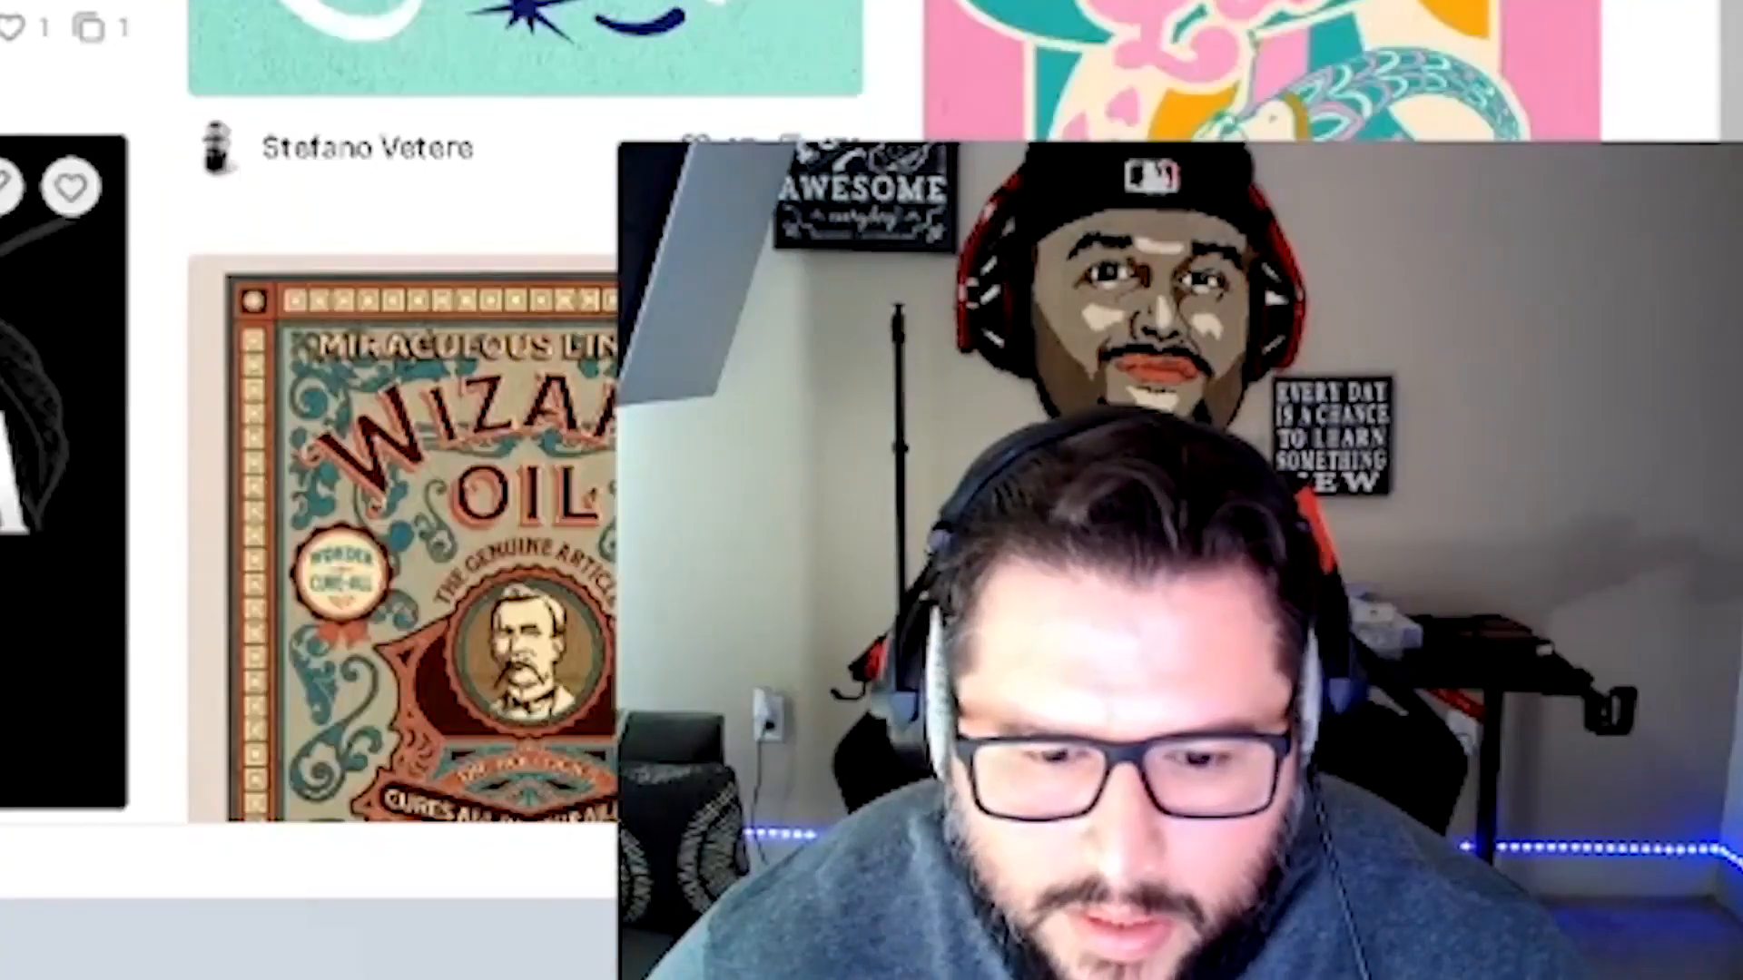
{"action": "scroll", "coordinate": [63, 472], "scroll_direction": "down", "scroll_amount": 3}
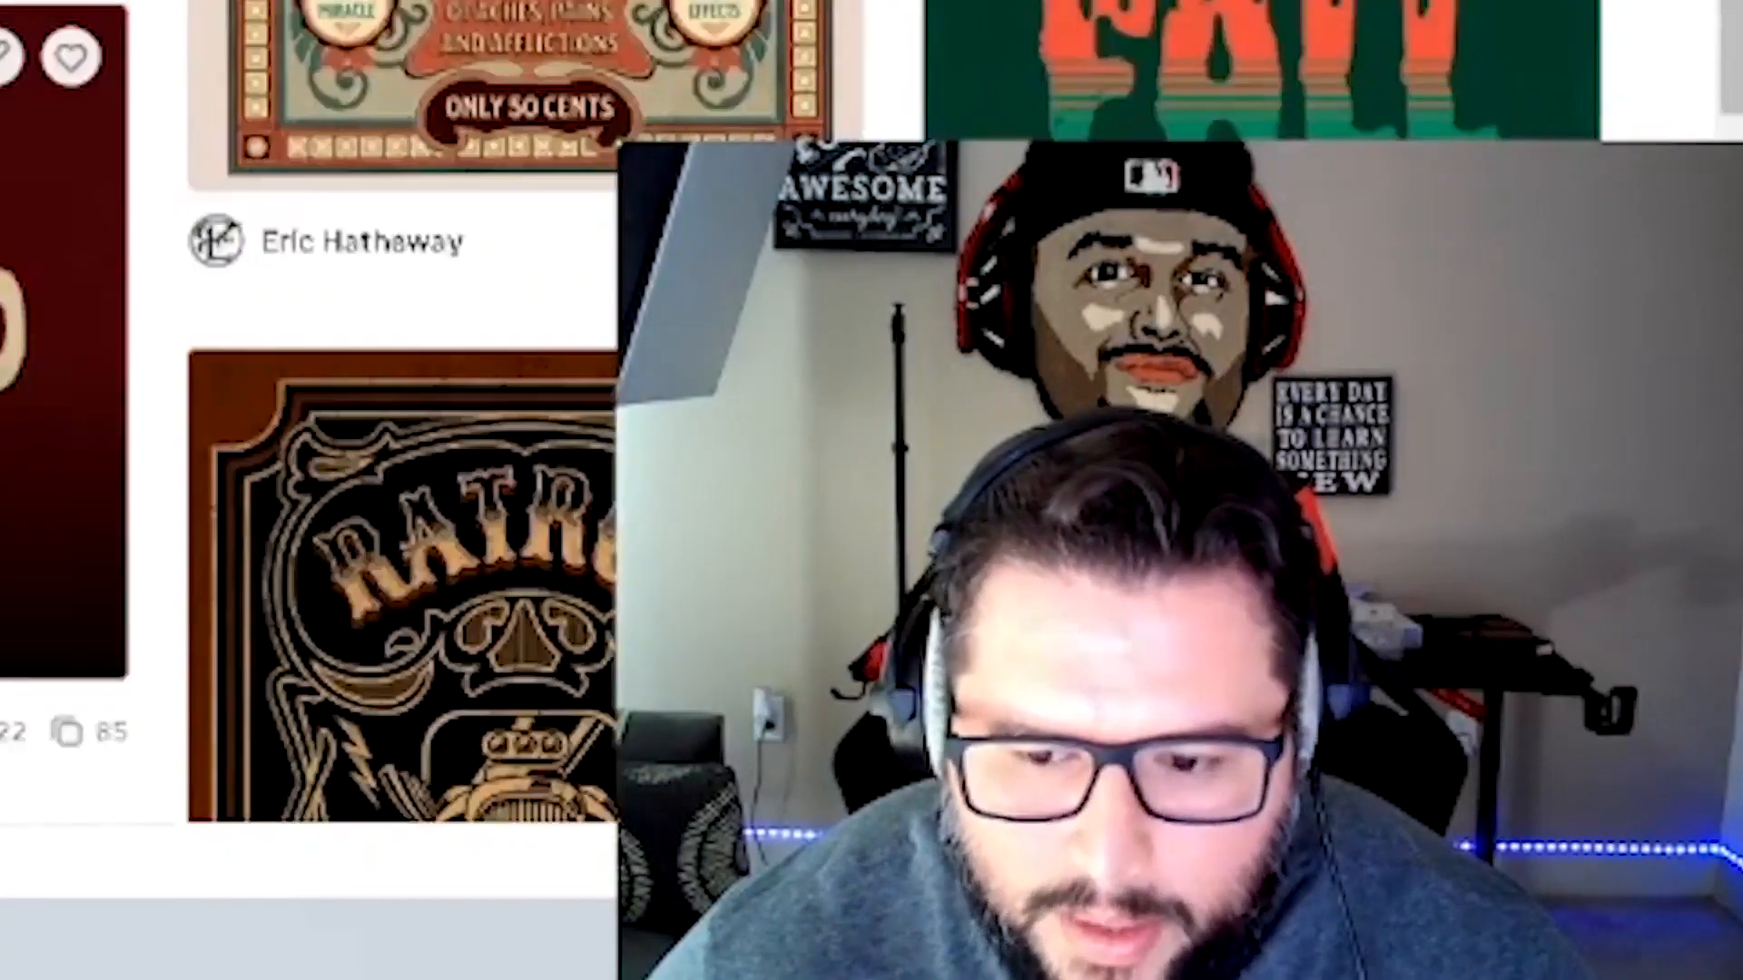
{"action": "scroll", "coordinate": [64, 472], "scroll_direction": "down", "scroll_amount": 3}
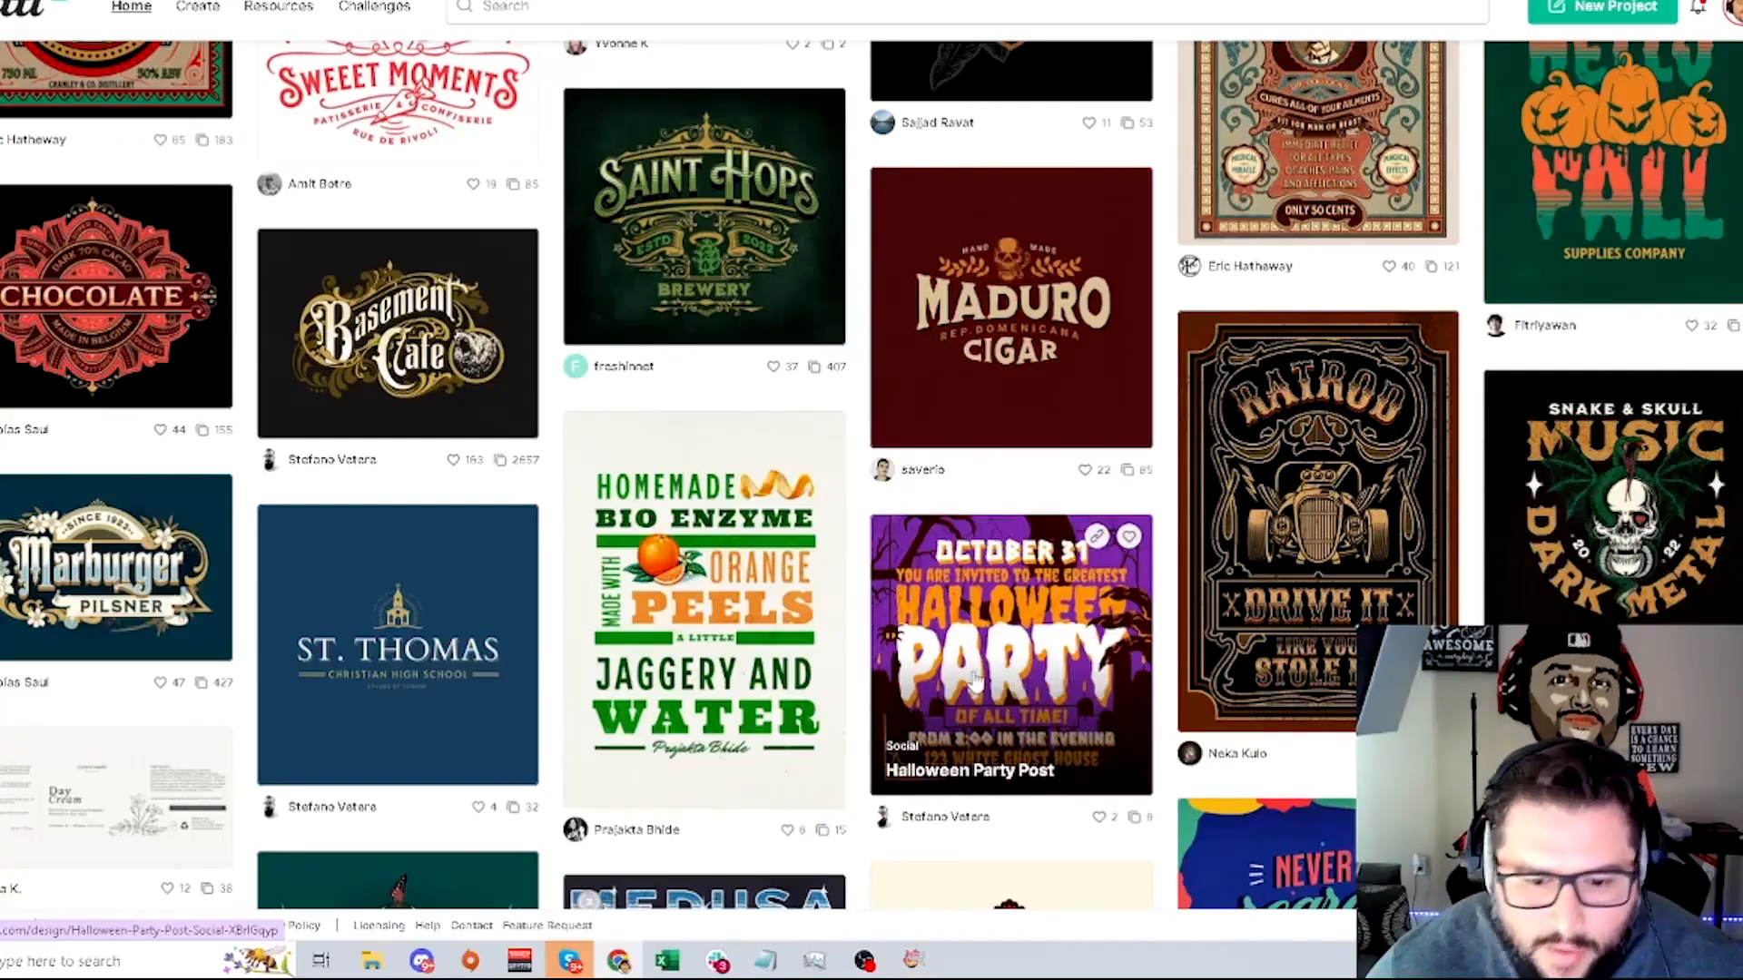
{"action": "scroll", "coordinate": [975, 682], "scroll_direction": "down", "scroll_amount": 4}
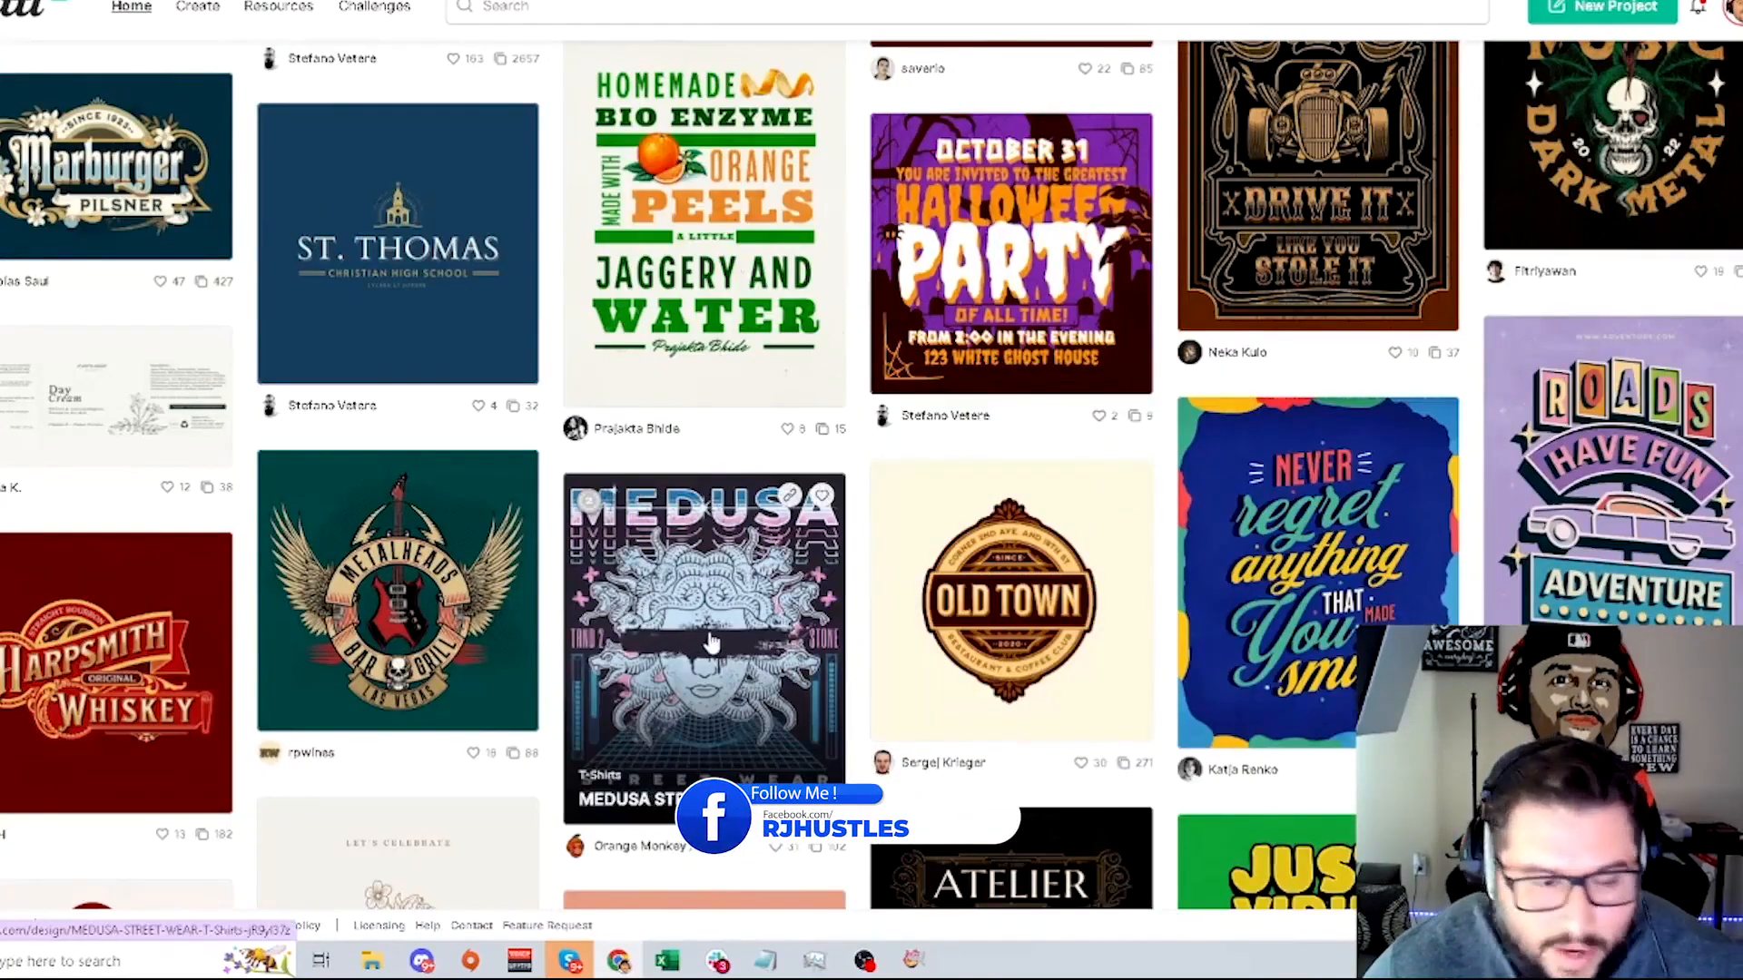
{"action": "scroll", "coordinate": [711, 643], "scroll_direction": "up", "scroll_amount": 15}
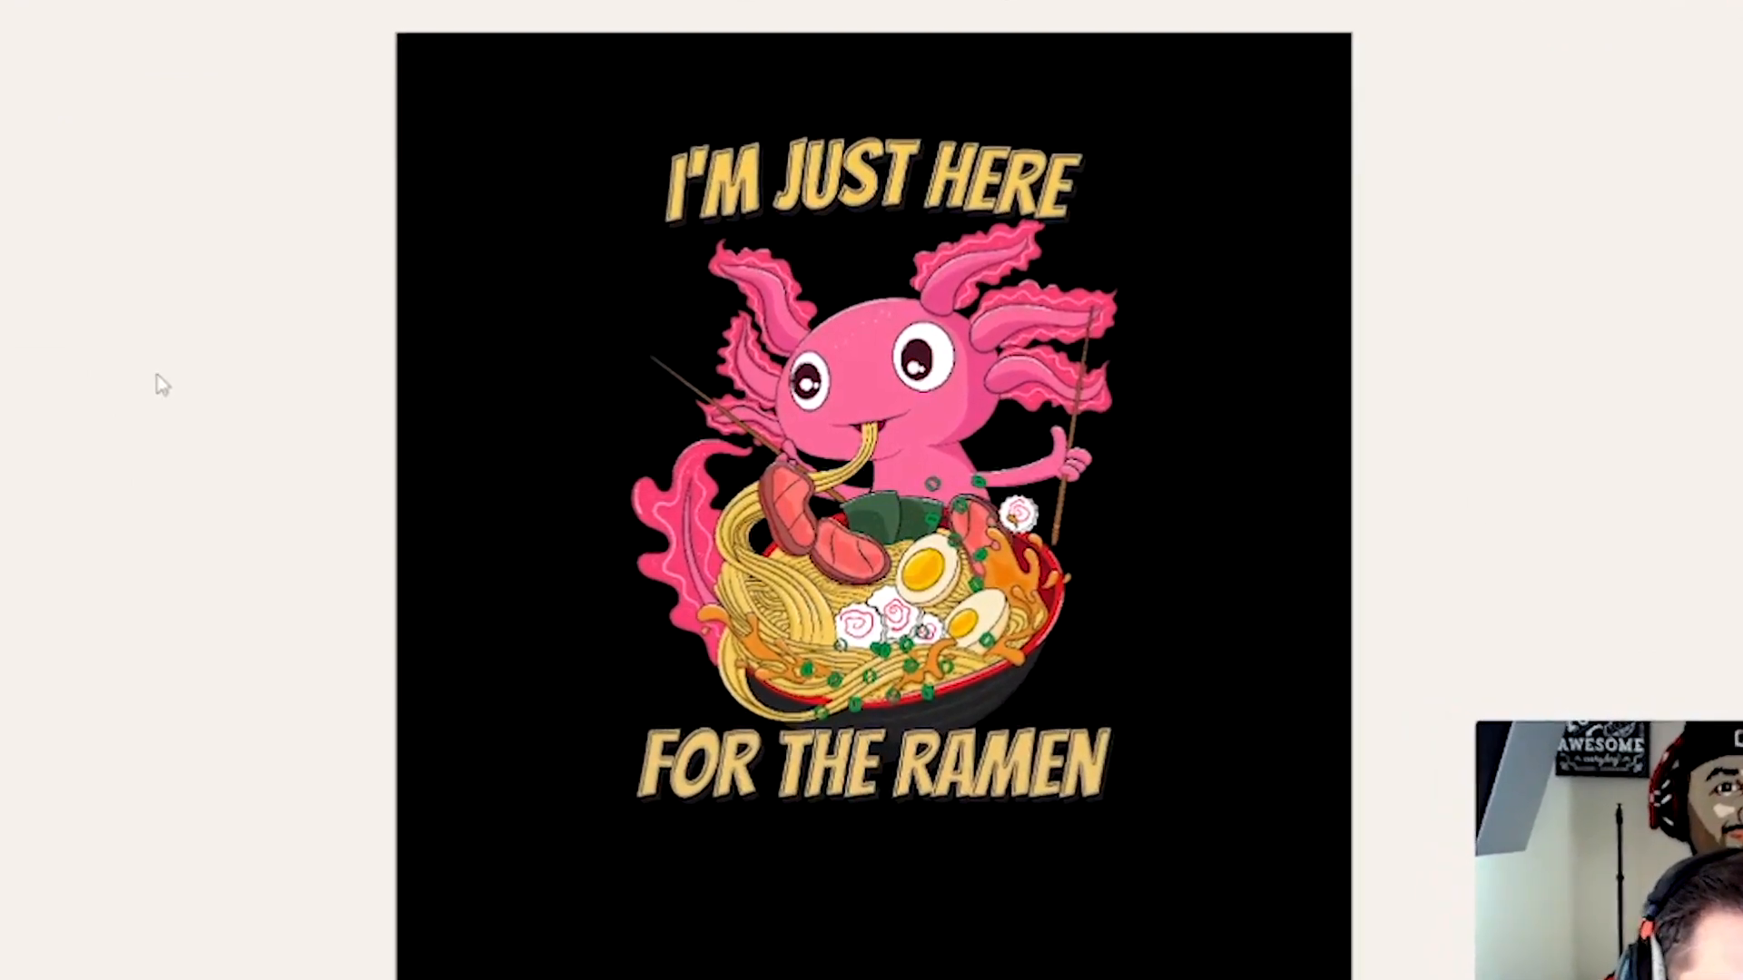
- Open the uploads panel and select the placed axolotl ramen artwork on the artboard
{"action": "mouse_move", "coordinate": [57, 467]}
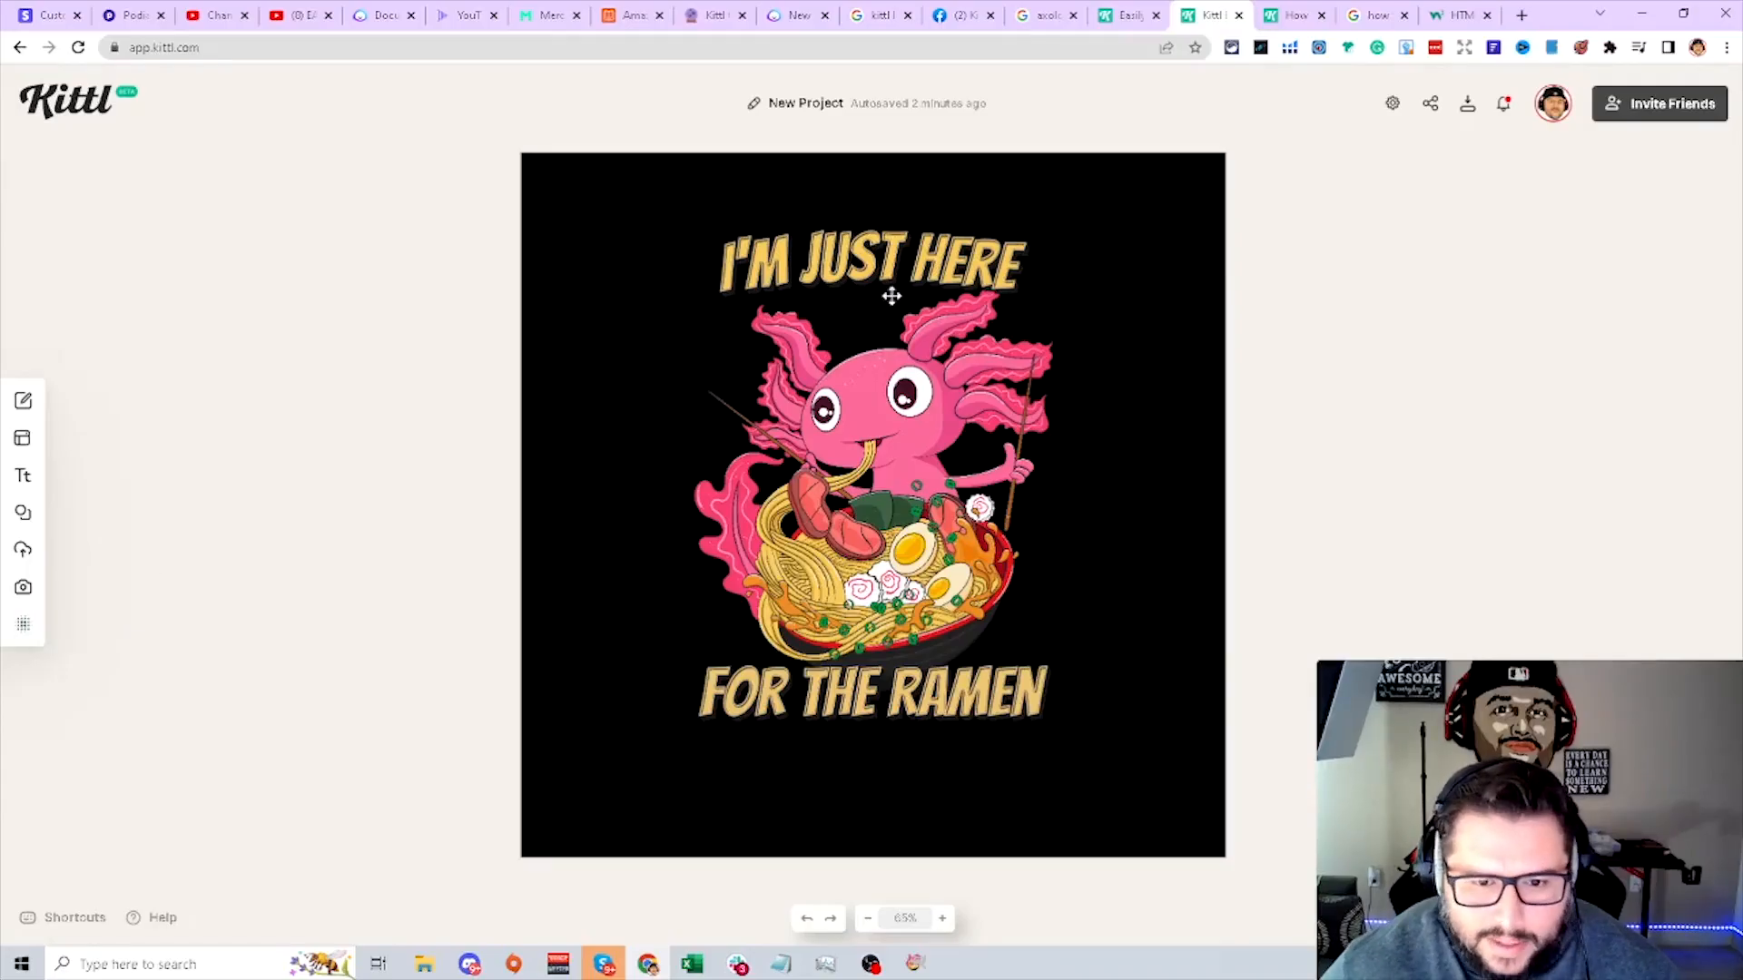
{"action": "mouse_move", "coordinate": [62, 550]}
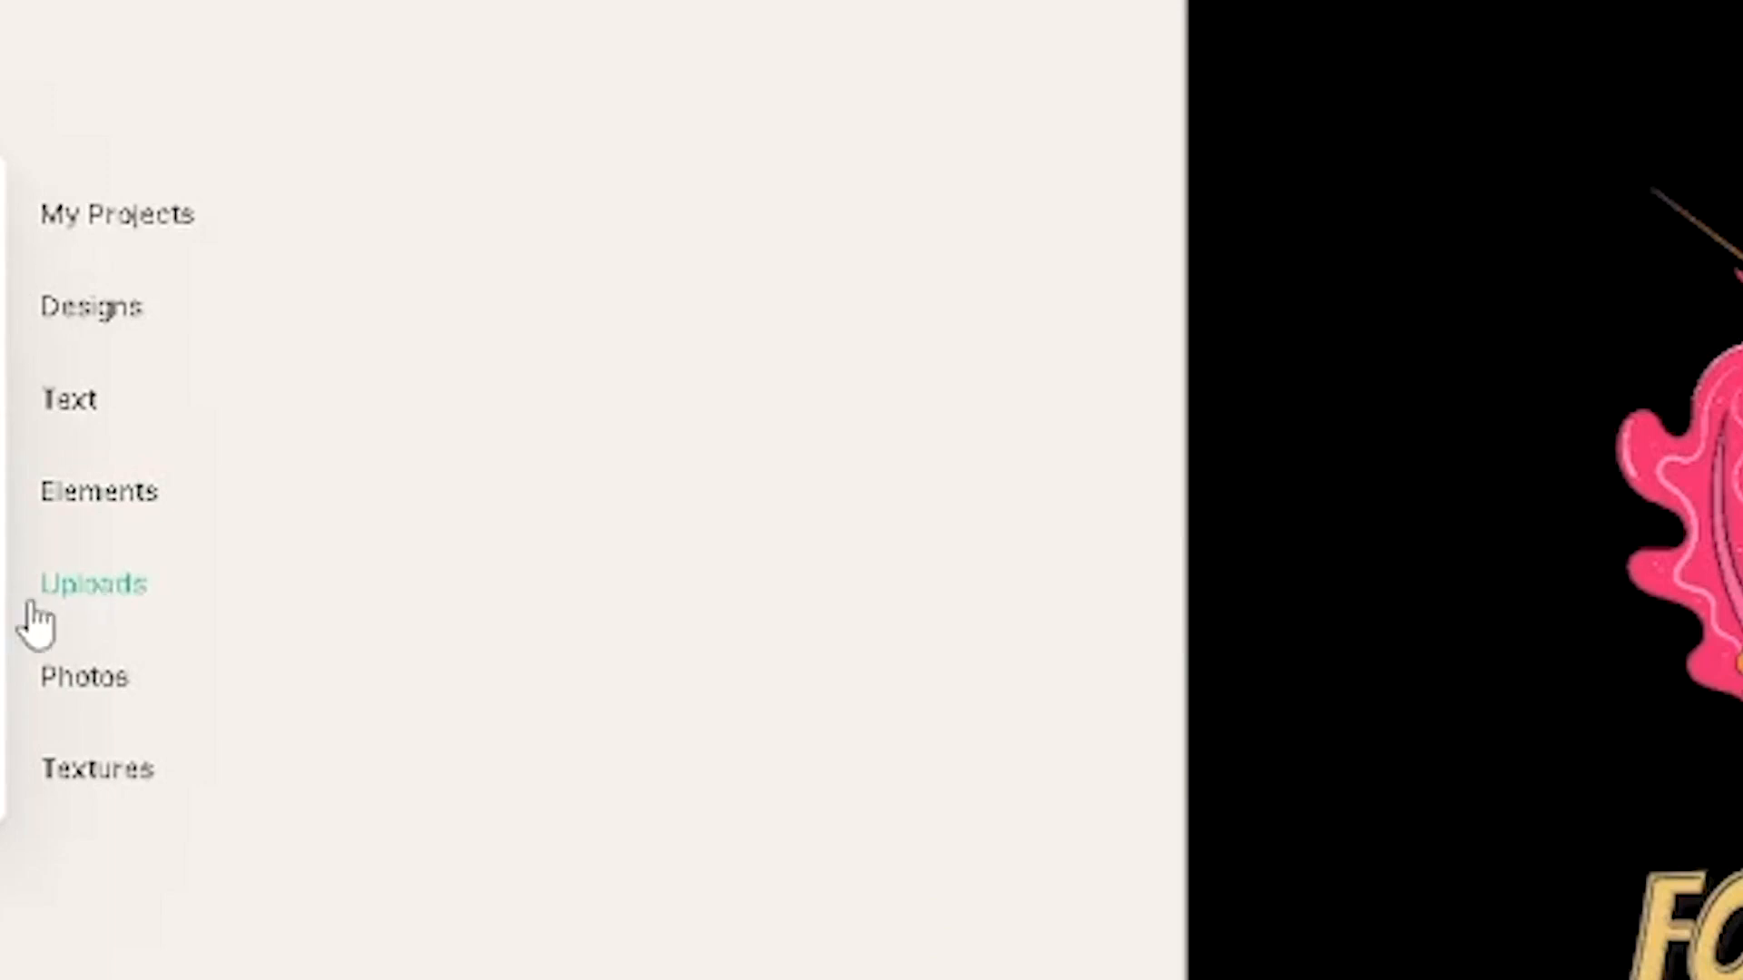
{"action": "left_click", "coordinate": [32, 605]}
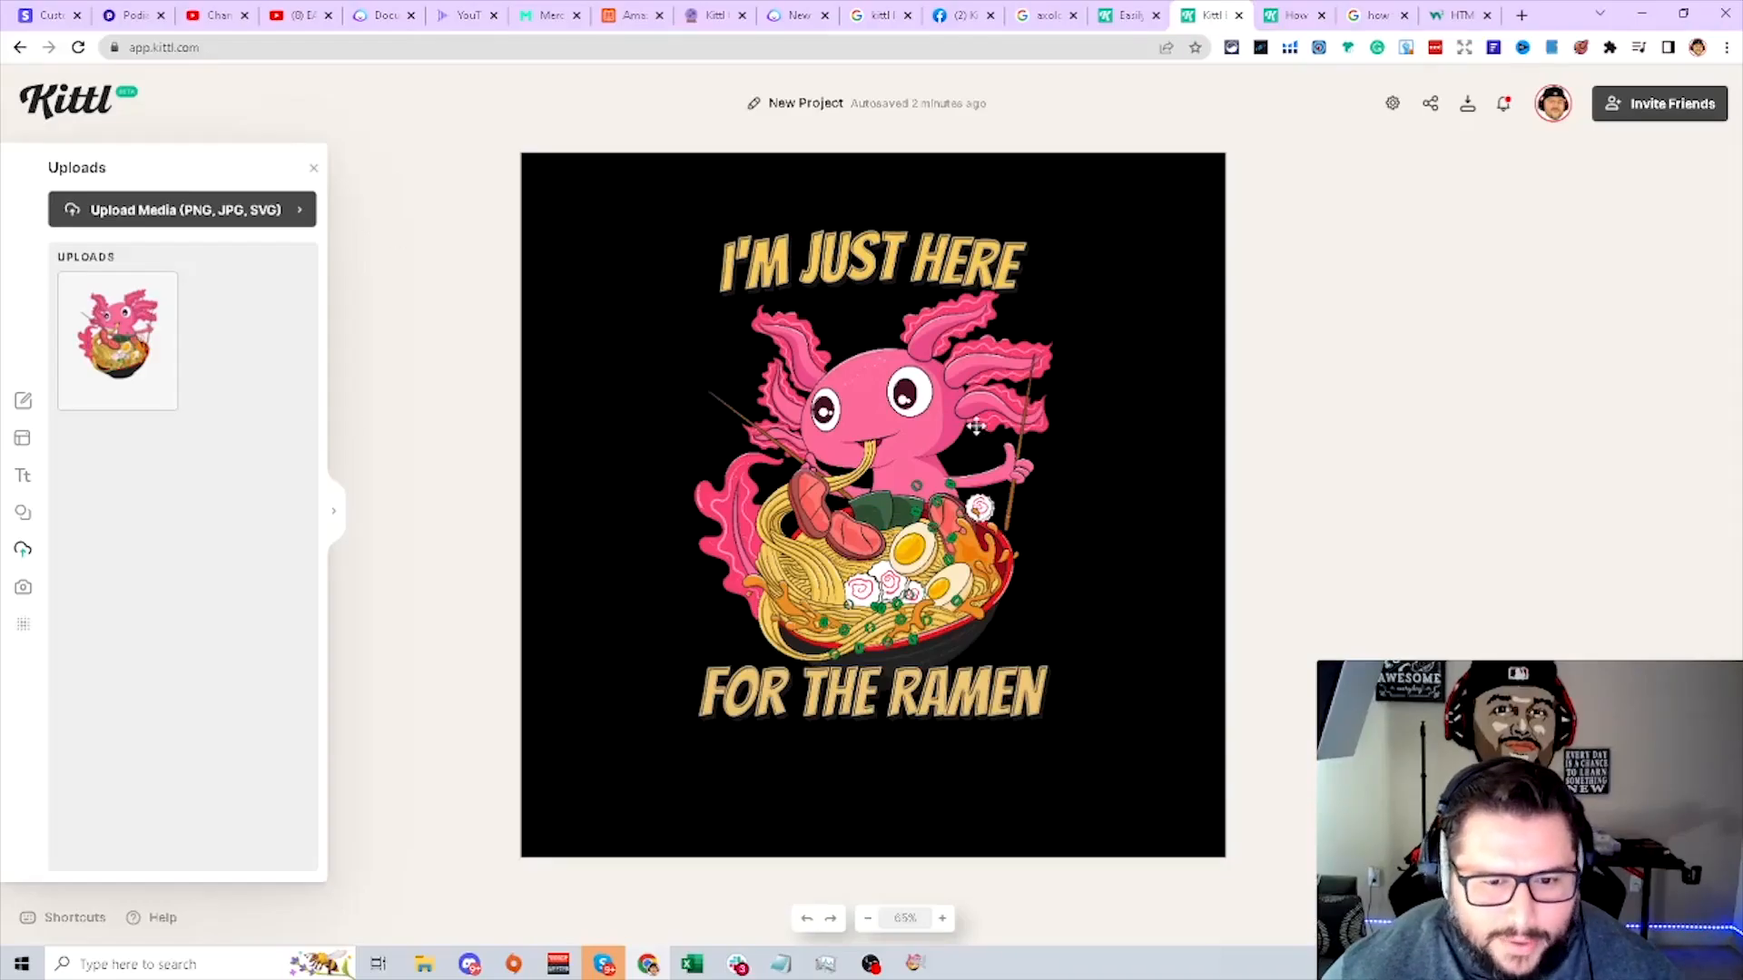
{"action": "left_click", "coordinate": [862, 425]}
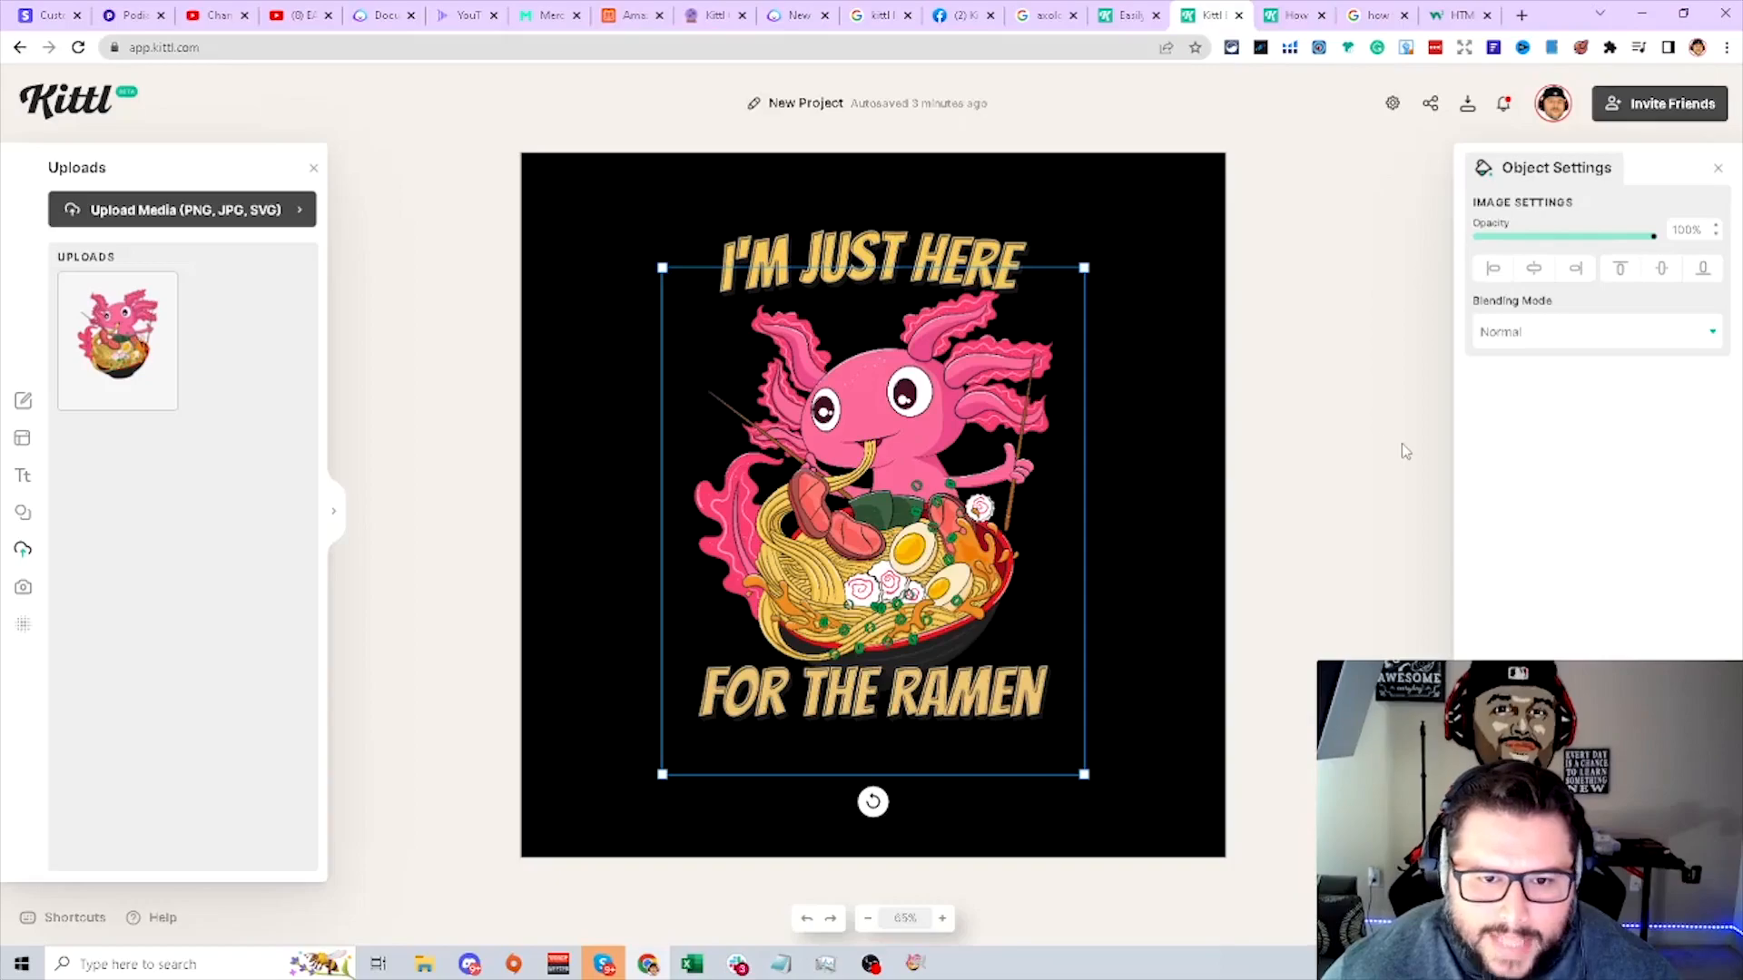
- Browse the vintage, paragraph, modern, decorated and badge text presets
{"action": "left_click", "coordinate": [26, 467]}
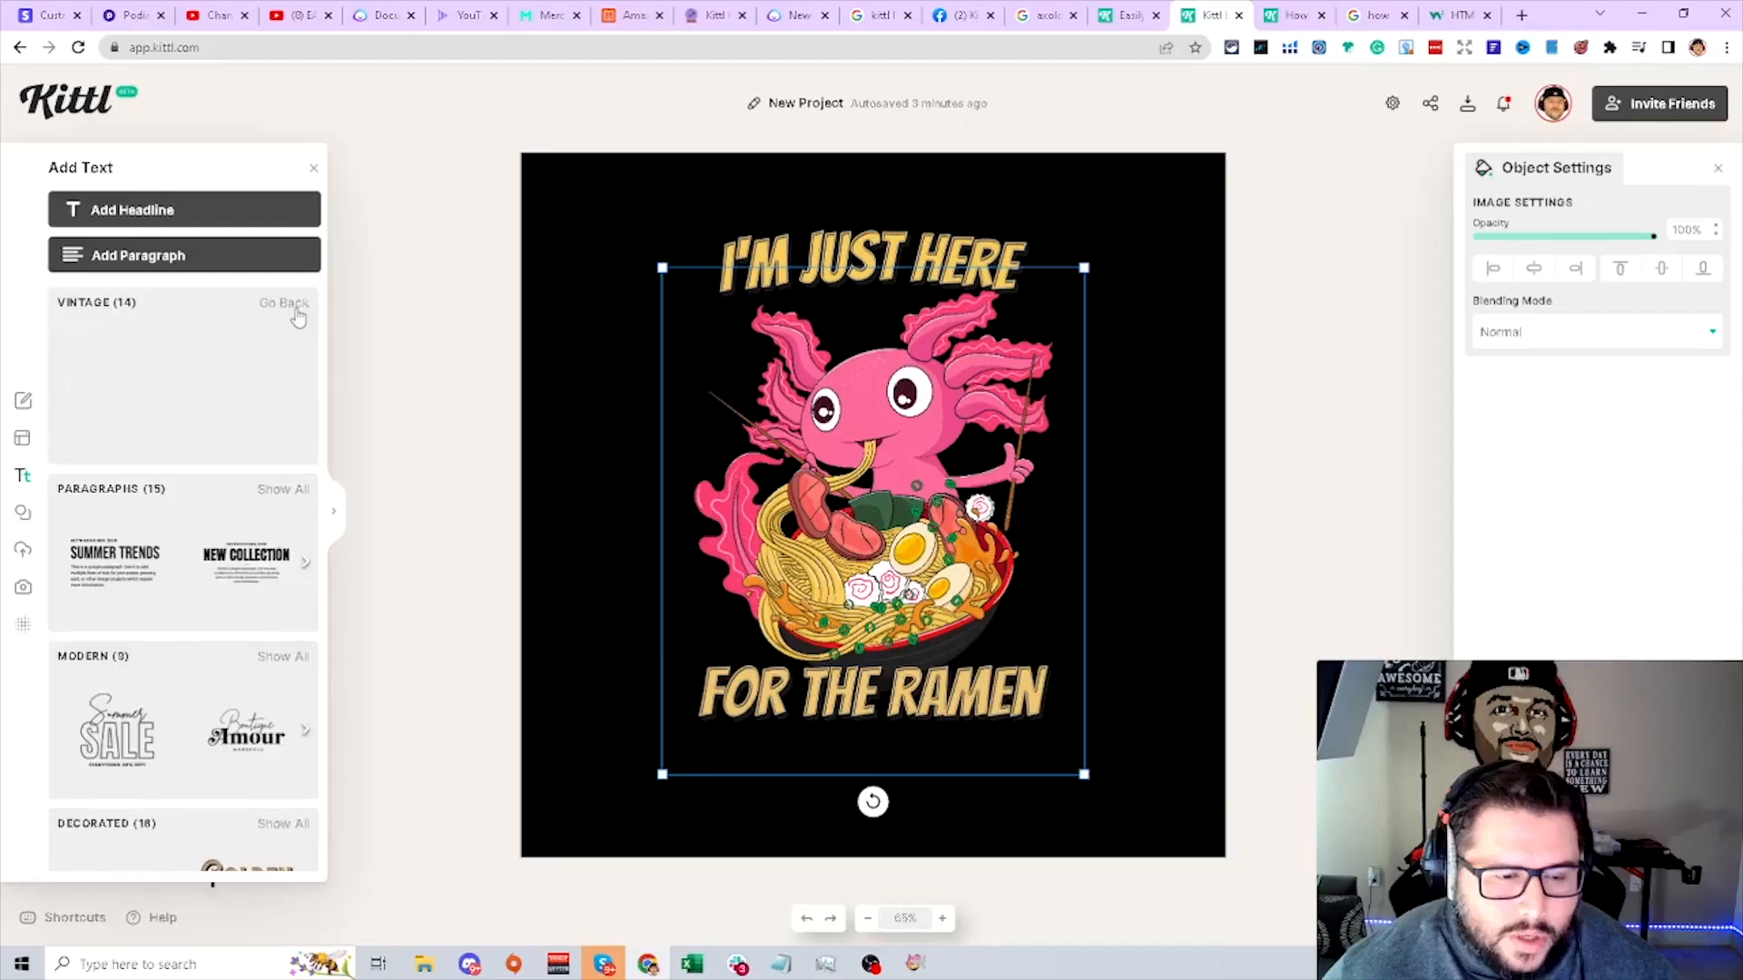
{"action": "left_click", "coordinate": [758, 358]}
{"action": "scroll", "coordinate": [199, 419], "scroll_direction": "down", "scroll_amount": 3}
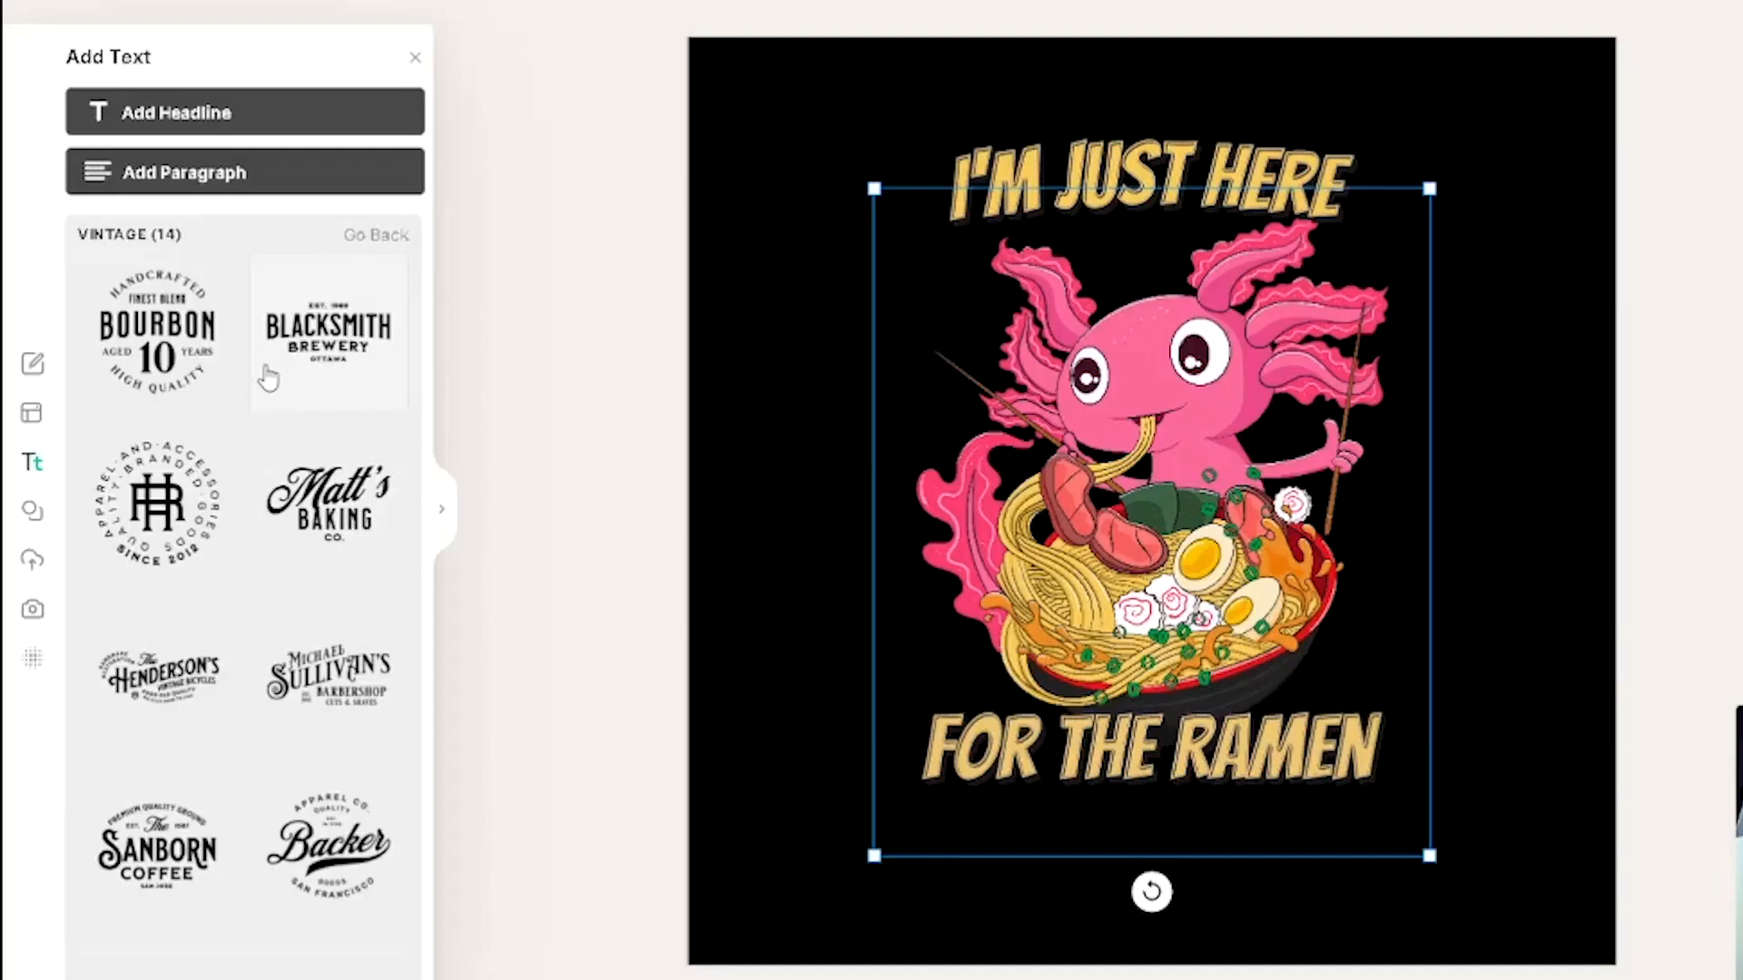
{"action": "scroll", "coordinate": [264, 397], "scroll_direction": "down", "scroll_amount": 2}
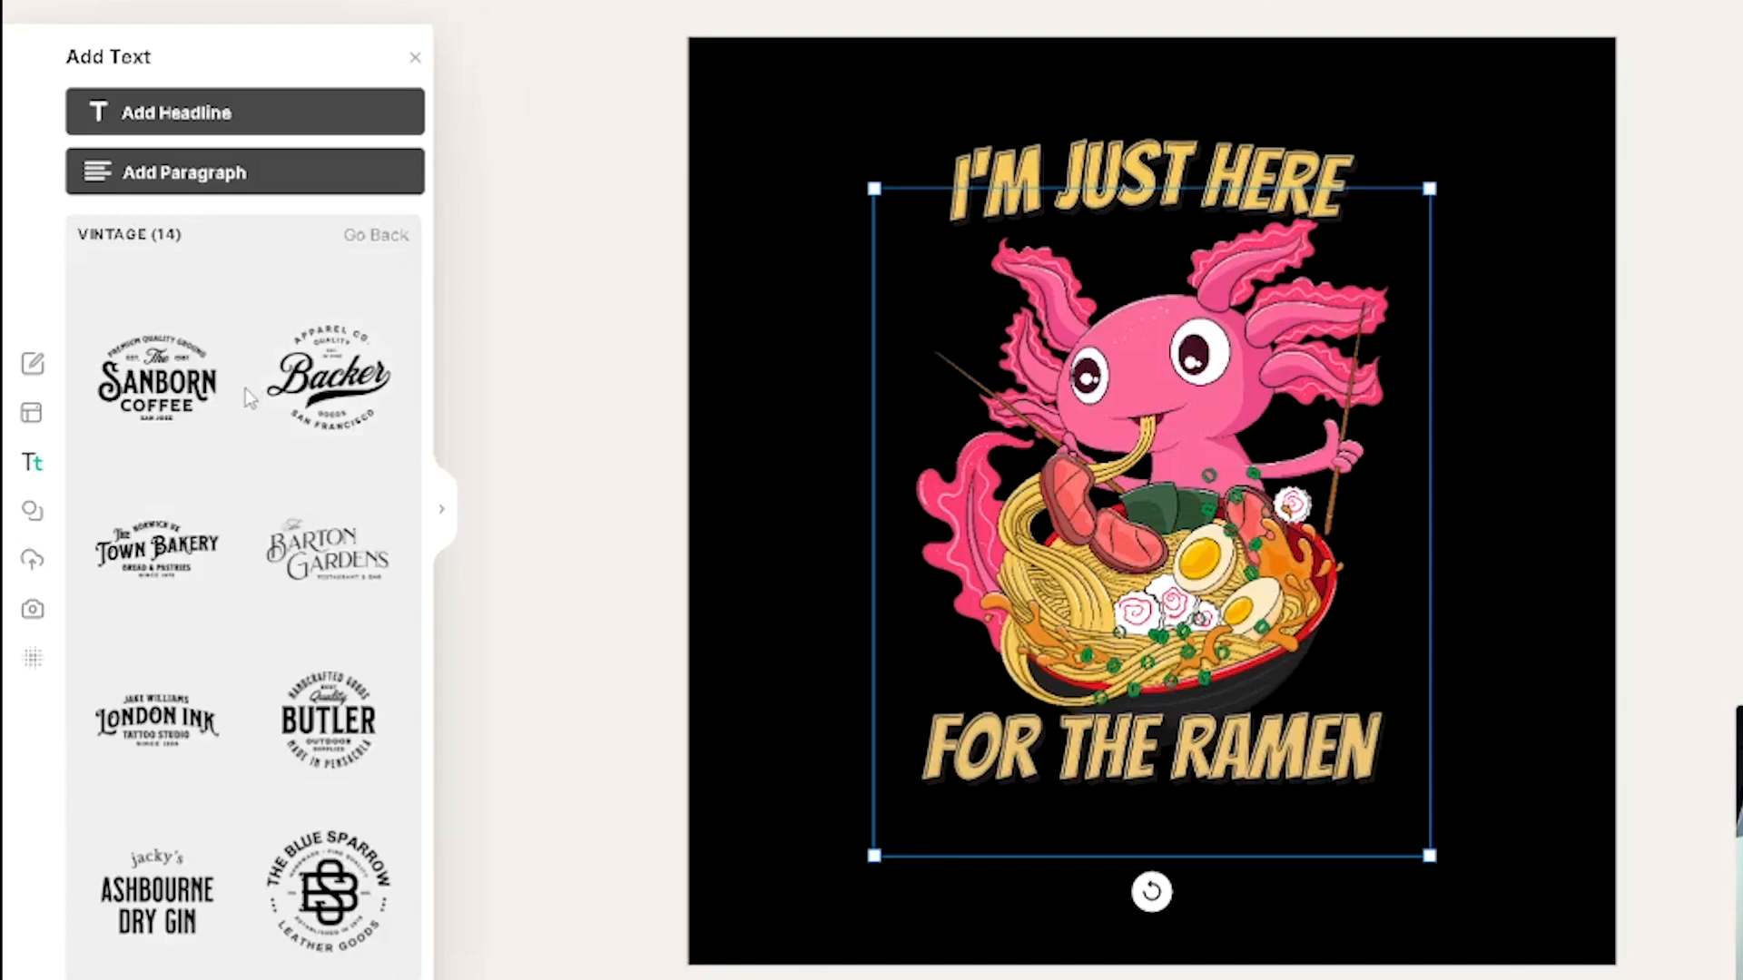
{"action": "scroll", "coordinate": [234, 470], "scroll_direction": "up", "scroll_amount": 3}
{"action": "scroll", "coordinate": [336, 459], "scroll_direction": "up", "scroll_amount": 1}
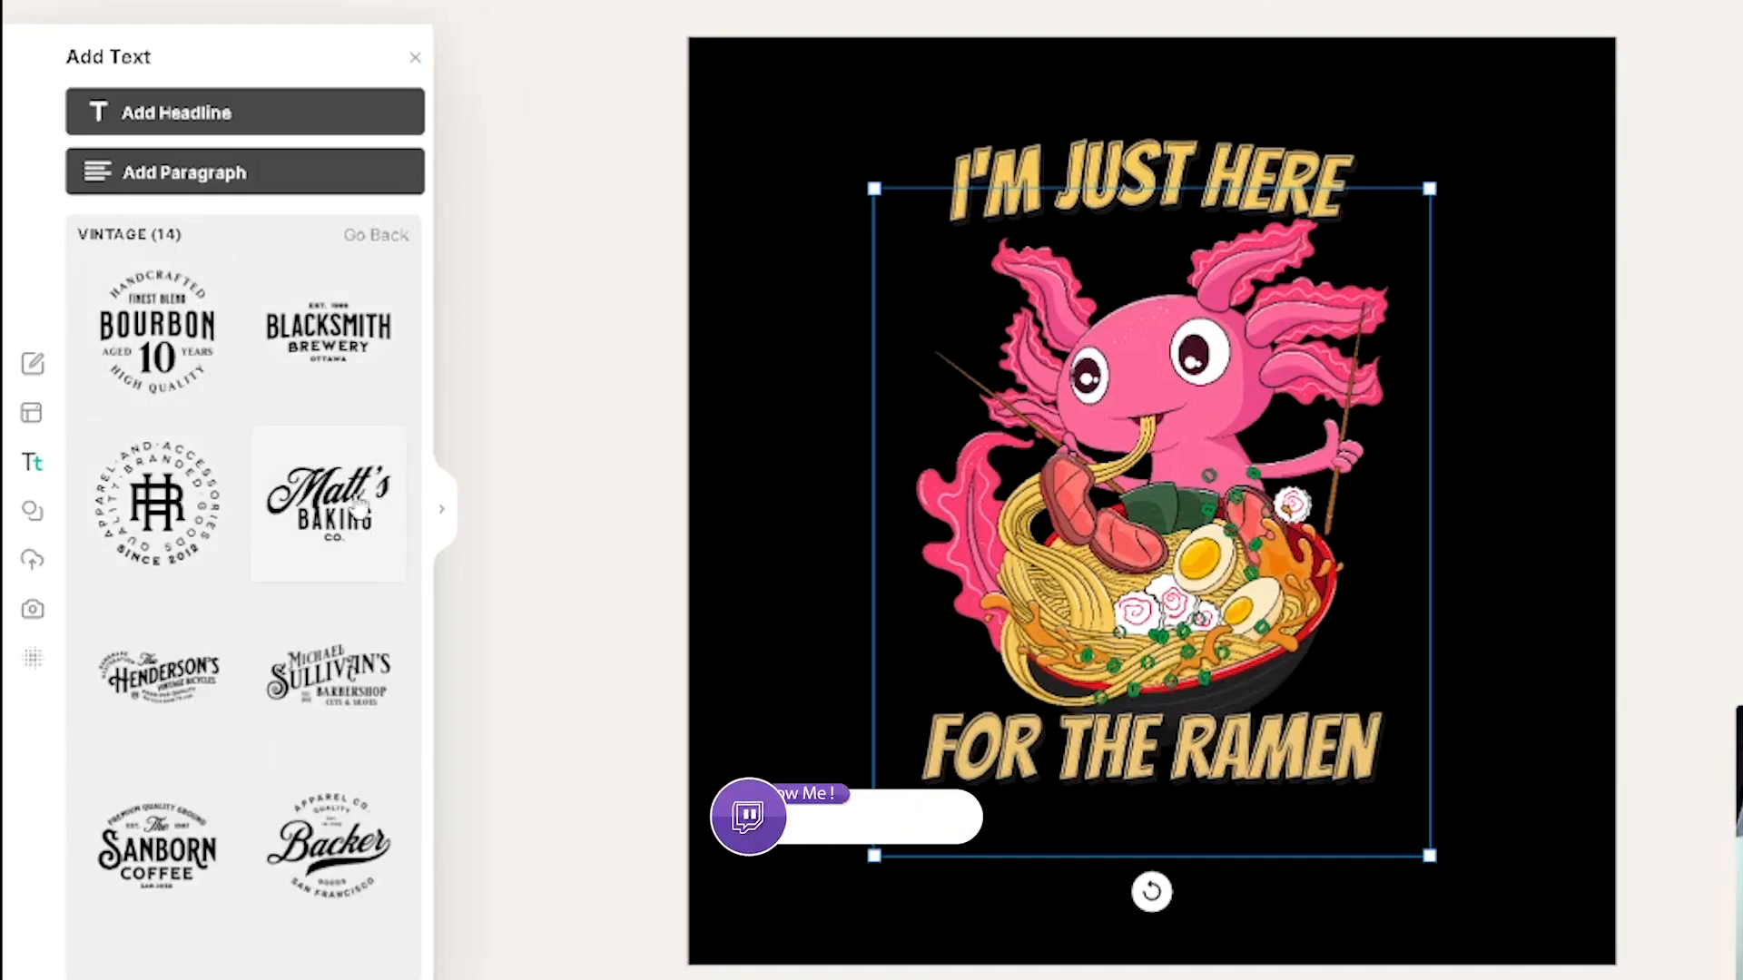
{"action": "scroll", "coordinate": [207, 738], "scroll_direction": "down", "scroll_amount": 5}
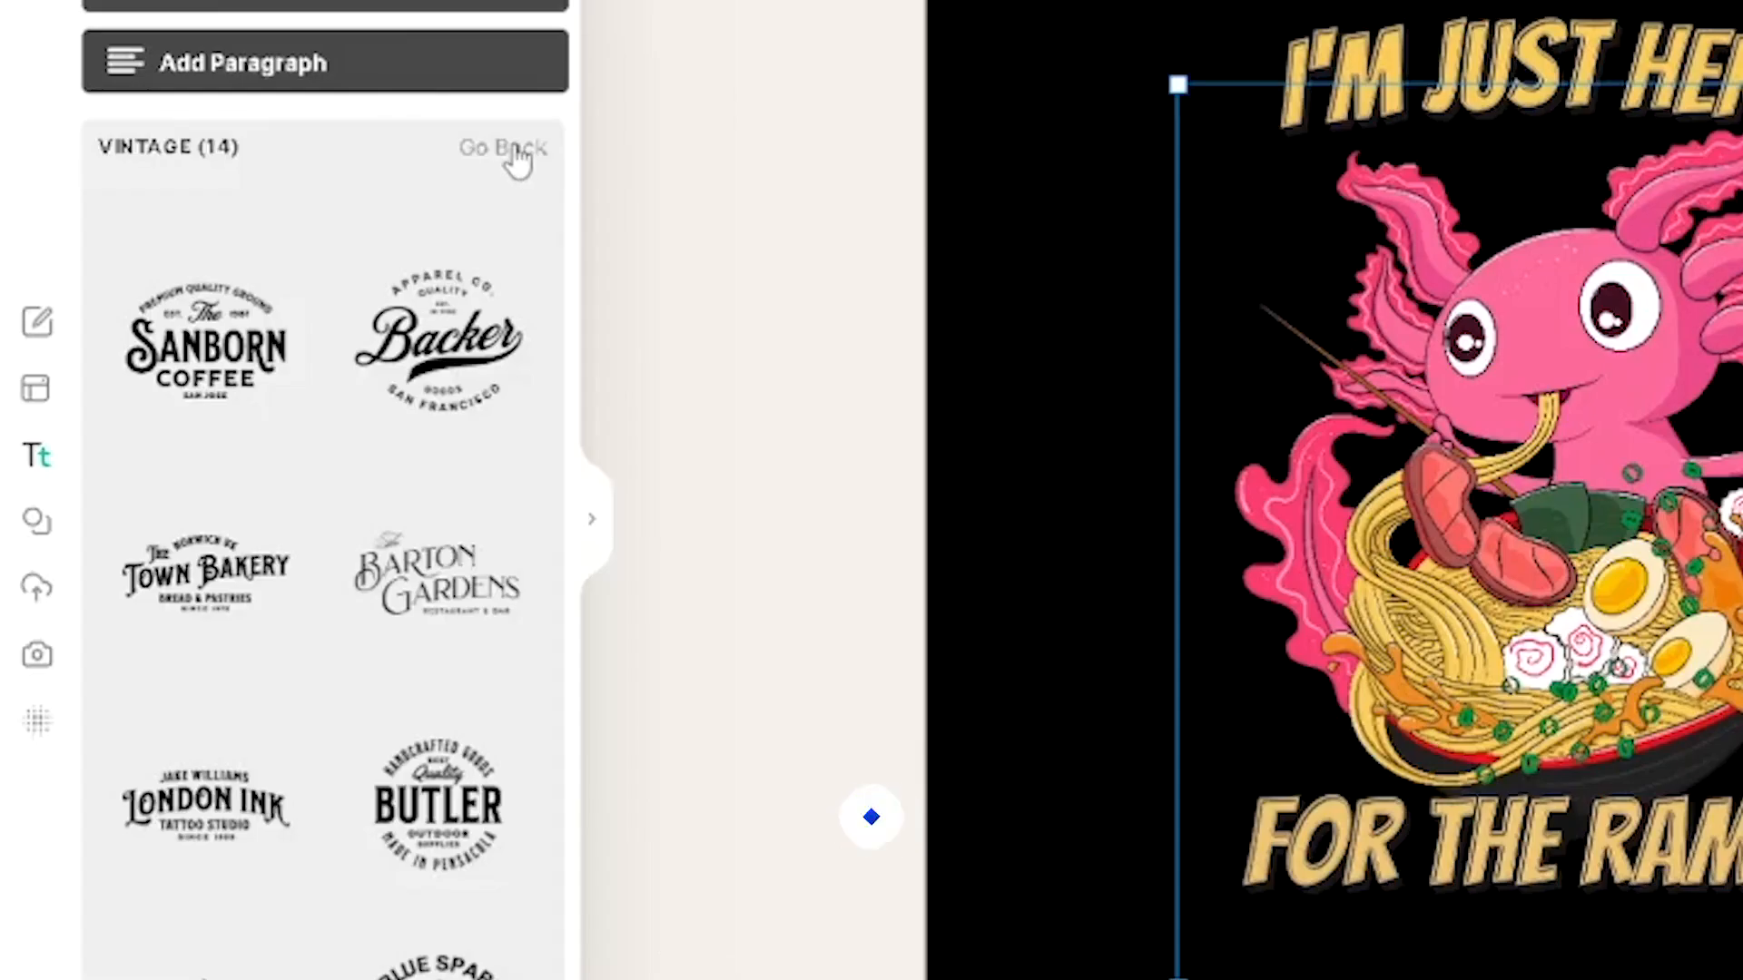
{"action": "left_click", "coordinate": [514, 150]}
{"action": "scroll", "coordinate": [363, 681], "scroll_direction": "down", "scroll_amount": 2}
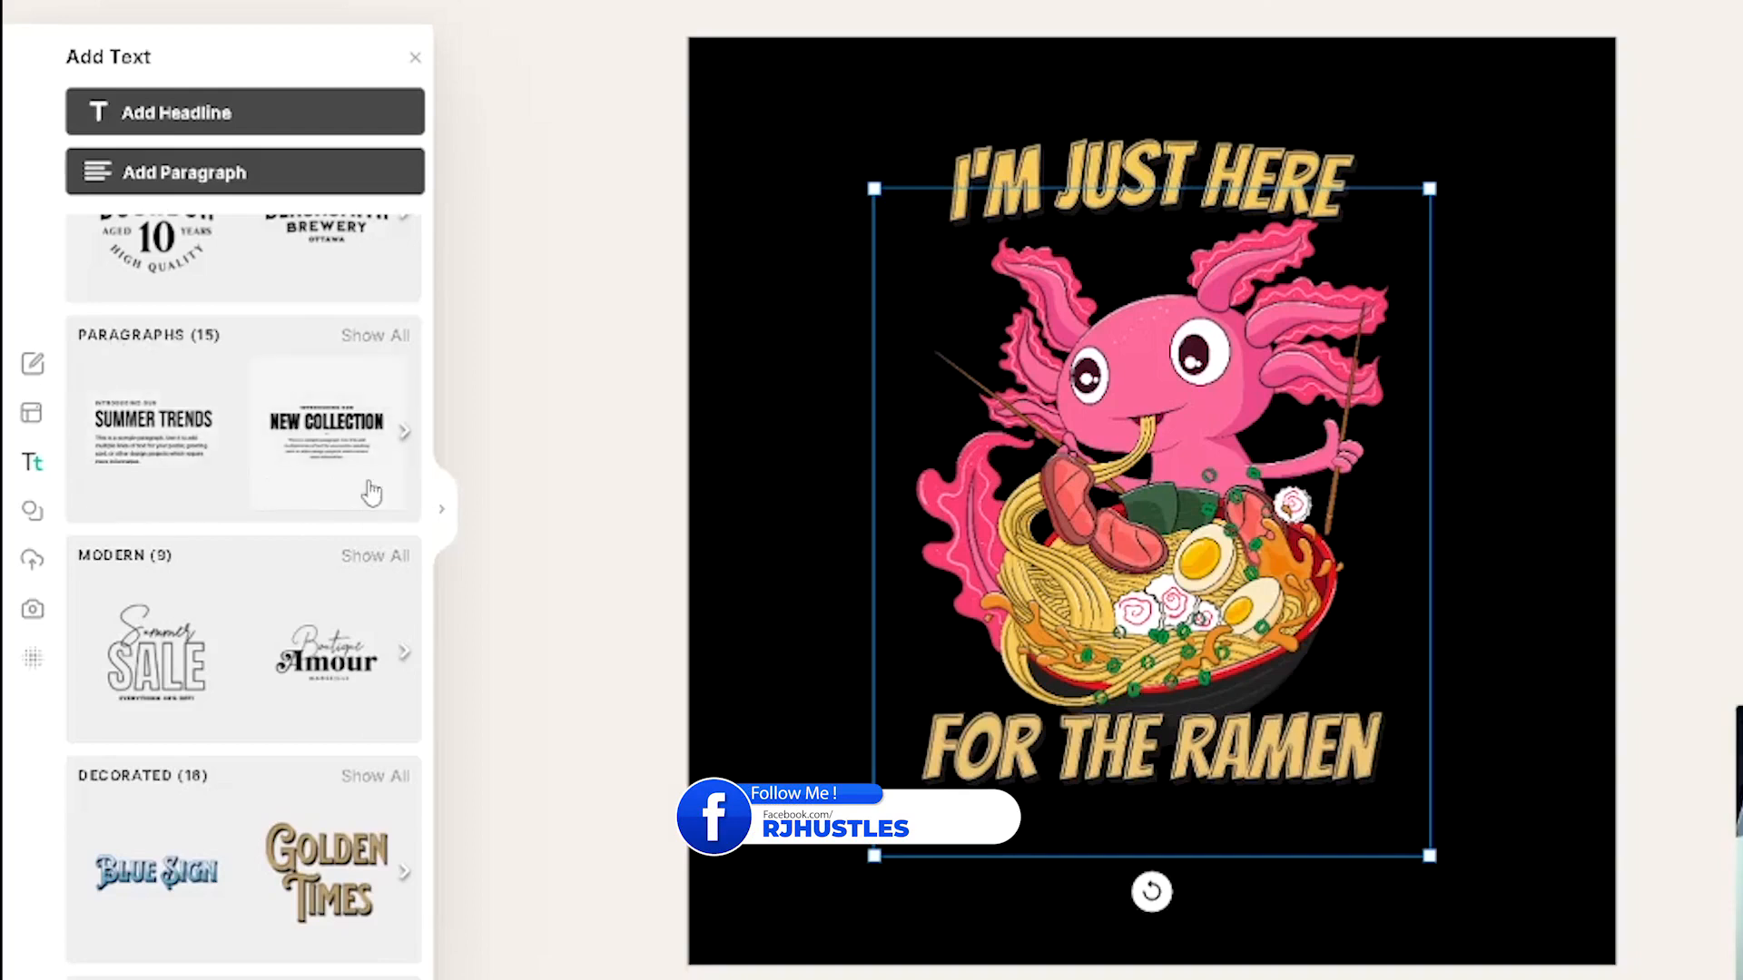
{"action": "scroll", "coordinate": [222, 610], "scroll_direction": "down", "scroll_amount": 2}
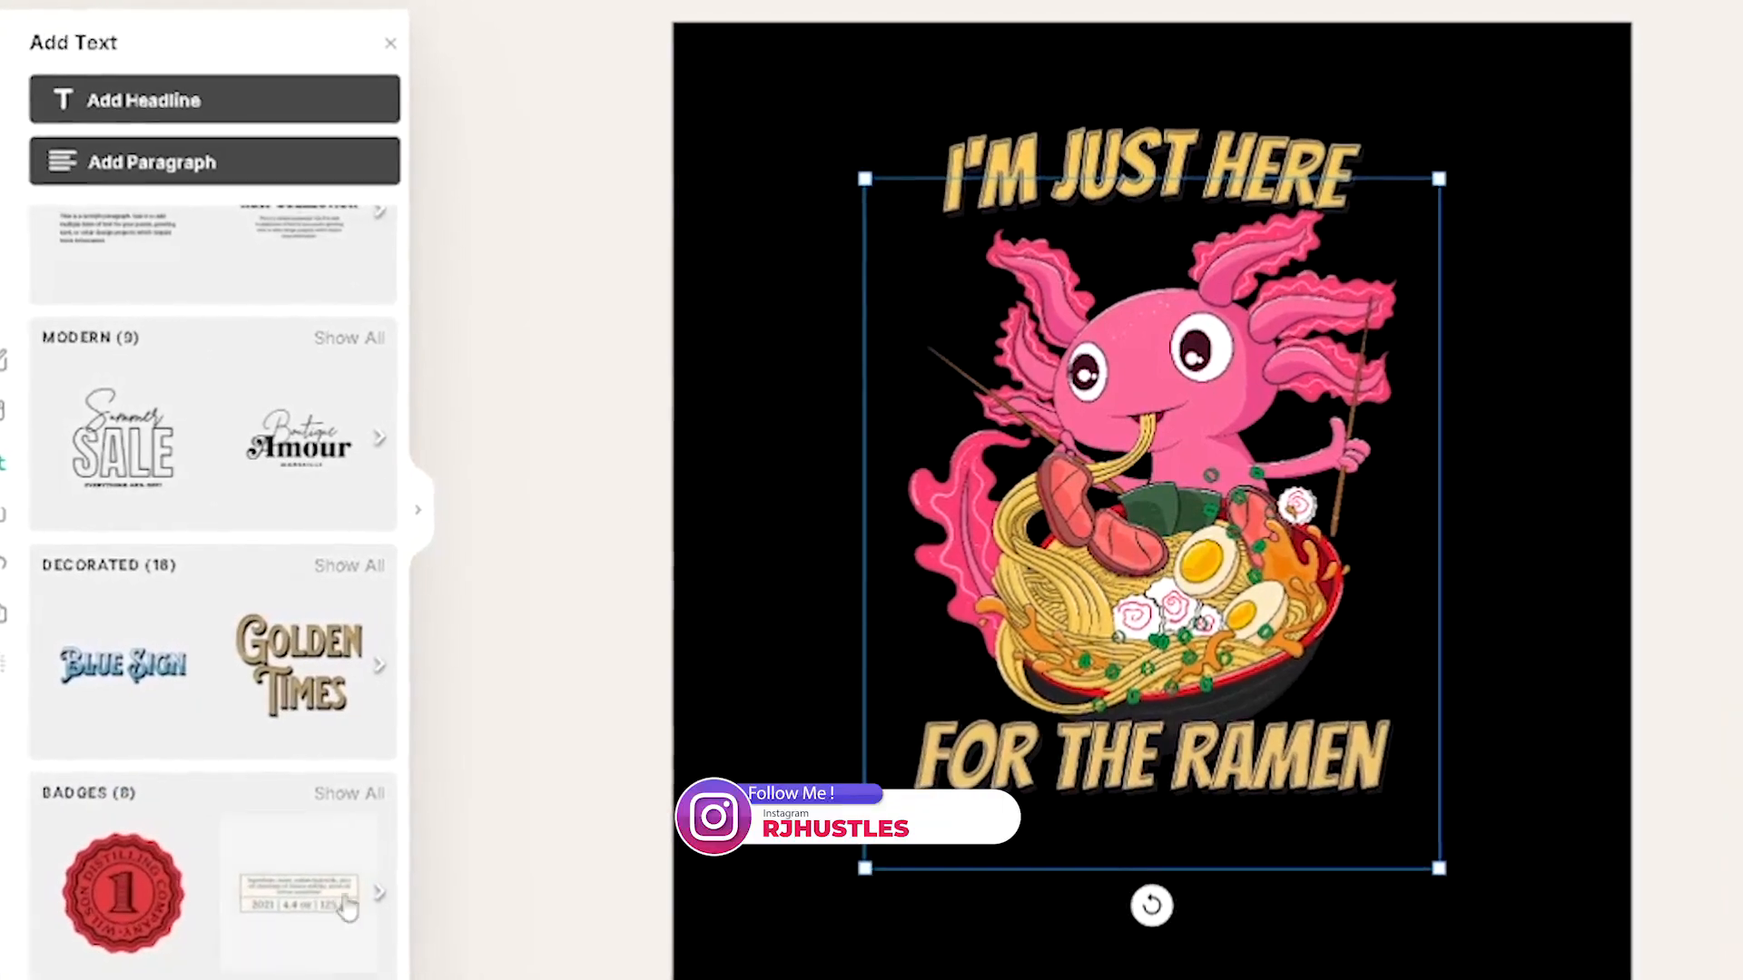
{"action": "left_click", "coordinate": [418, 509]}
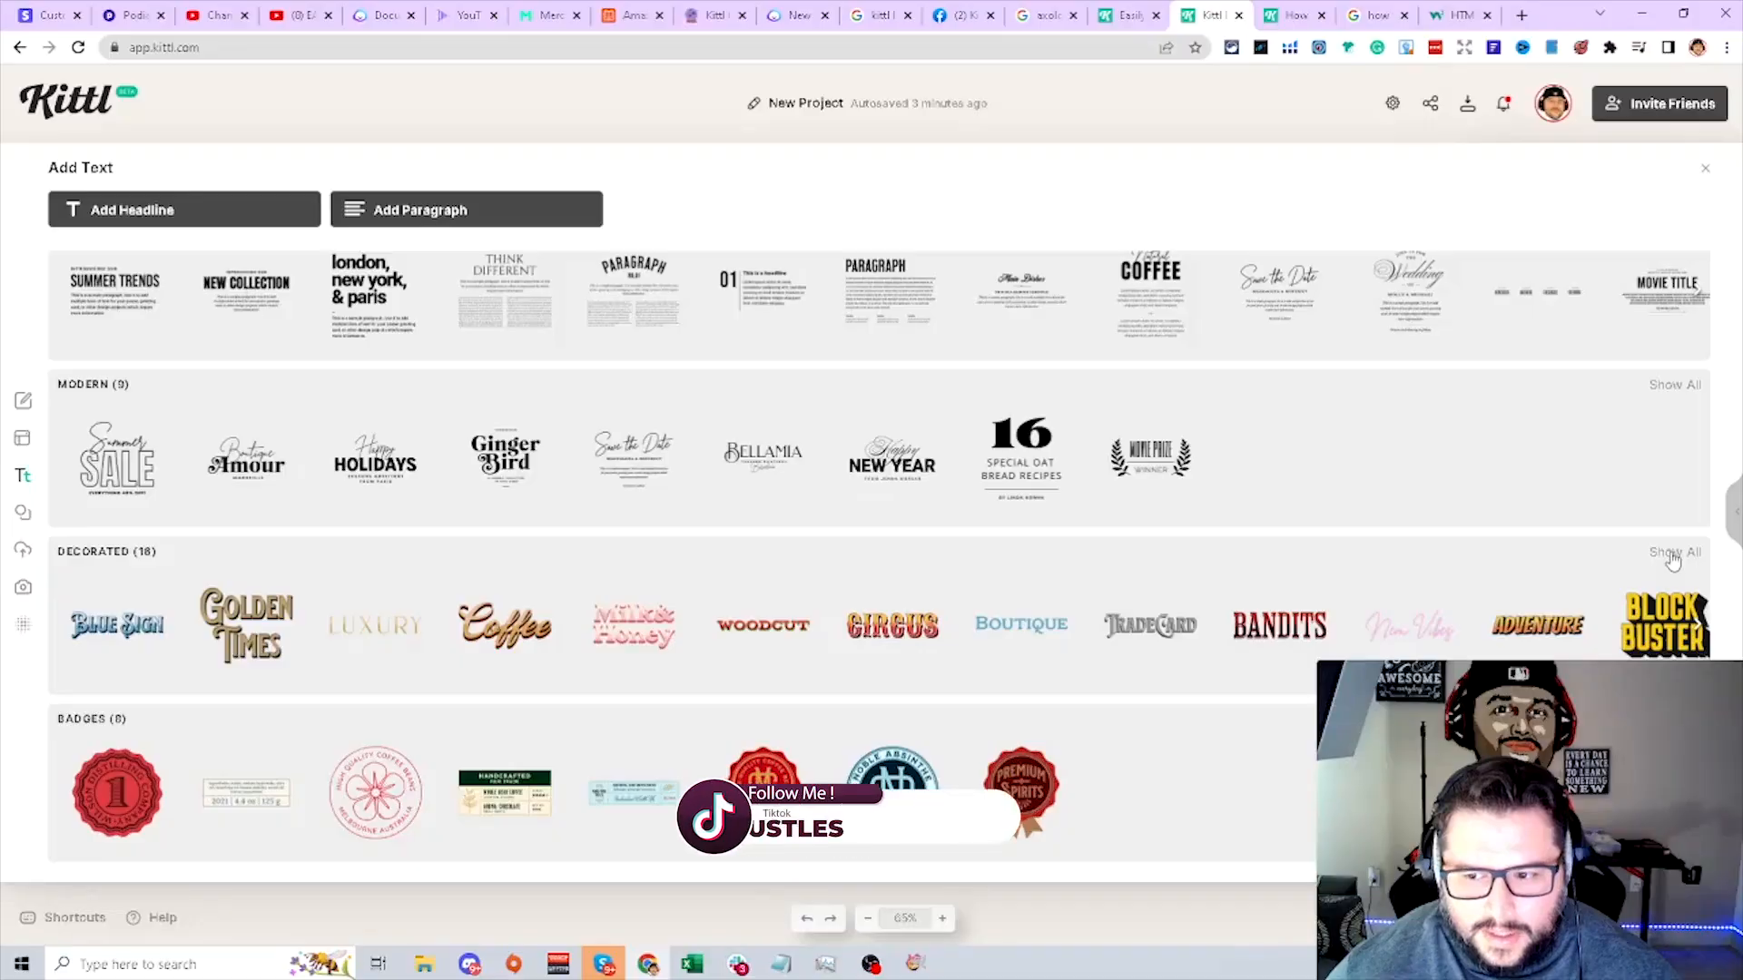
{"action": "left_click", "coordinate": [1671, 554]}
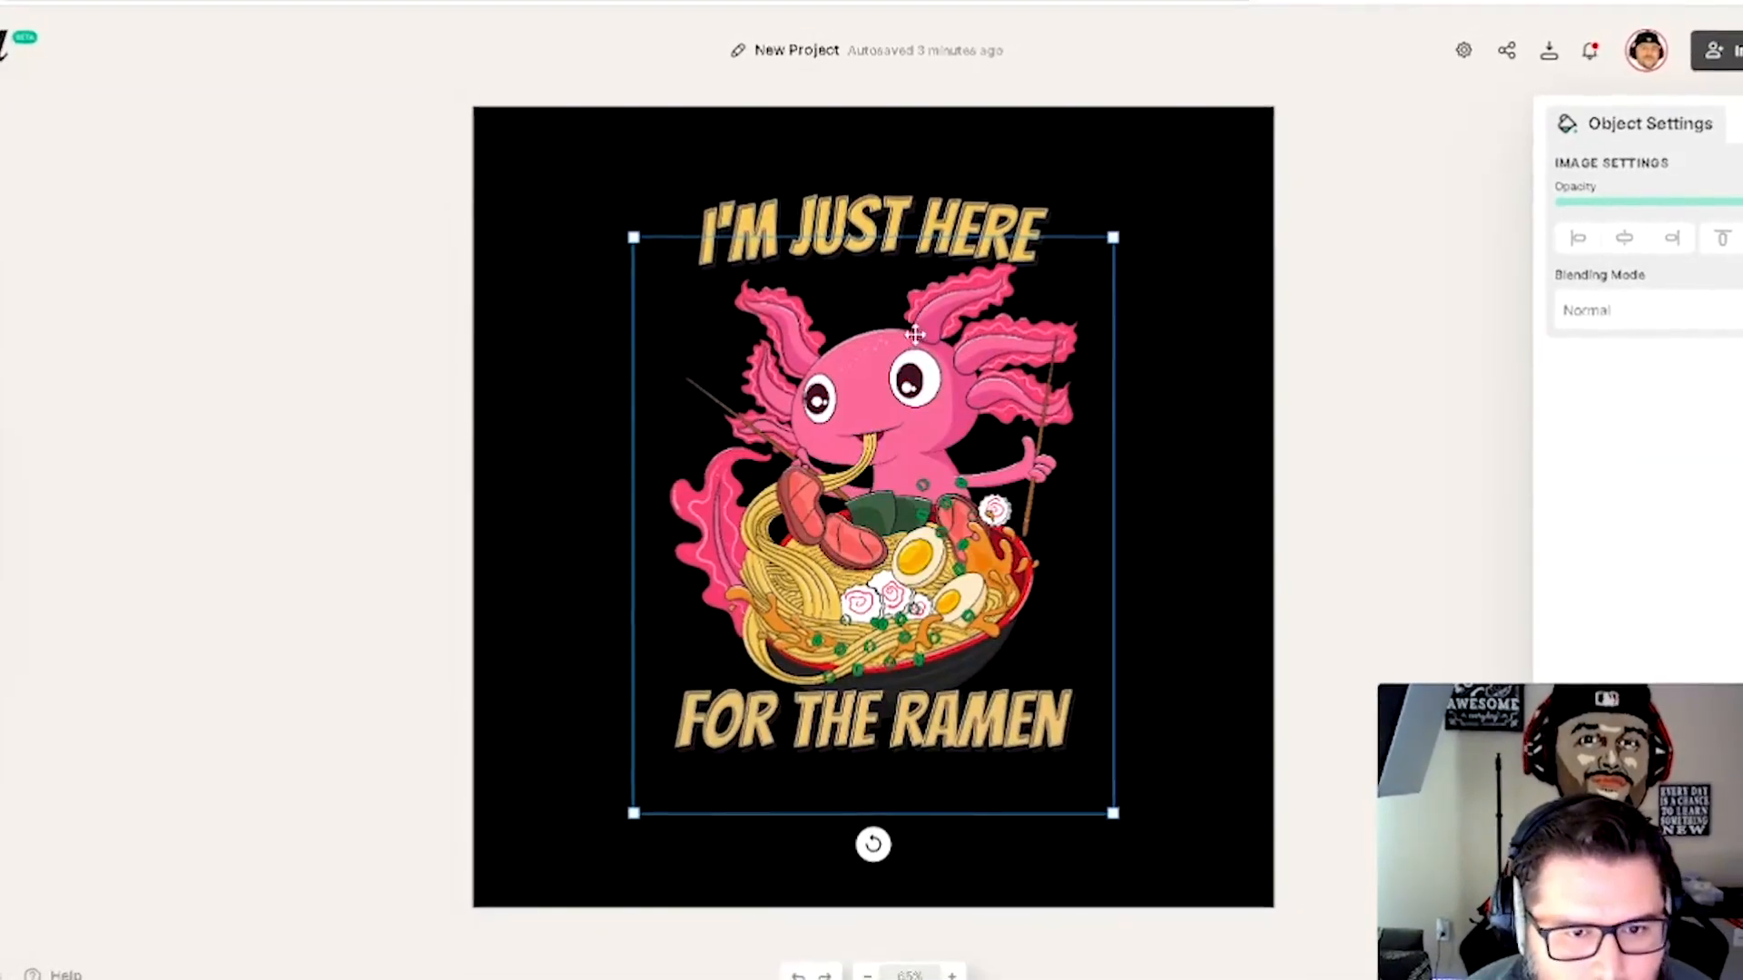
{"action": "left_click", "coordinate": [39, 574]}
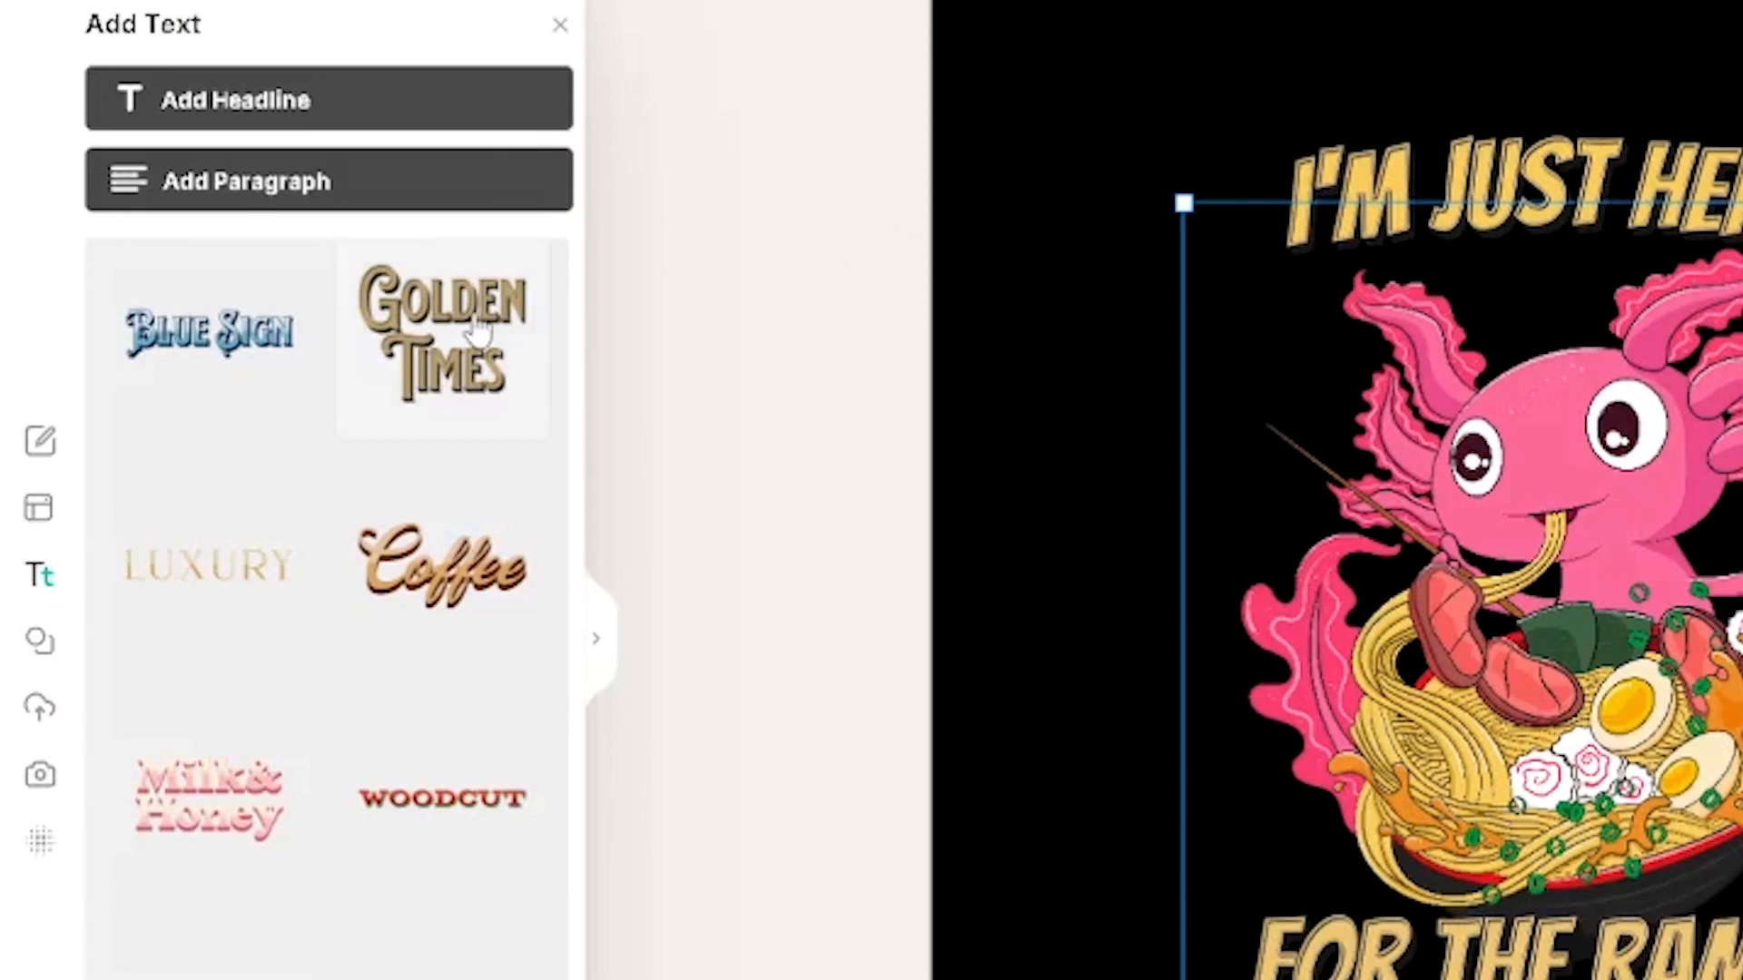
{"action": "left_click", "coordinate": [445, 341]}
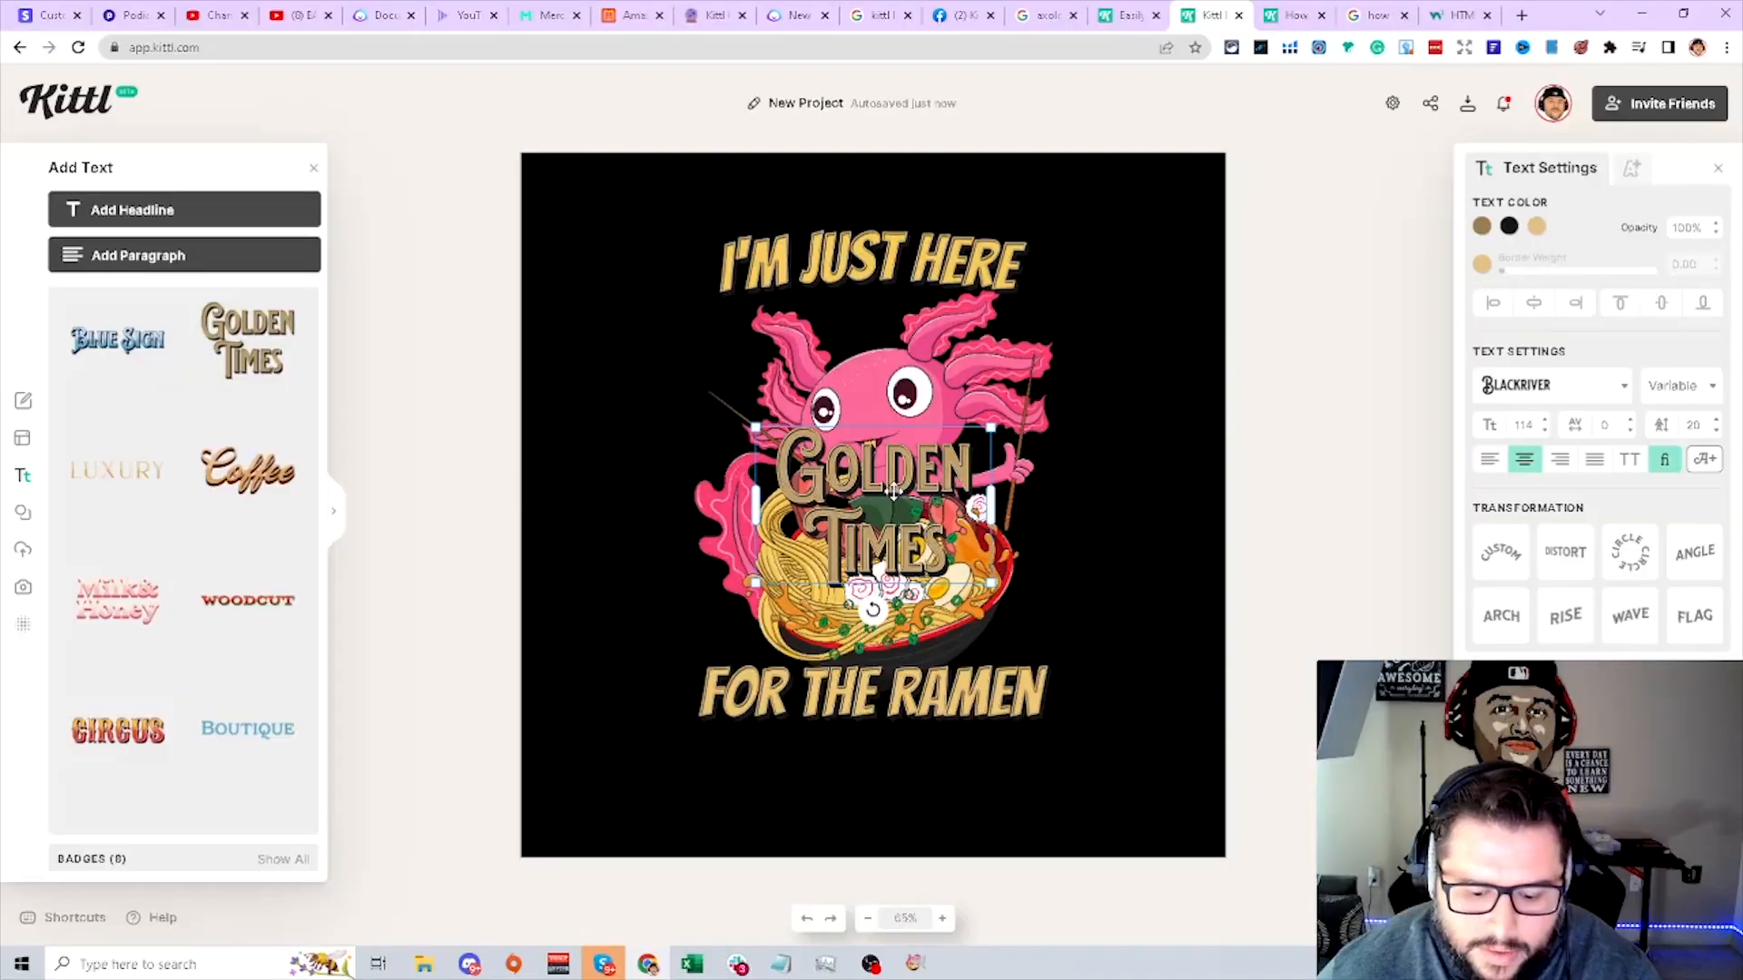
{"action": "key", "text": "Delete"}
- Center the 'I'M JUST HERE' headline horizontally on the artboard
{"action": "left_click", "coordinate": [871, 263]}
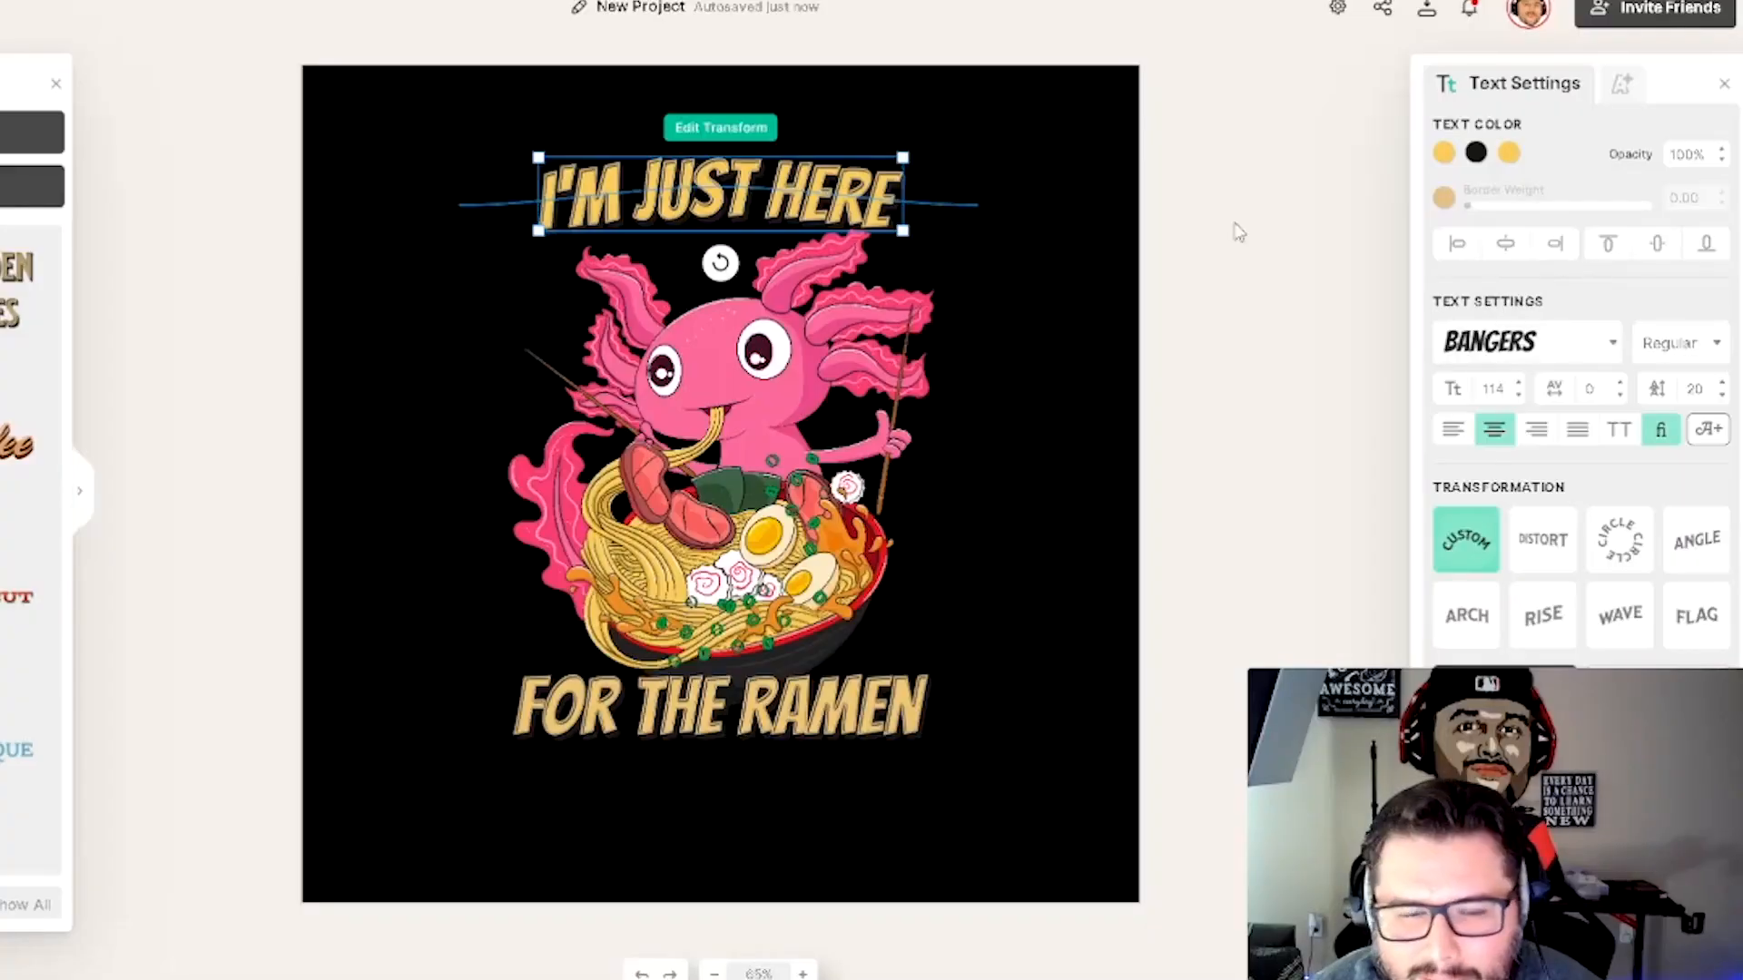
{"action": "left_click", "coordinate": [1569, 256]}
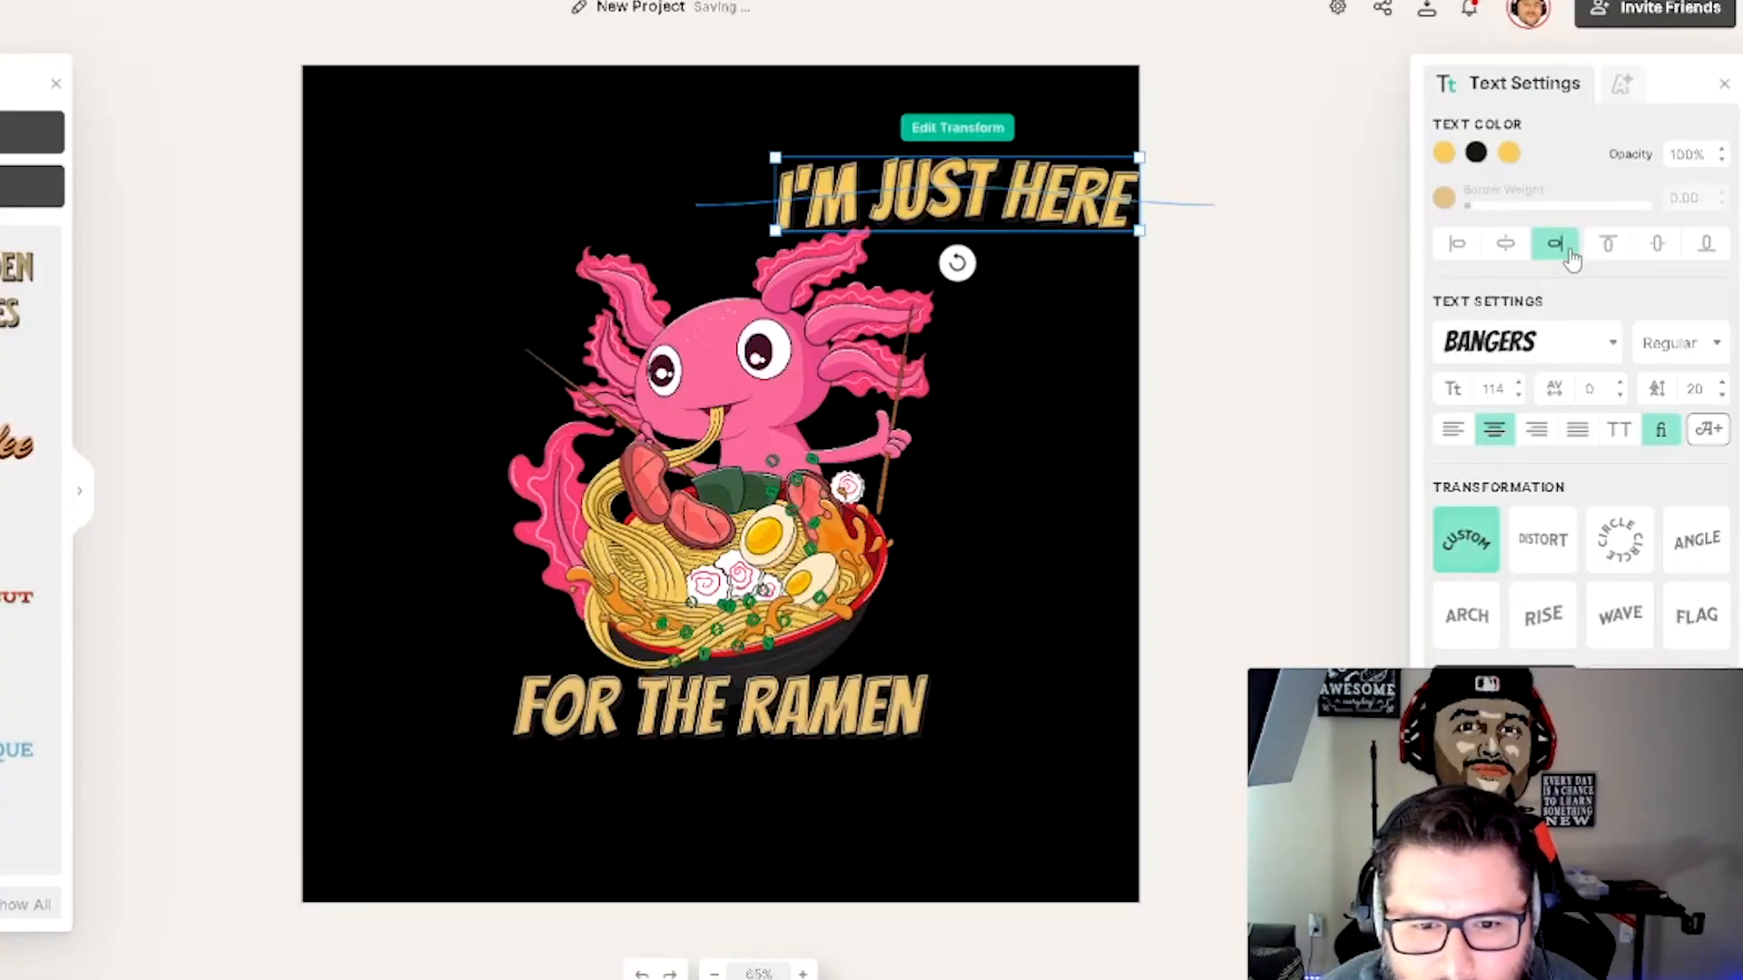
{"action": "left_click", "coordinate": [1522, 257]}
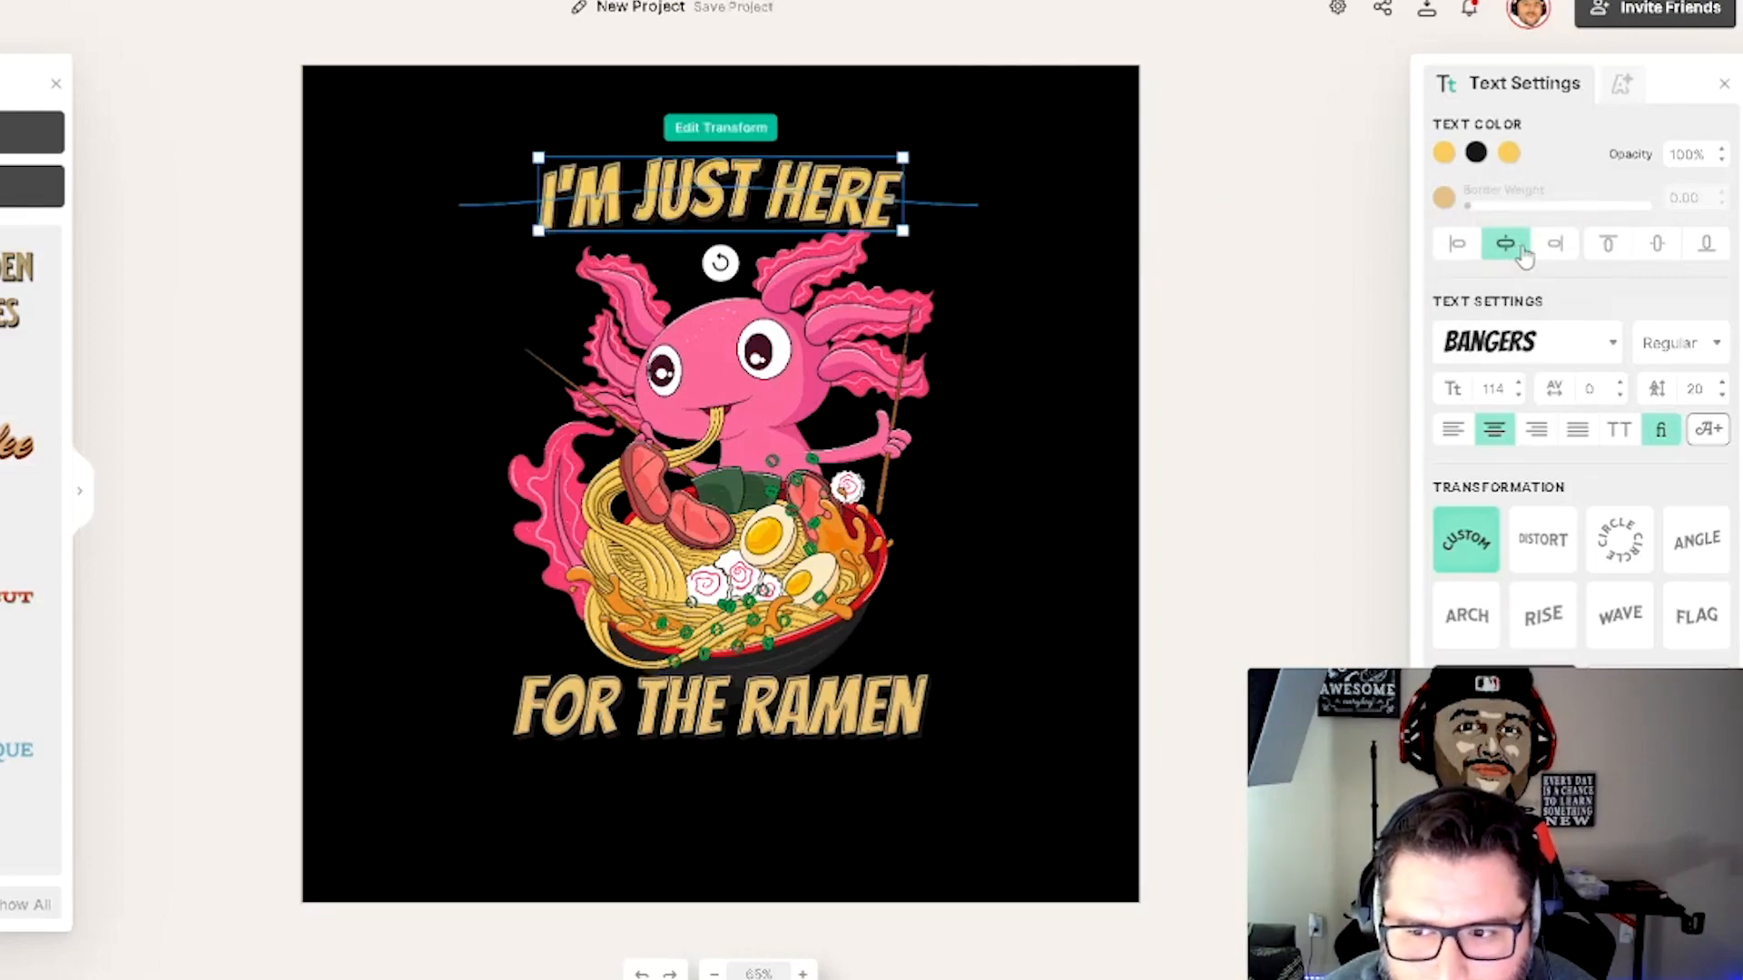
- Center the 'FOR THE RAMEN' text horizontally, then nudge it slightly to the right
{"action": "left_click", "coordinate": [919, 733]}
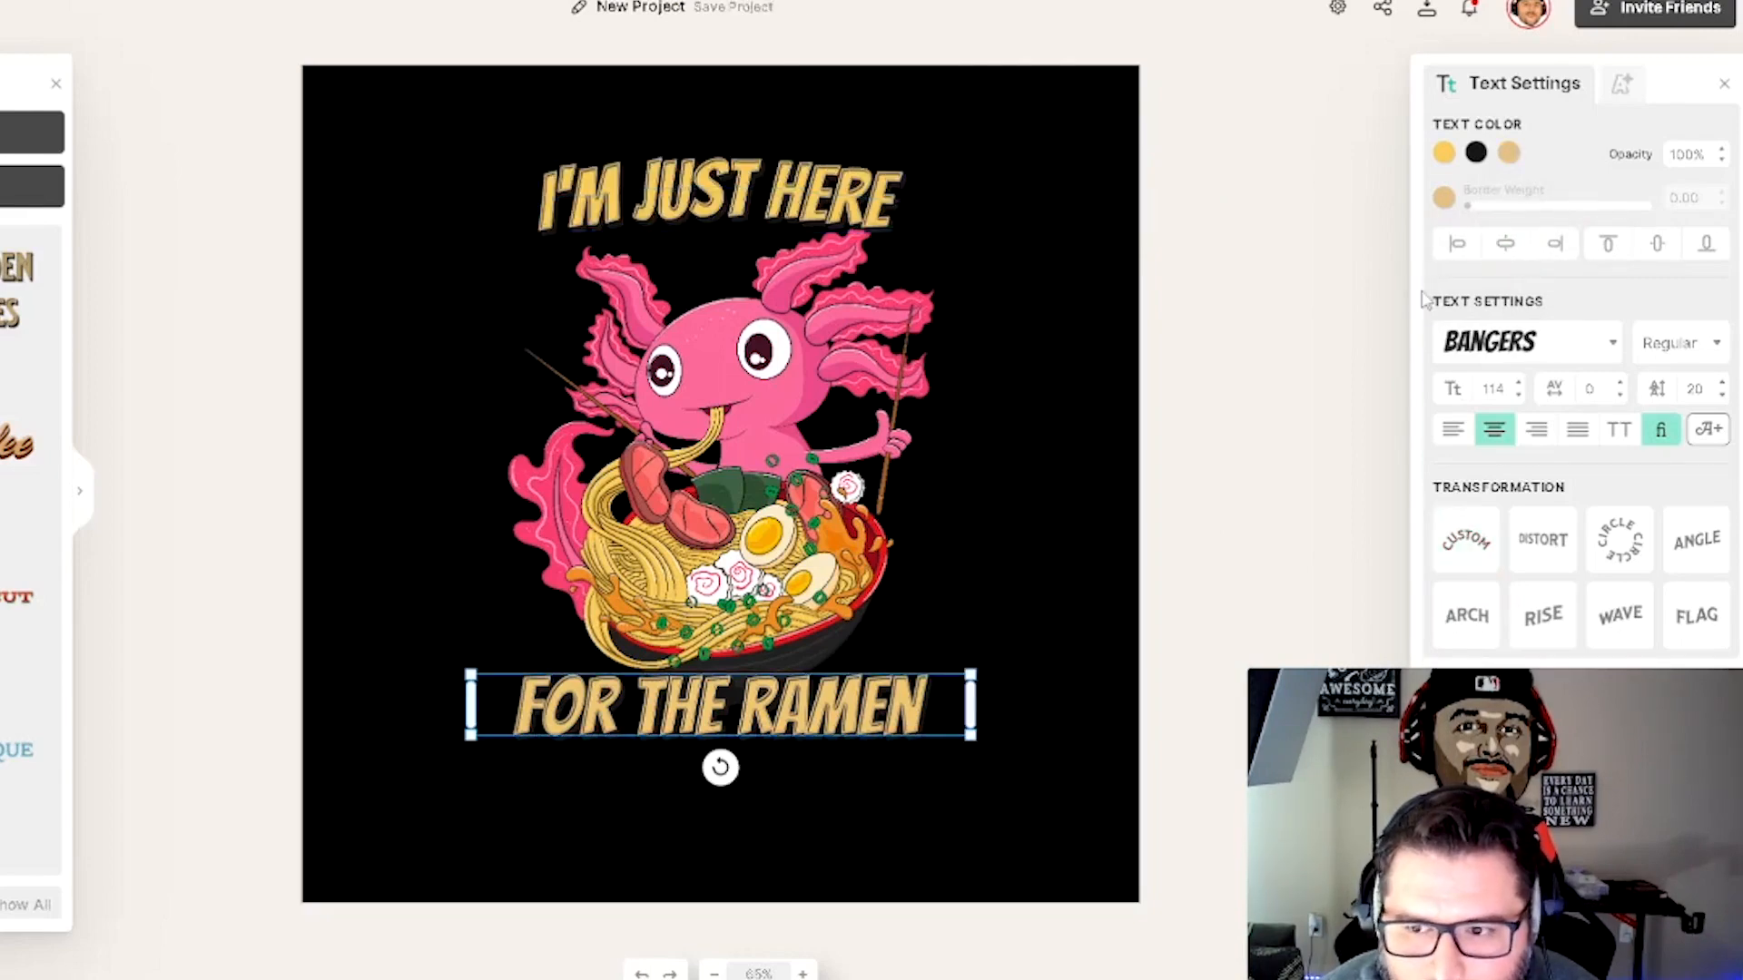
{"action": "left_click", "coordinate": [1568, 254]}
{"action": "left_click", "coordinate": [1507, 245]}
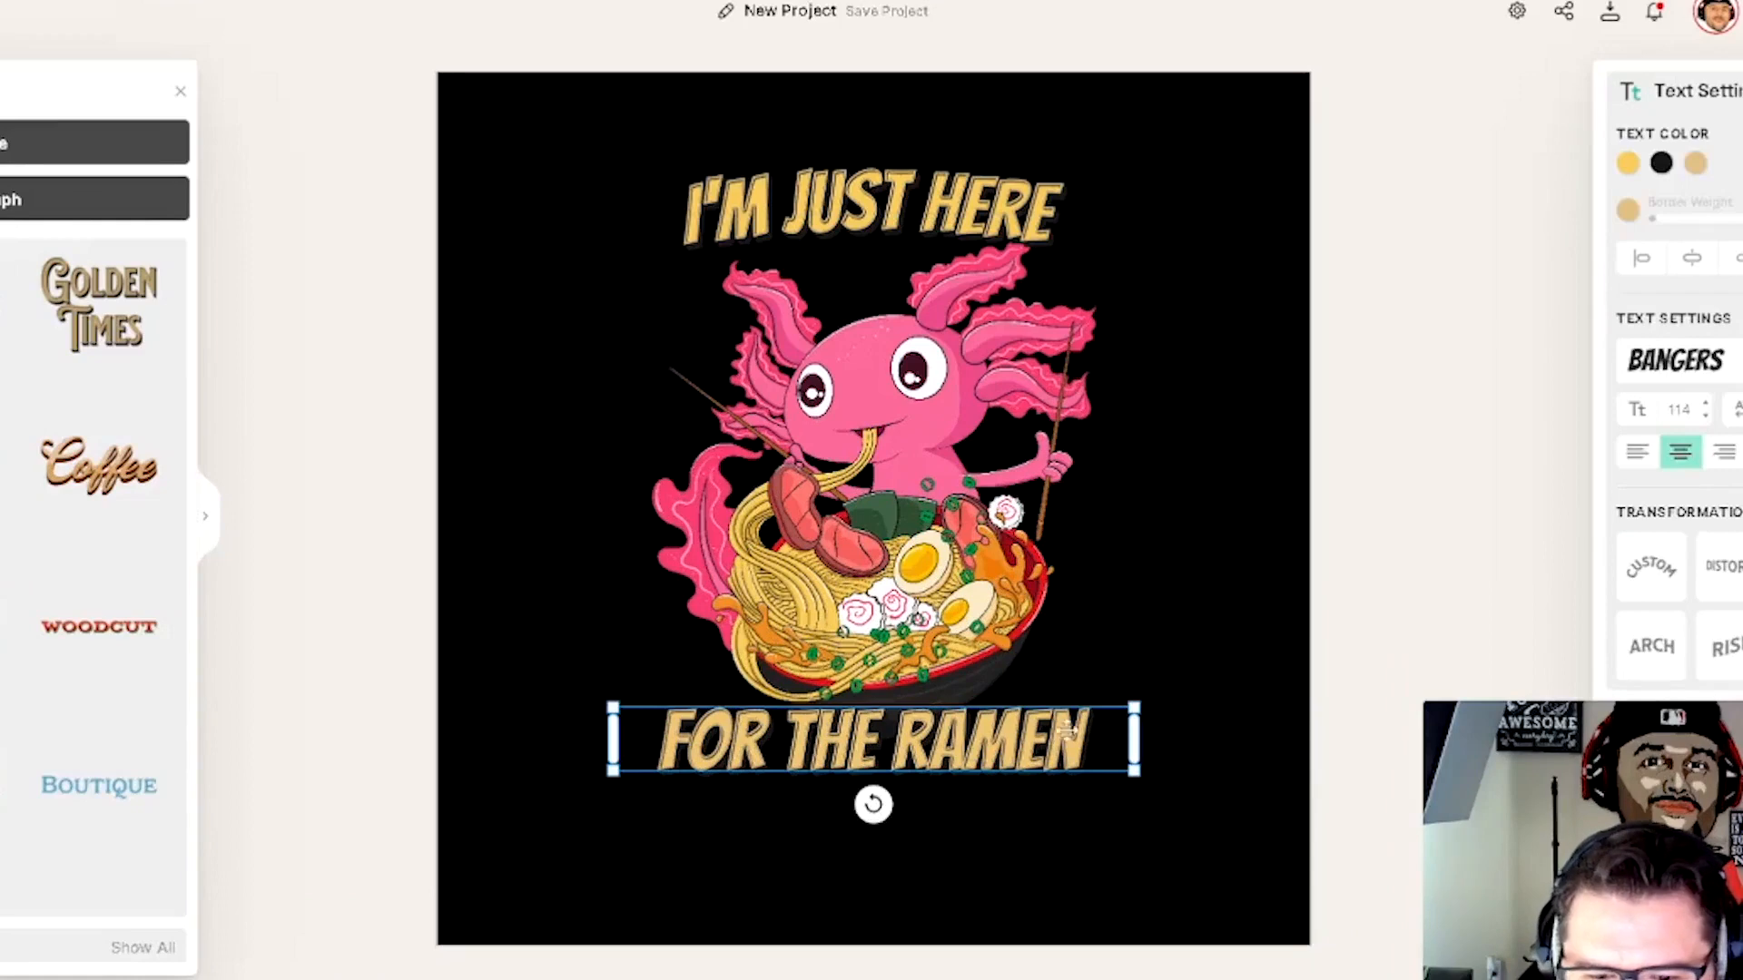
{"action": "left_click_drag", "start_coordinate": [980, 740], "coordinate": [997, 738]}
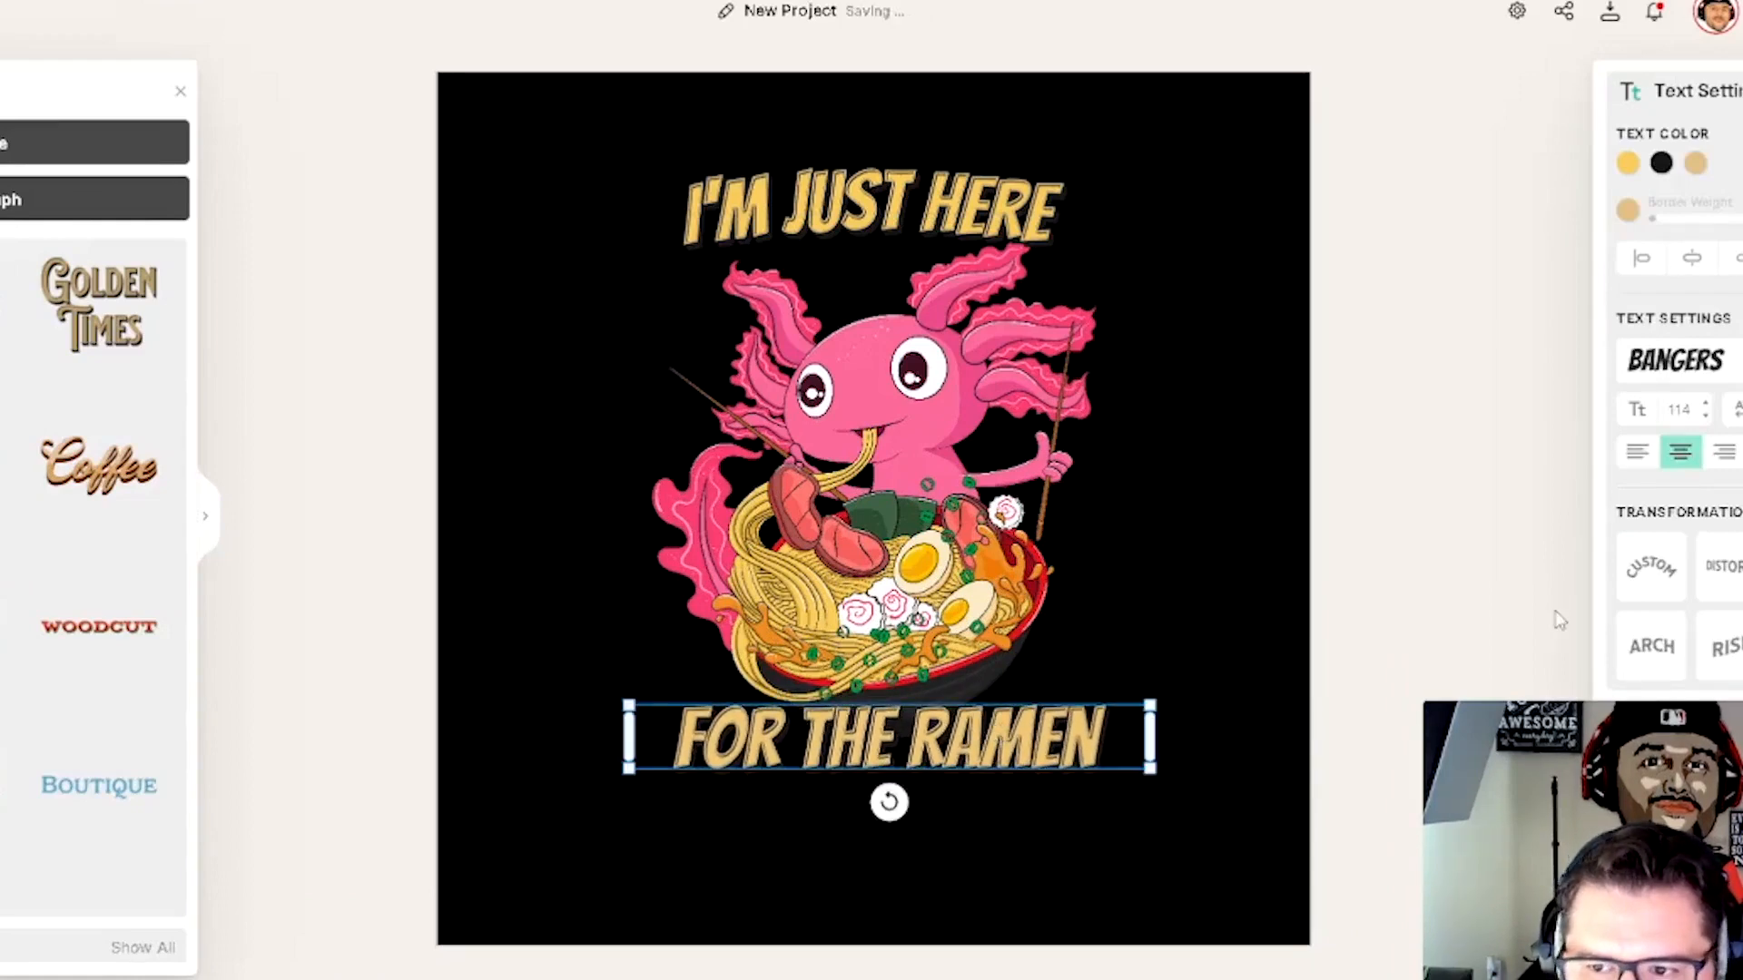
{"action": "left_click", "coordinate": [872, 207]}
{"action": "left_click", "coordinate": [1462, 584]}
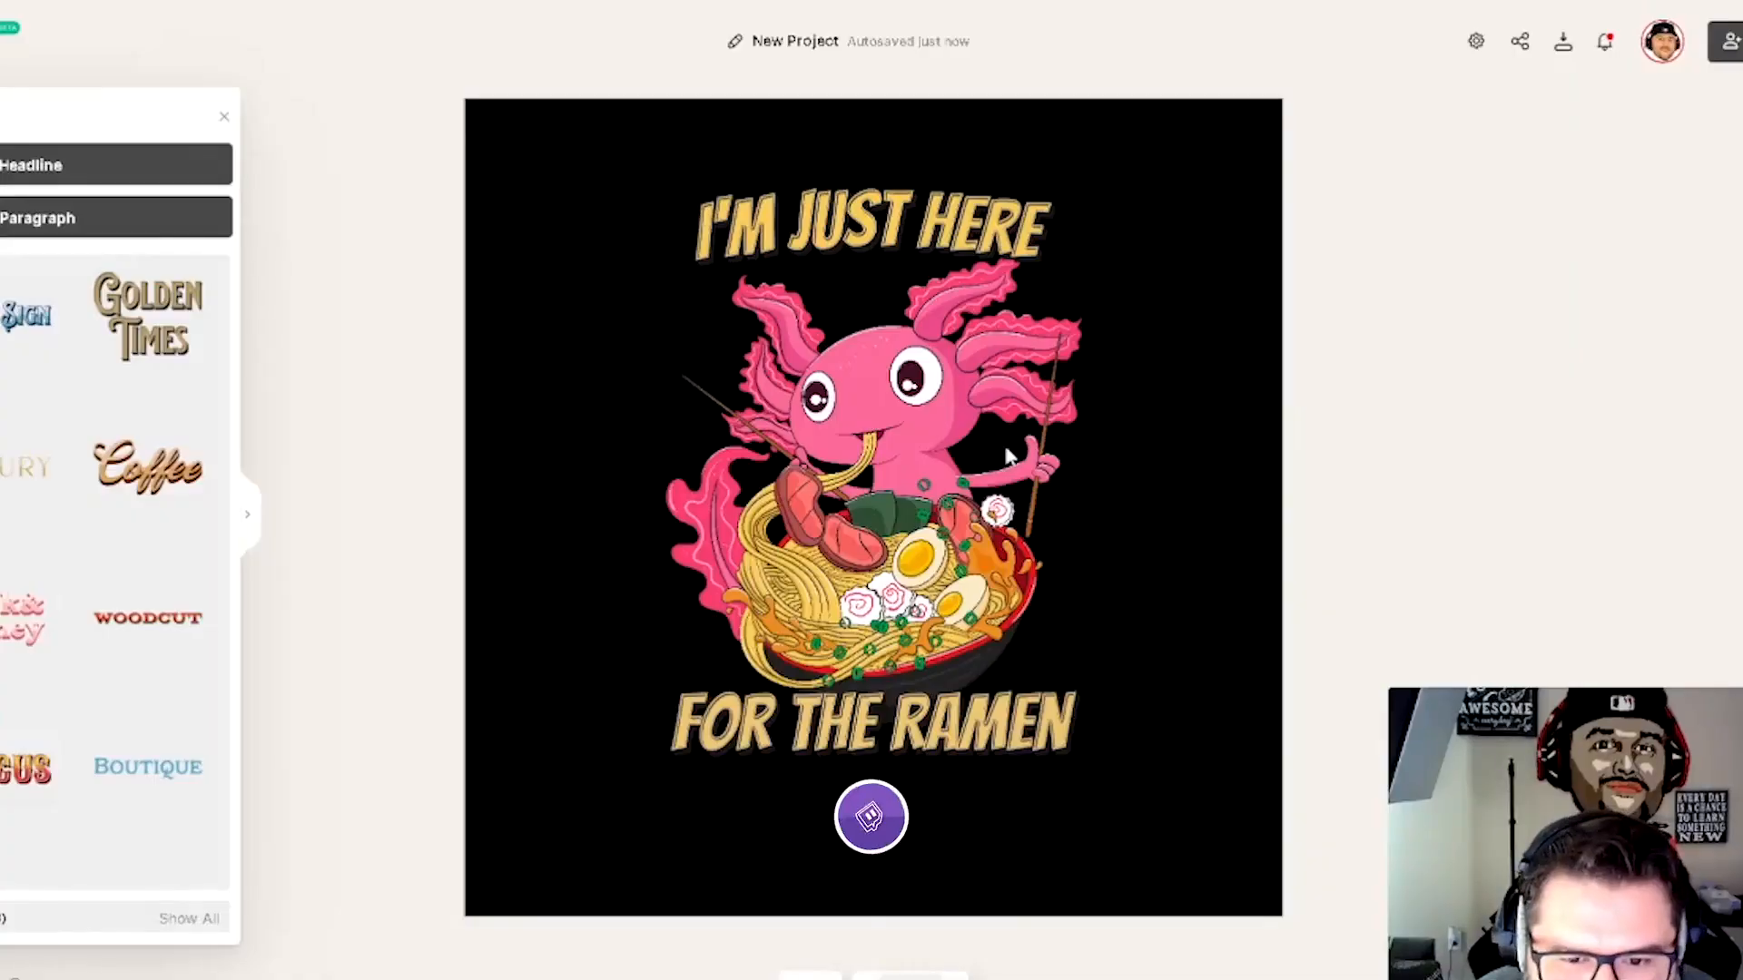
{"action": "left_click", "coordinate": [1008, 456]}
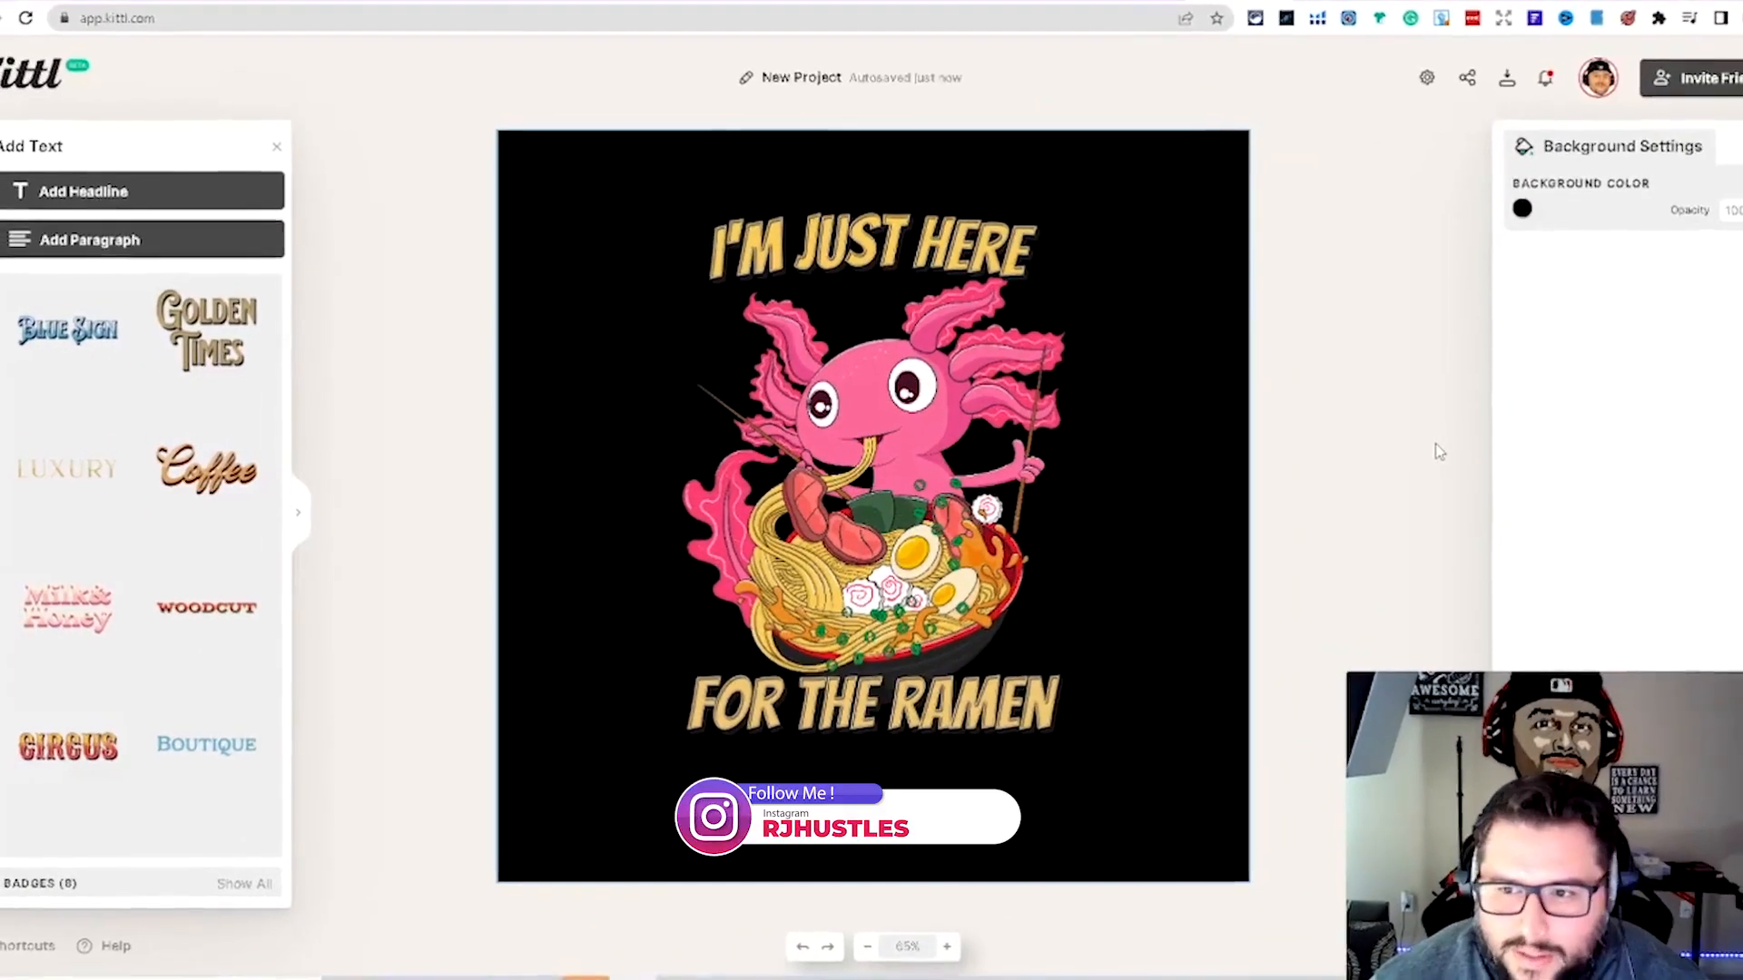
{"action": "left_click", "coordinate": [1366, 451]}
{"action": "left_click", "coordinate": [962, 273]}
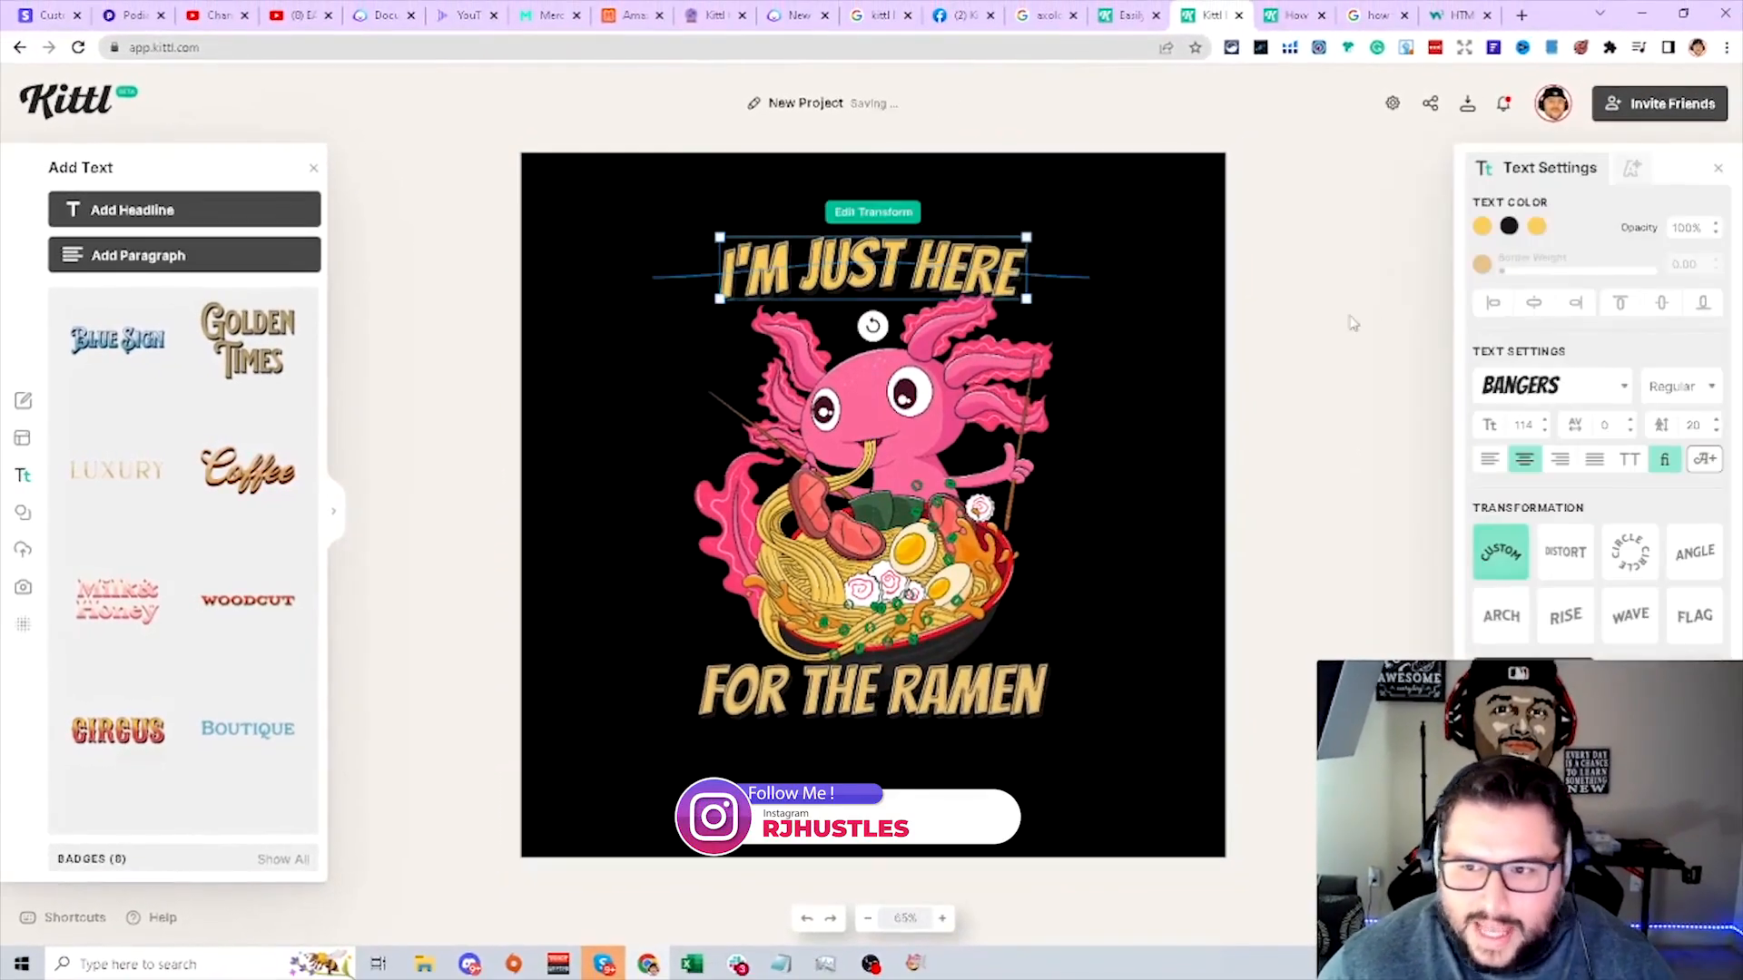
- Review the artboard size presets in the project settings
{"action": "left_click", "coordinate": [1300, 79]}
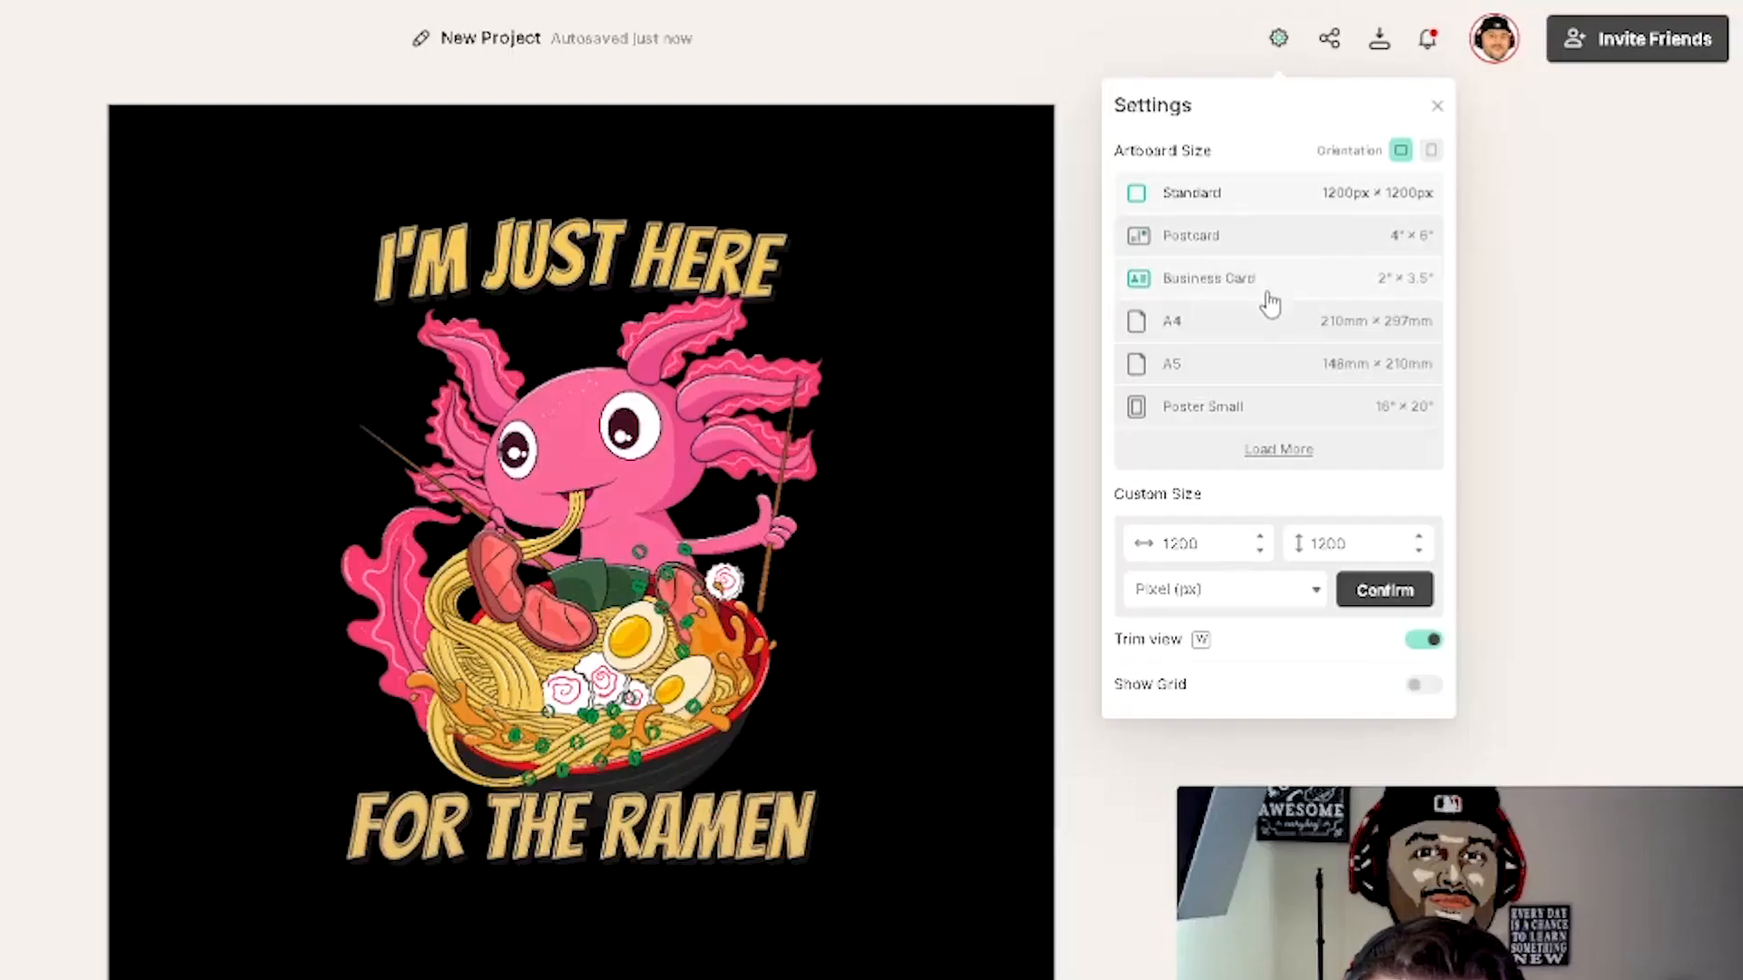
{"action": "left_click", "coordinate": [1250, 450]}
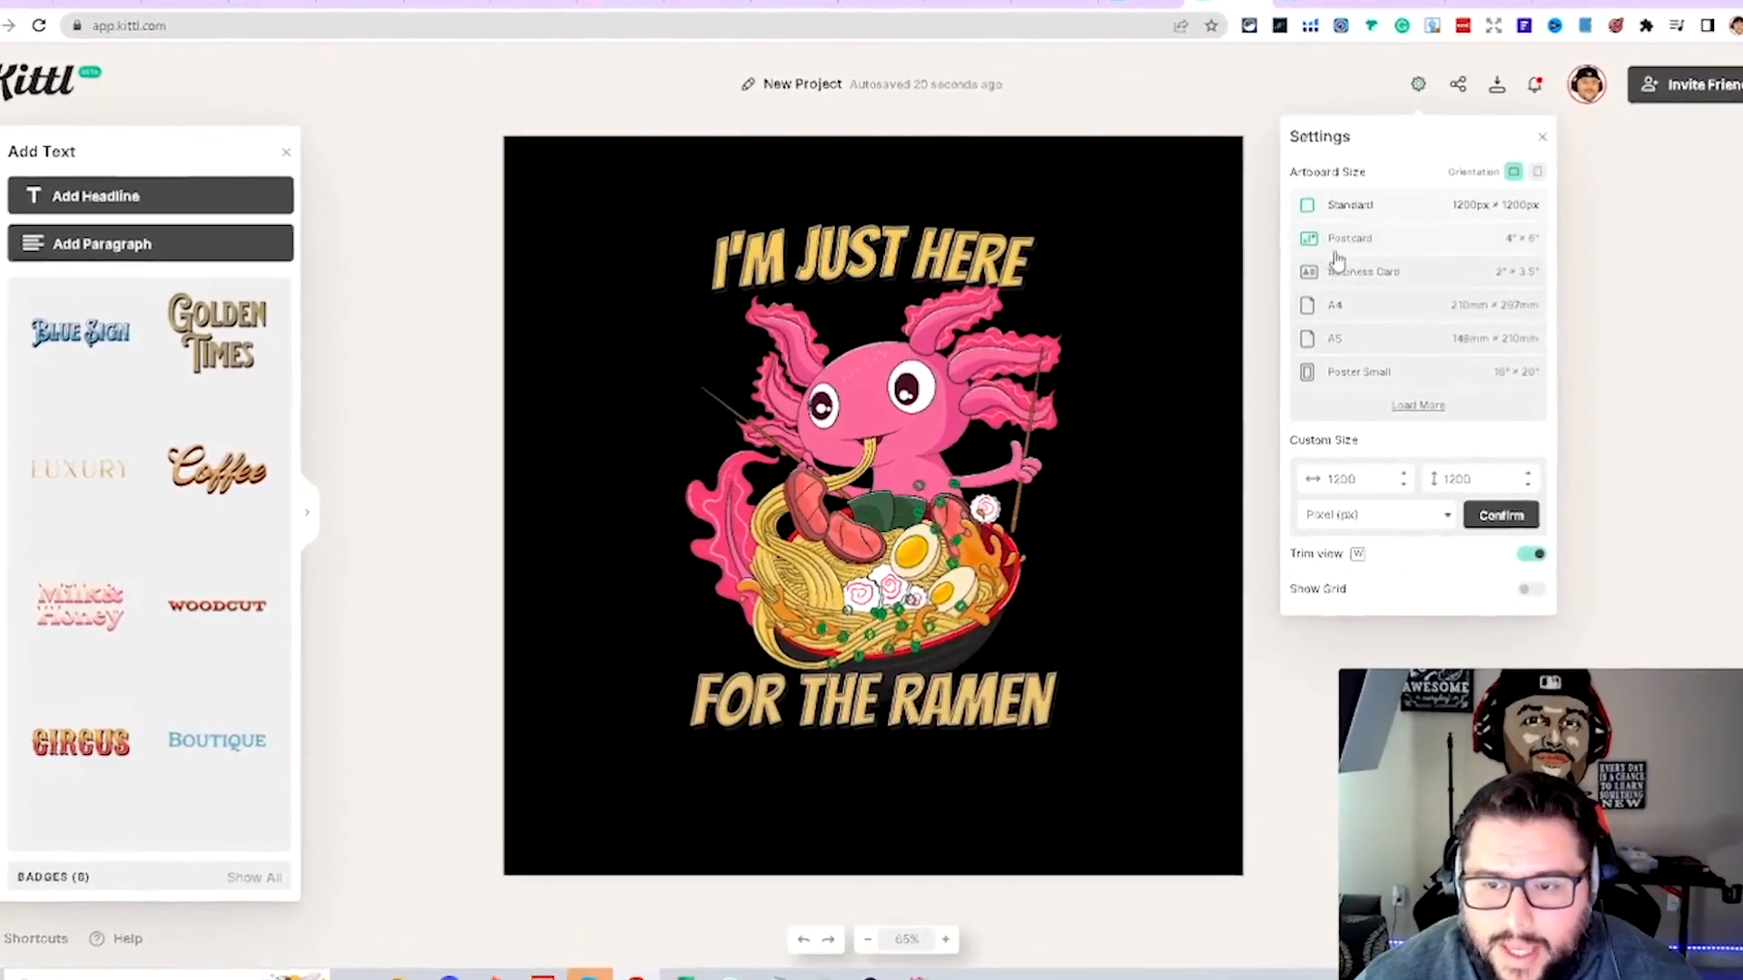
{"action": "left_click", "coordinate": [1268, 312]}
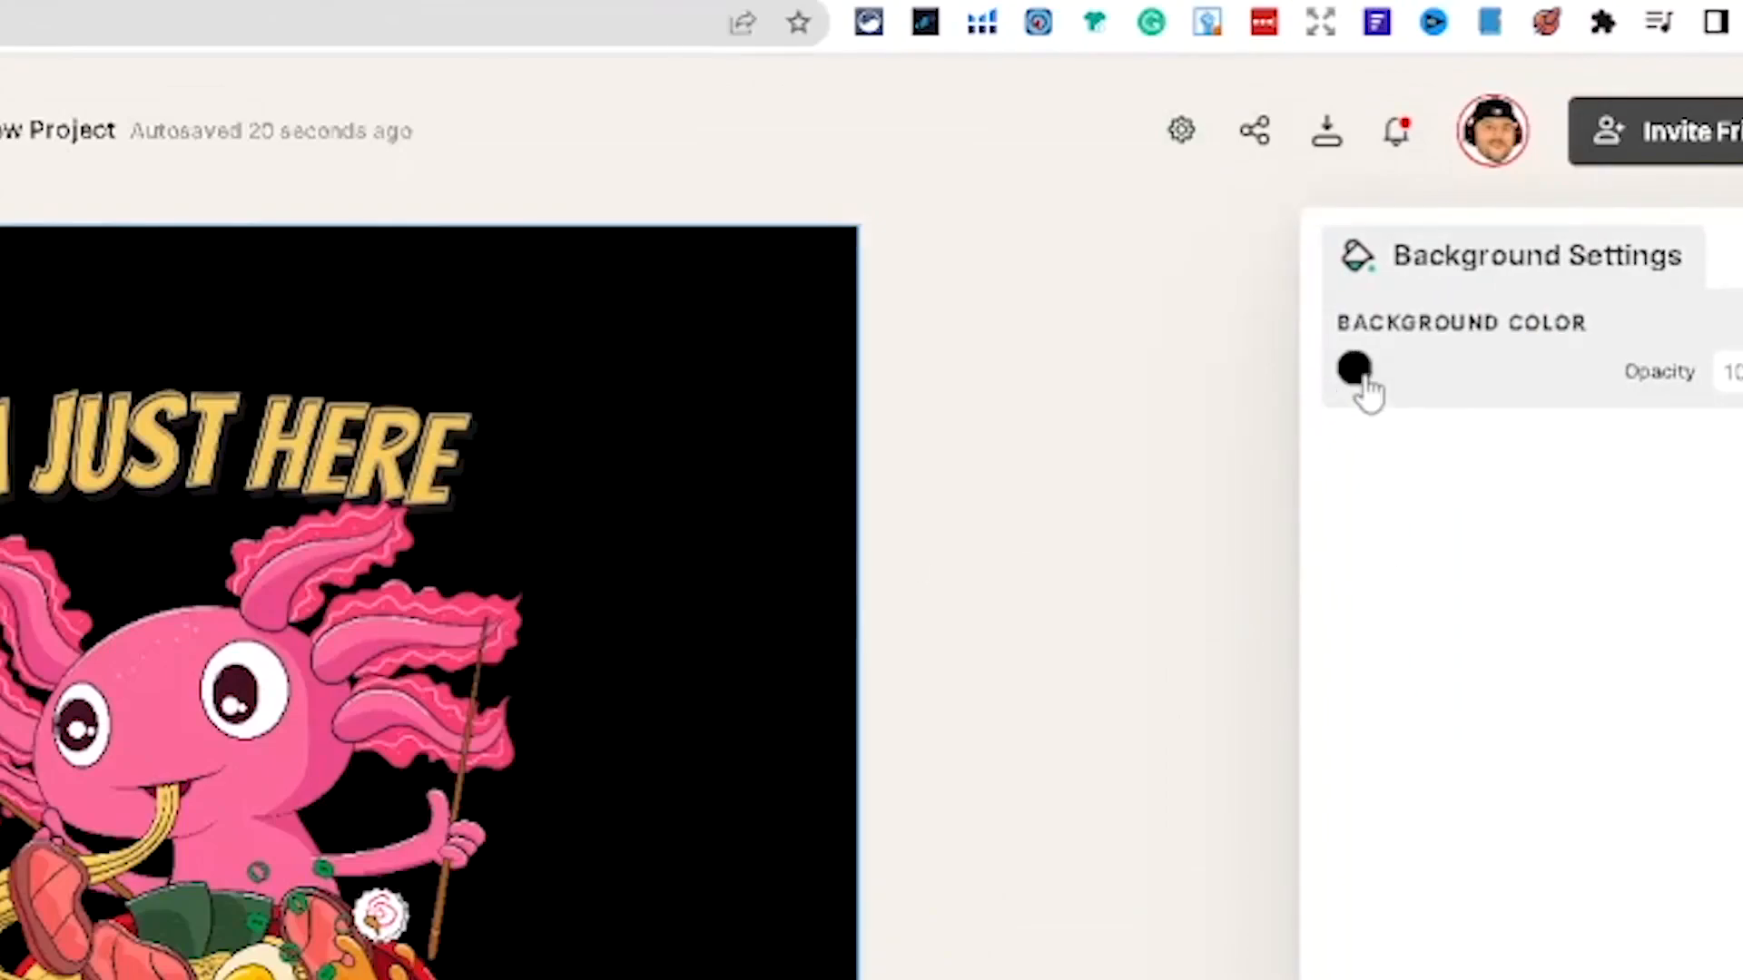
{"action": "left_click", "coordinate": [1356, 373]}
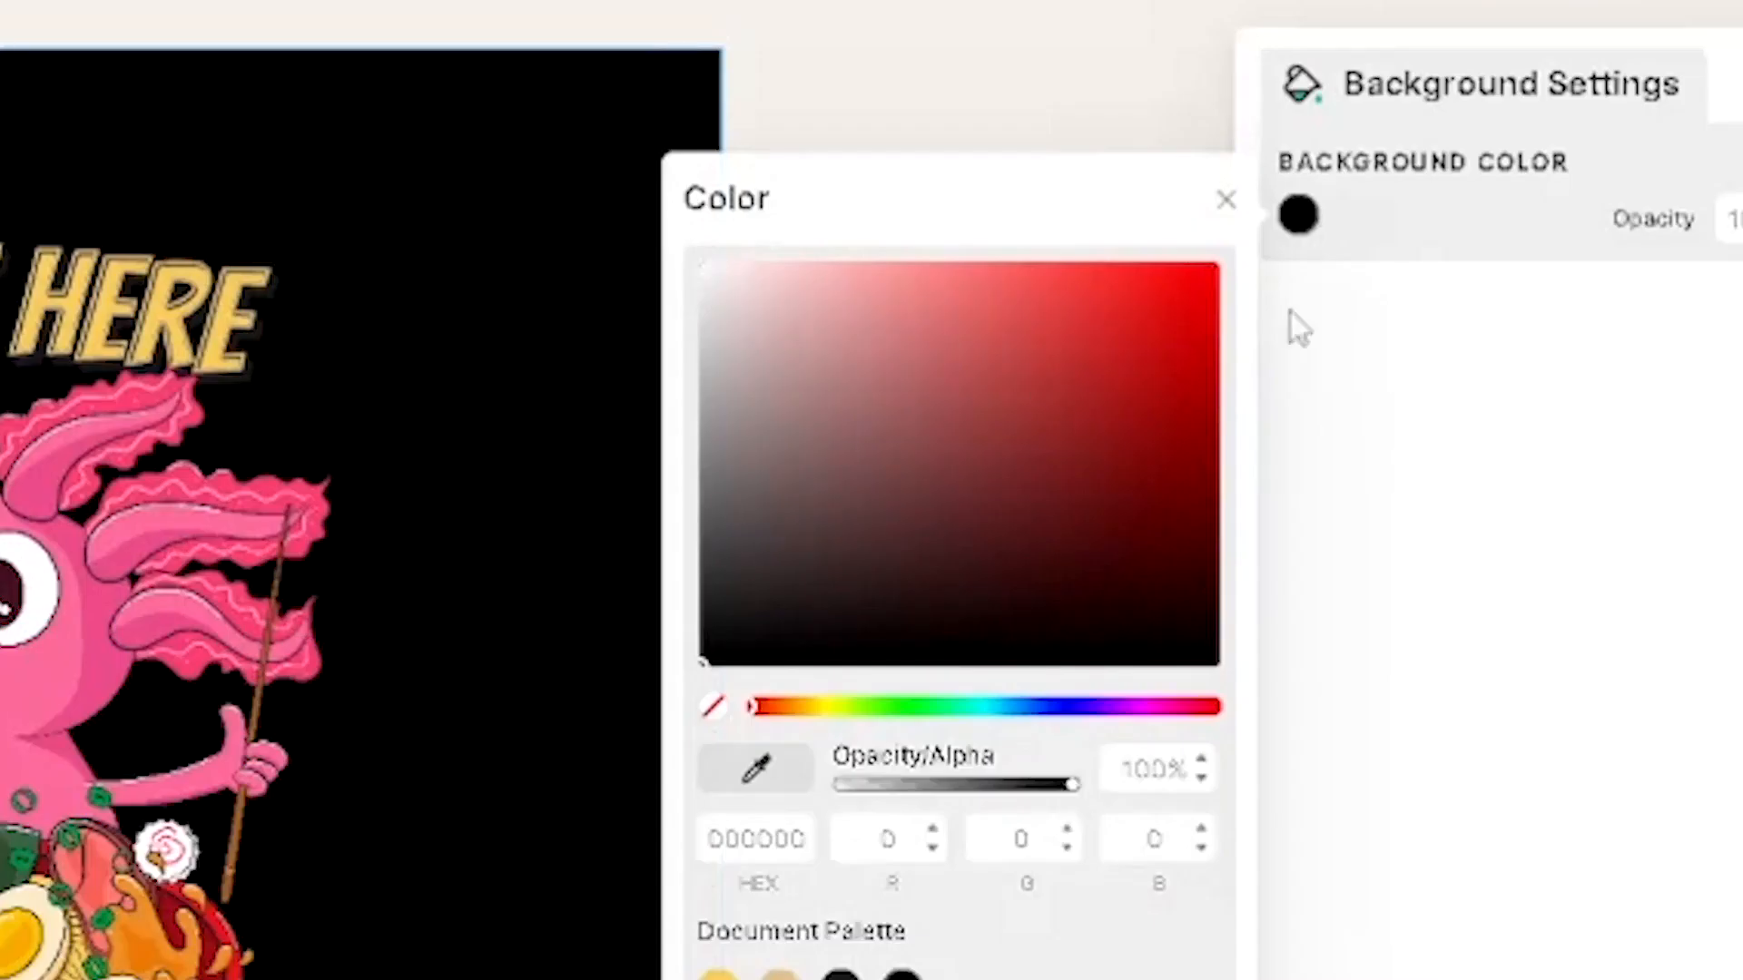
- Change the artboard background colour from black to a dark grey
{"action": "left_click", "coordinate": [517, 110]}
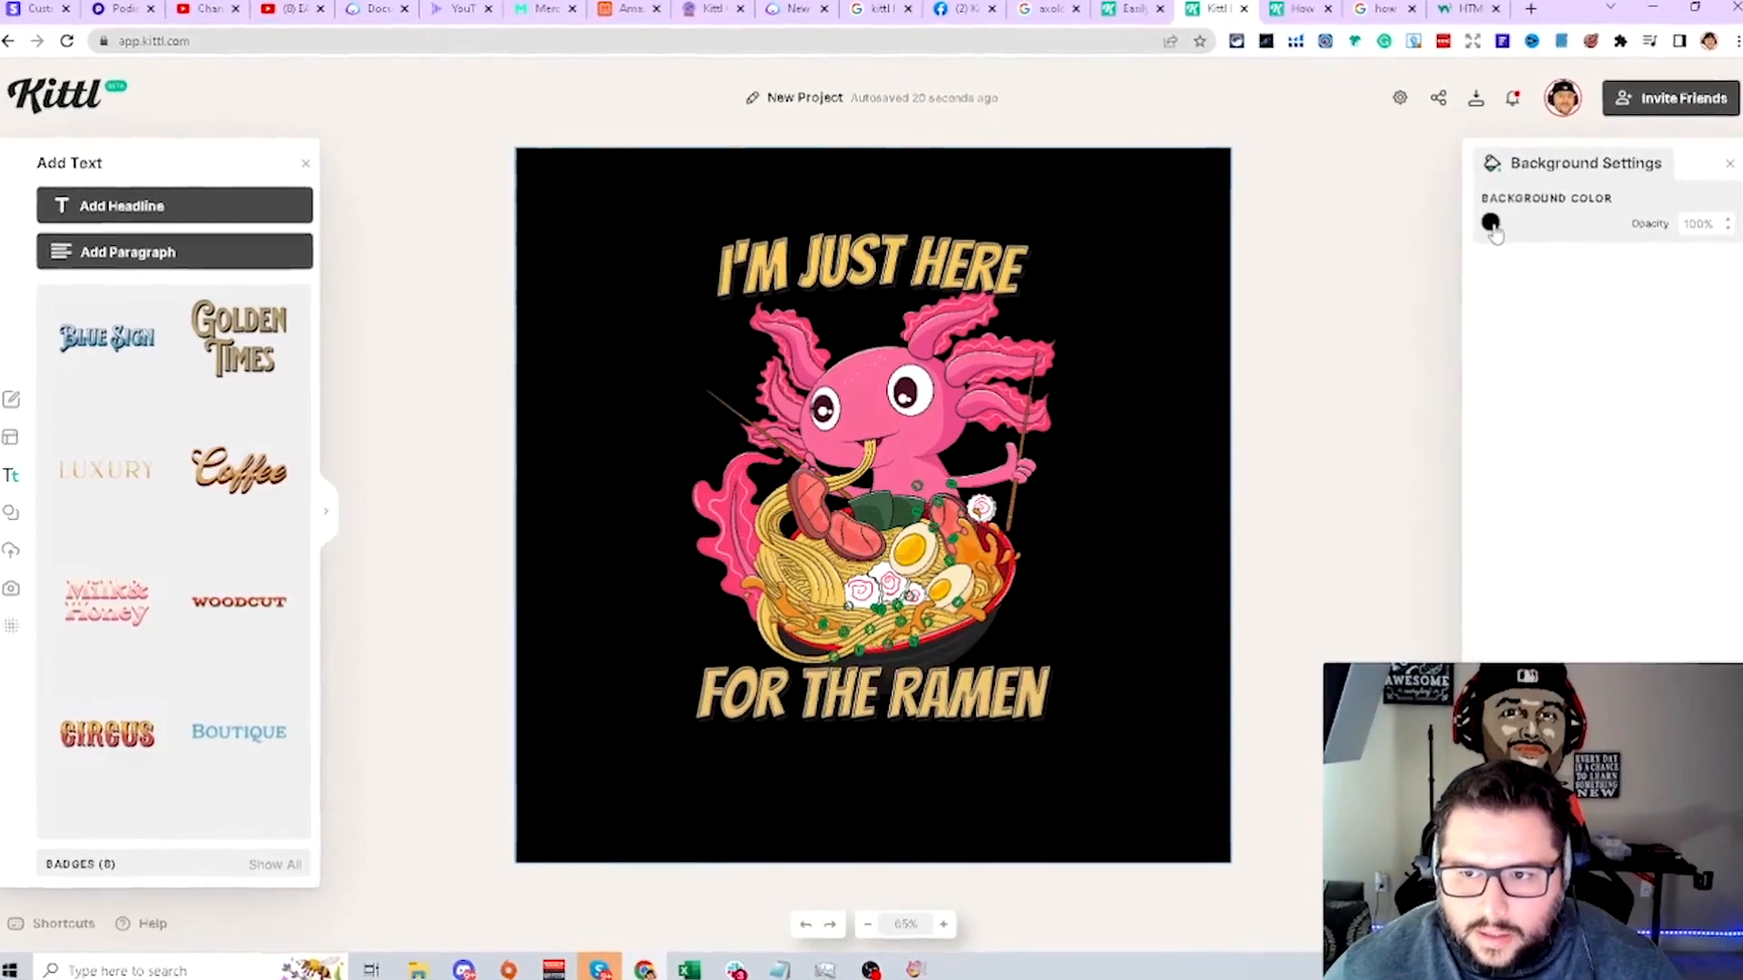
{"action": "left_click", "coordinate": [1485, 226]}
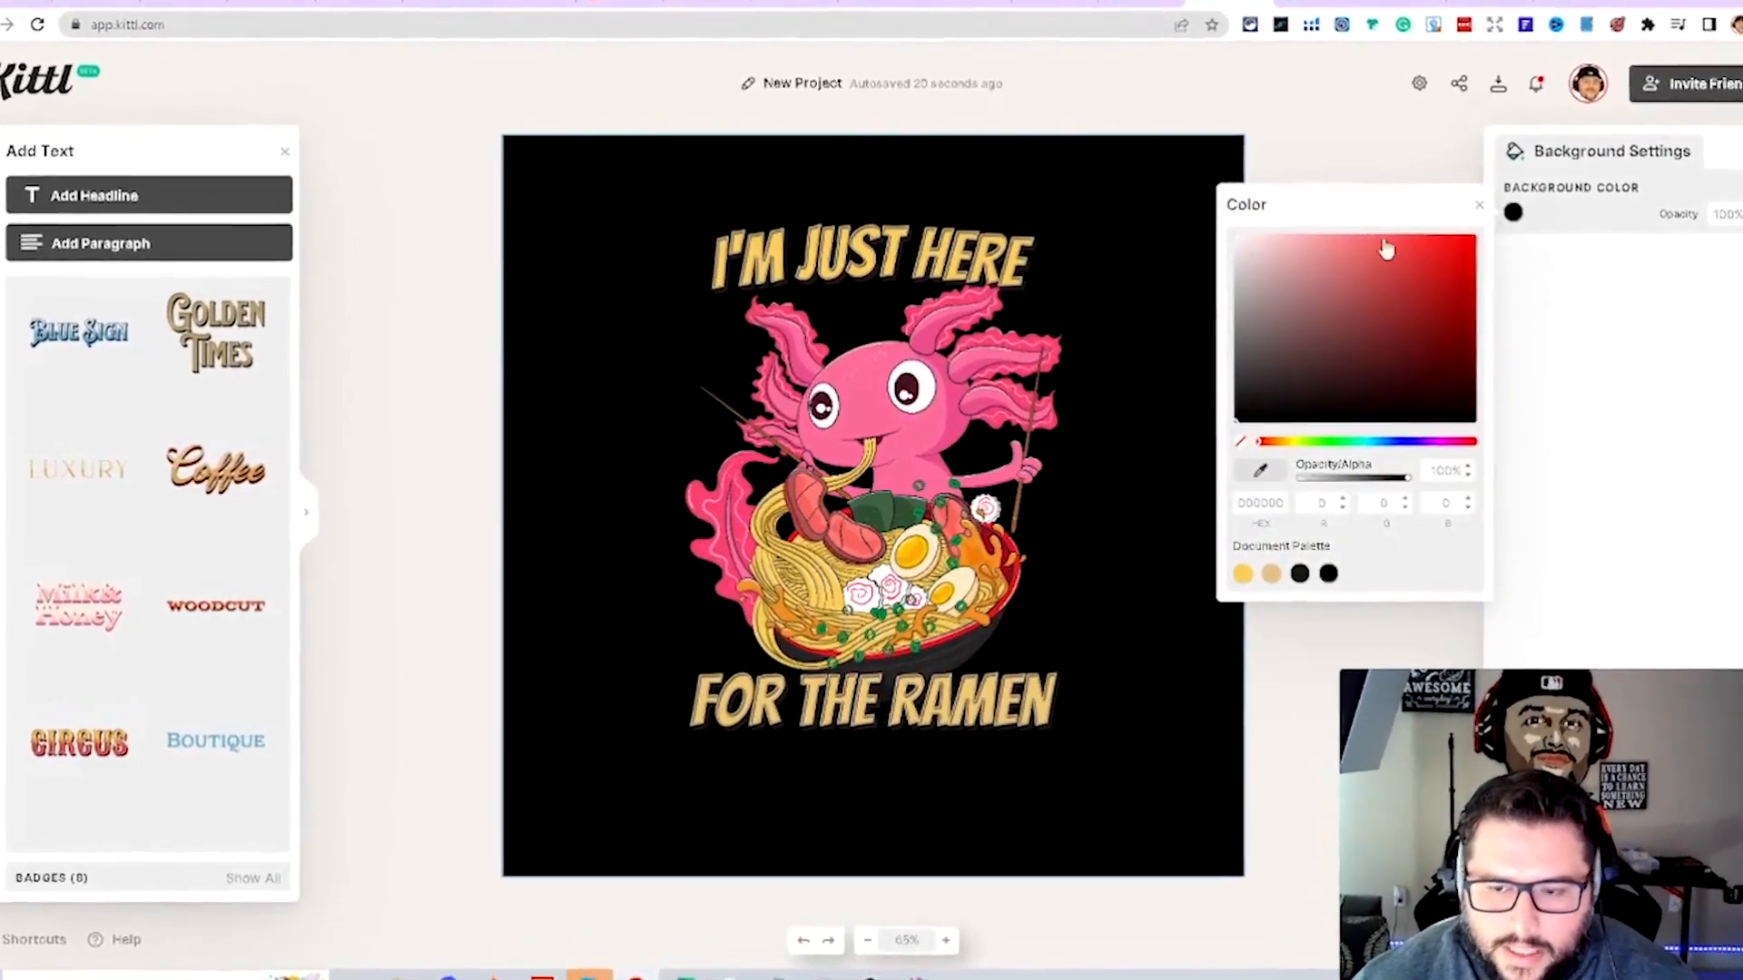
{"action": "left_click", "coordinate": [1463, 238]}
{"action": "left_click_drag", "start_coordinate": [1451, 272], "coordinate": [1250, 398]}
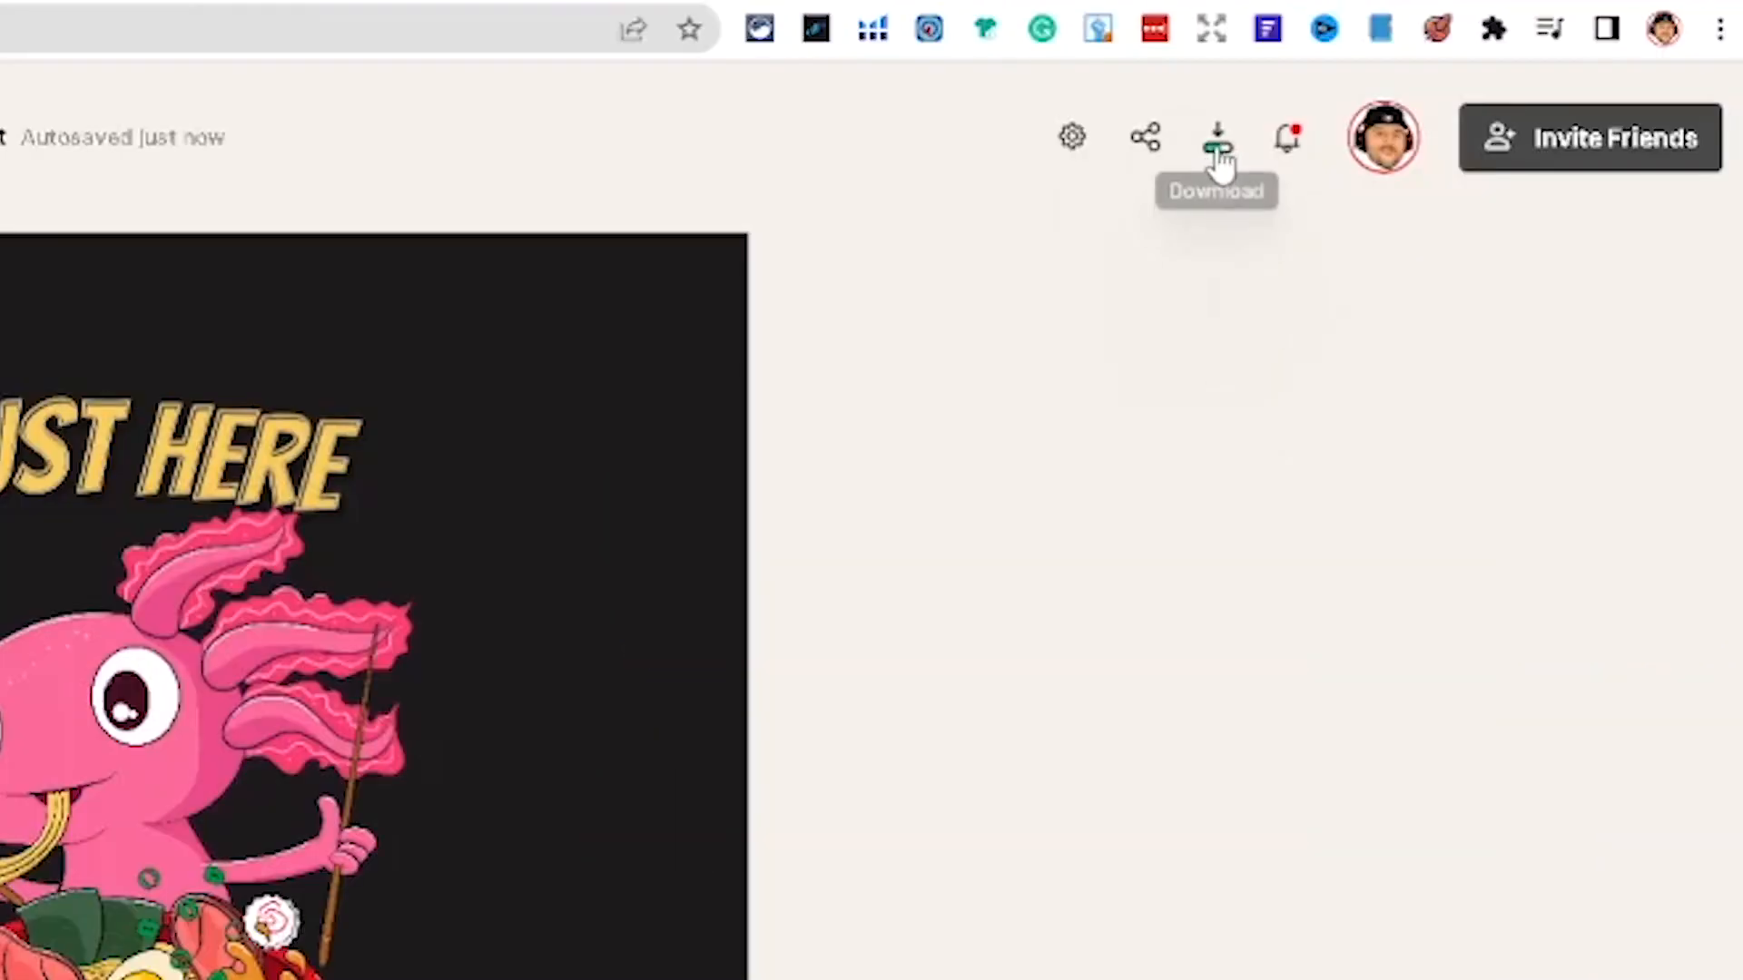
- Open the download options and view the available size units
{"action": "left_click", "coordinate": [1219, 154]}
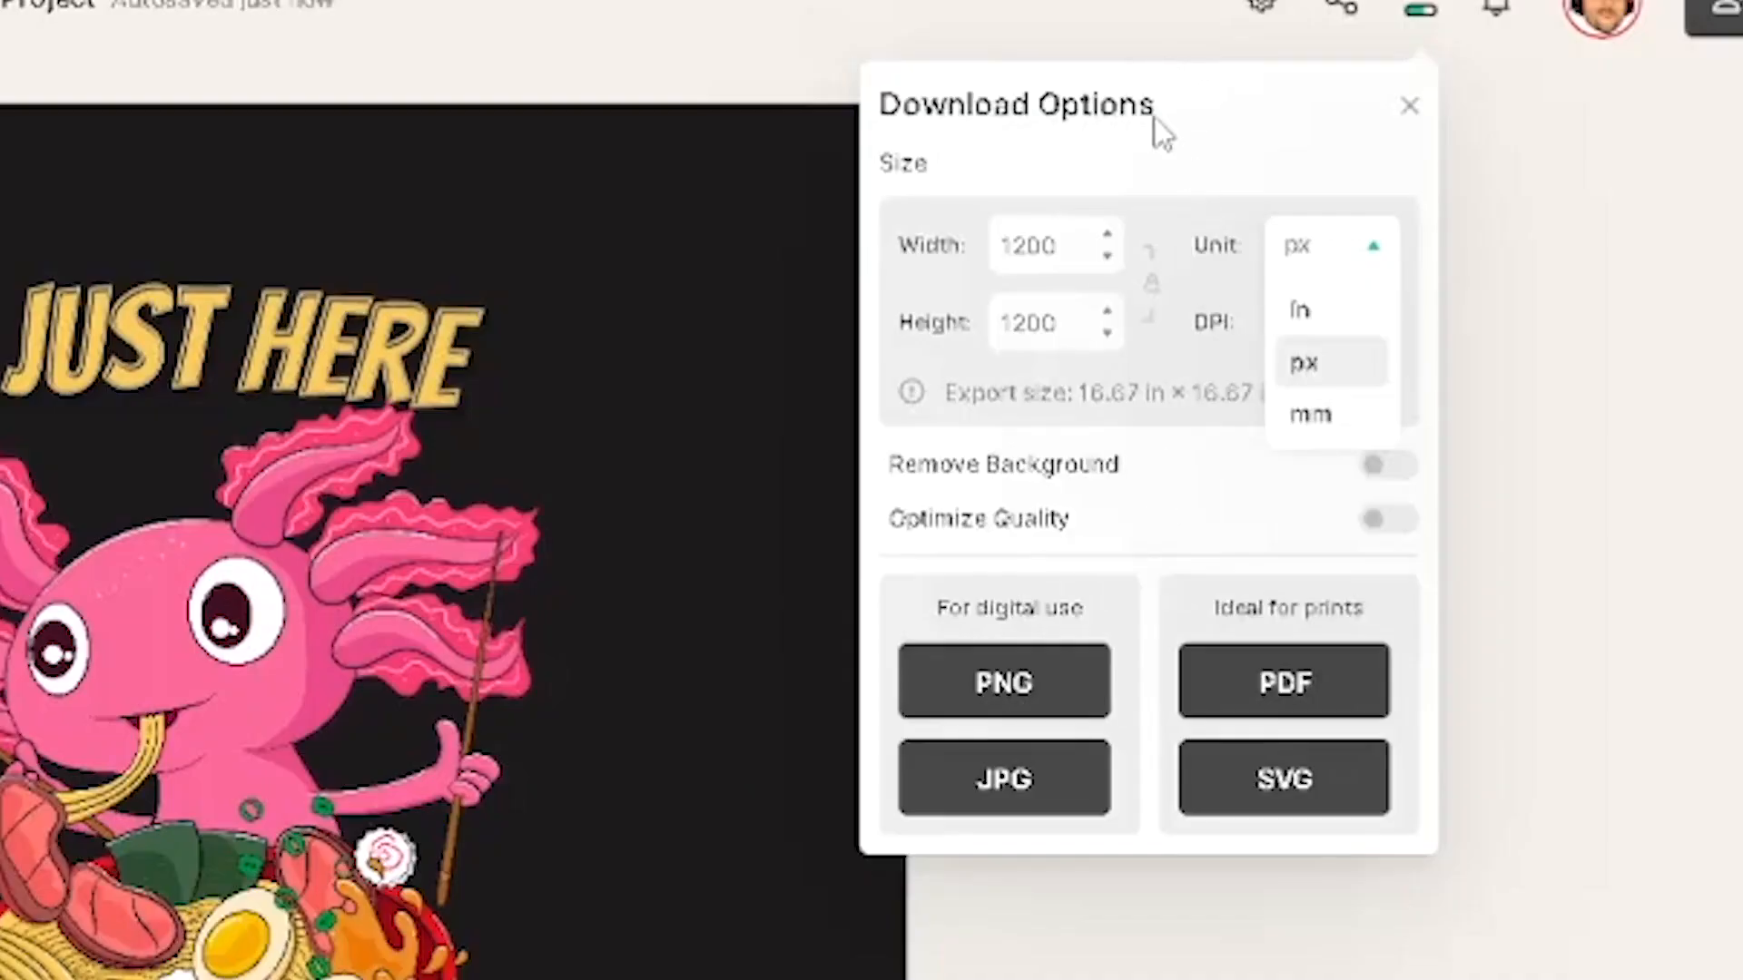
{"action": "left_click", "coordinate": [1308, 210]}
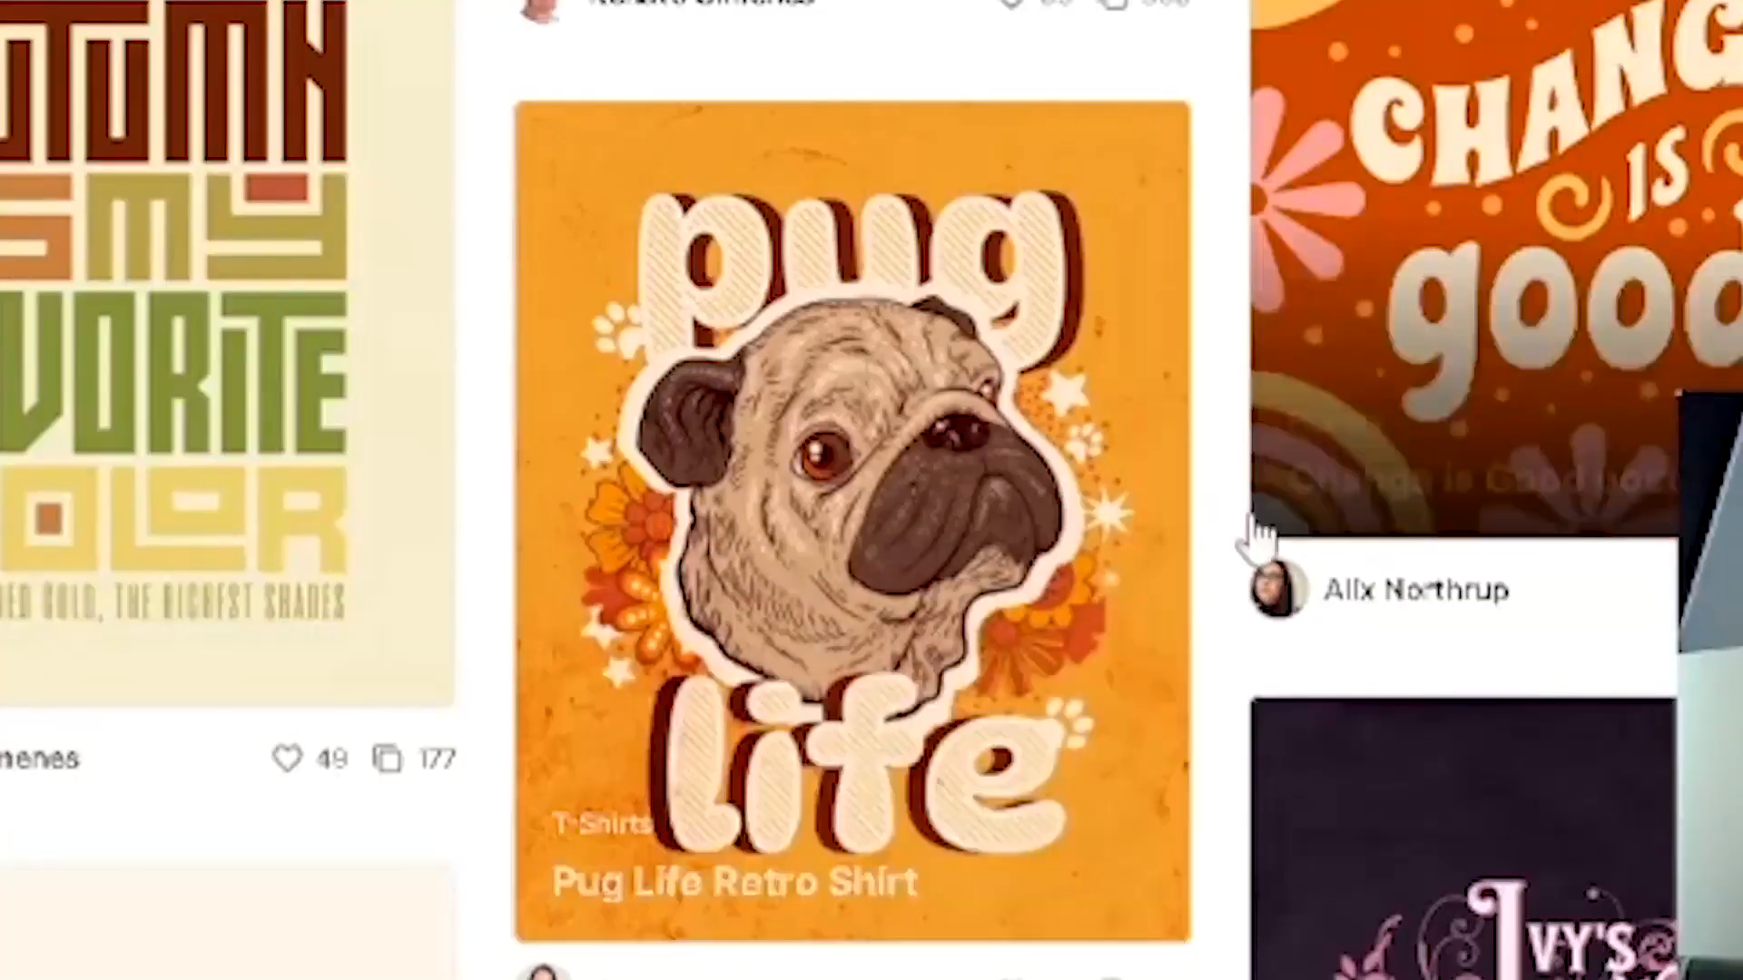
- Open the 'Pug Life Retro Shirt' community design and start a project from it with Use This Design
{"action": "left_click", "coordinate": [1180, 828]}
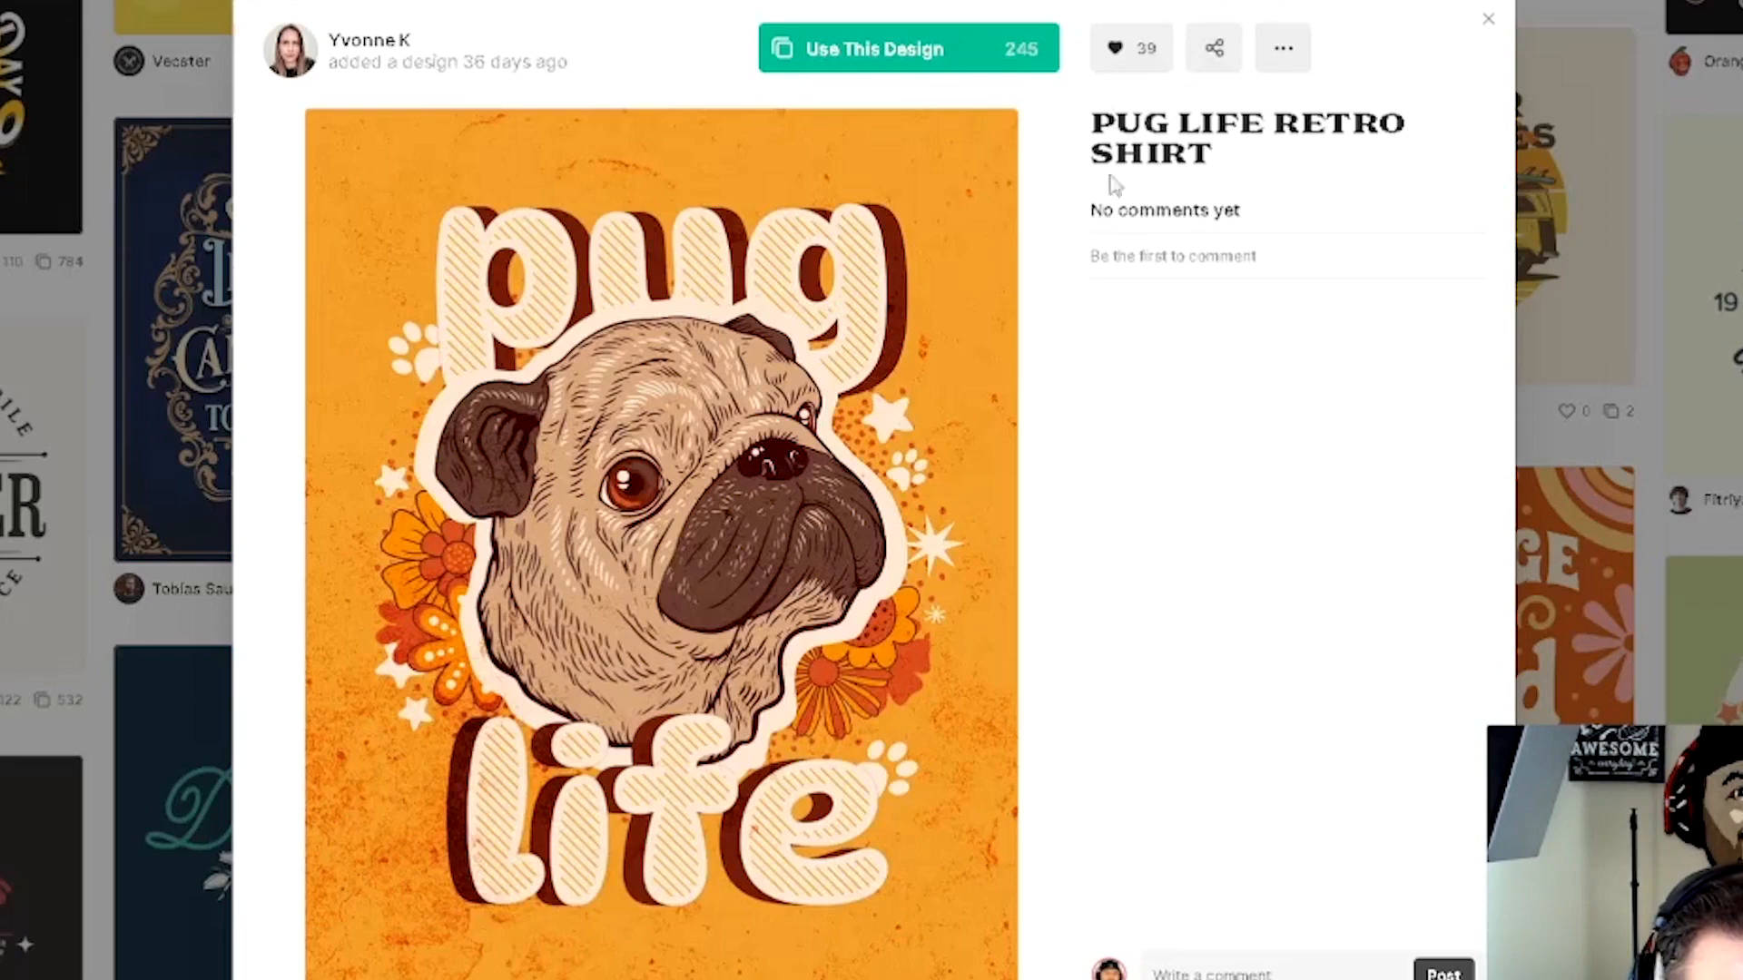
{"action": "left_click", "coordinate": [873, 50]}
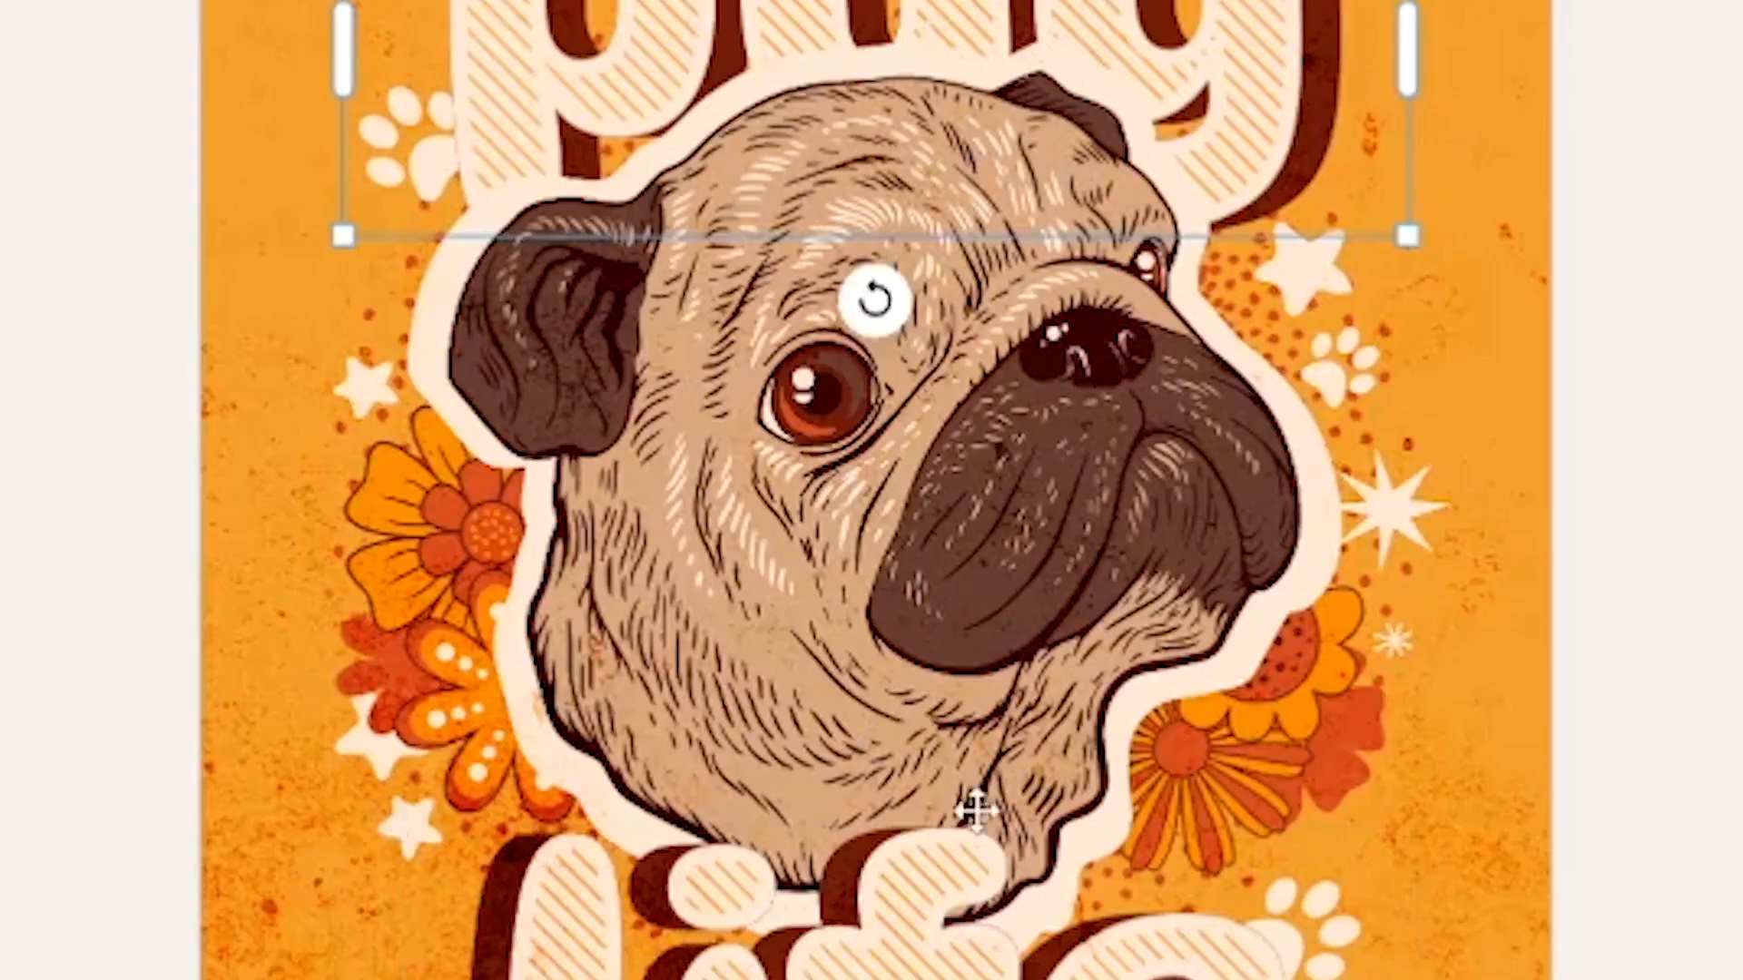
- Inspect the pug design's text elements and their text settings on the canvas
{"action": "left_click", "coordinate": [987, 926]}
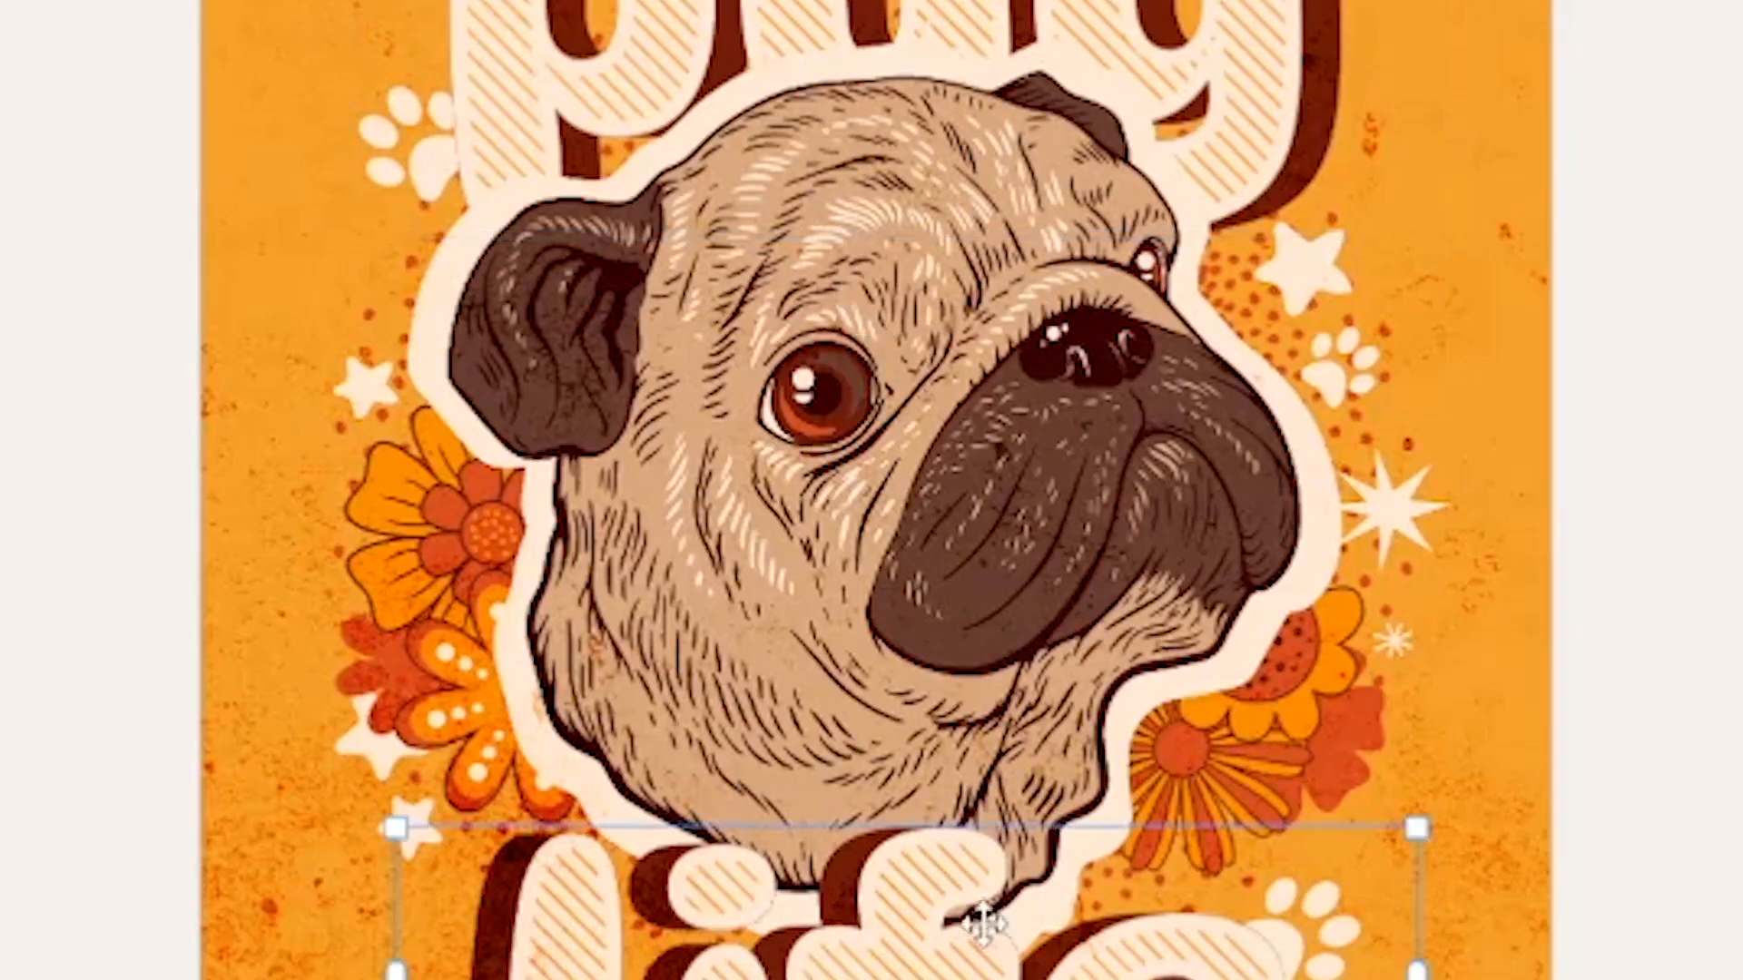
{"action": "left_click", "coordinate": [897, 449]}
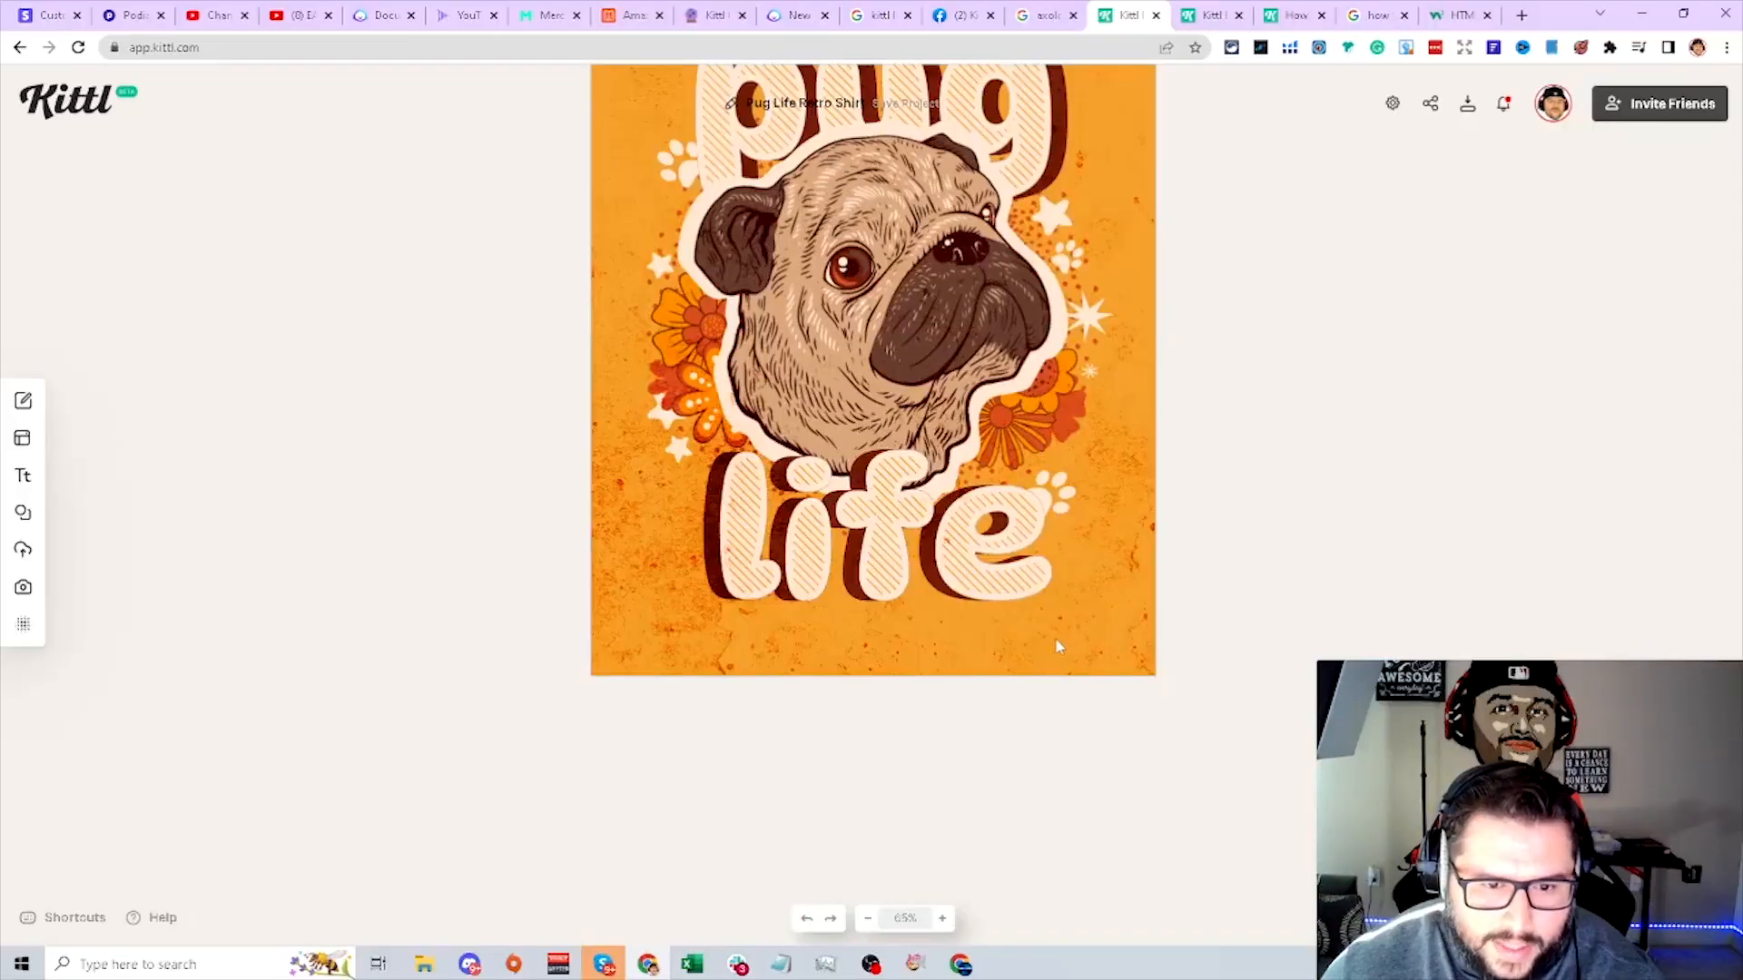
{"action": "scroll", "coordinate": [1058, 646], "scroll_direction": "up", "scroll_amount": 4}
{"action": "scroll", "coordinate": [937, 700], "scroll_direction": "down", "scroll_amount": 2}
{"action": "left_click", "coordinate": [903, 529]}
{"action": "left_click", "coordinate": [887, 179]}
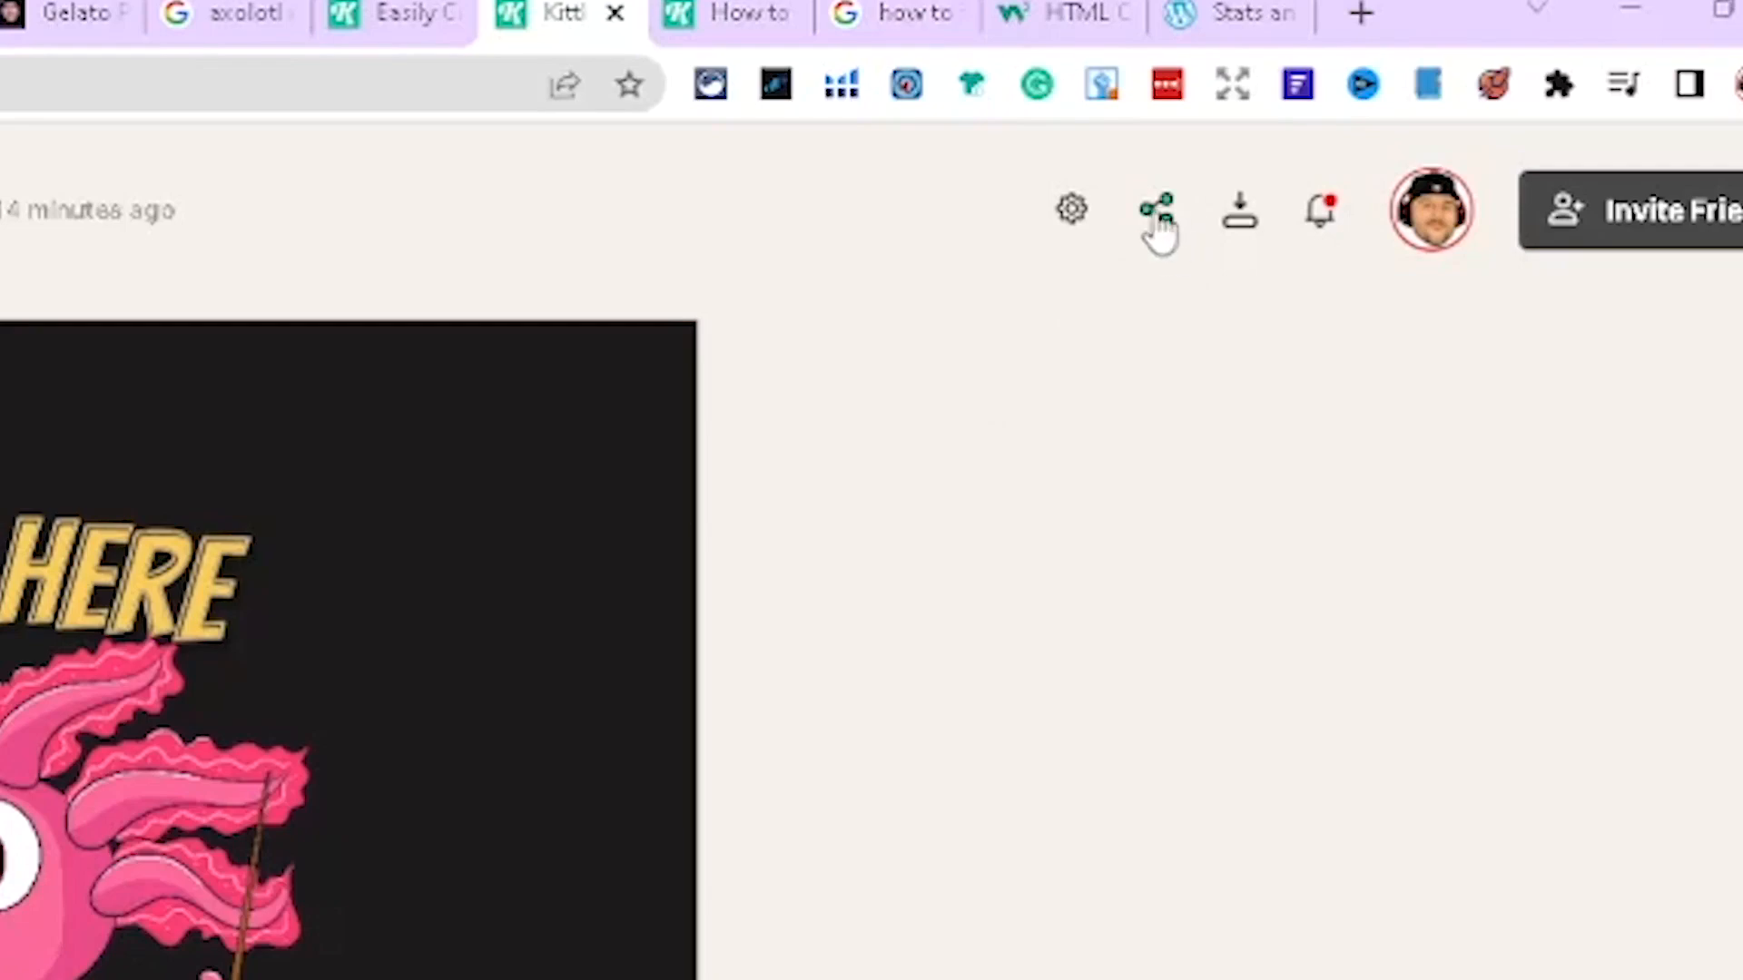
{"action": "left_click", "coordinate": [1159, 218]}
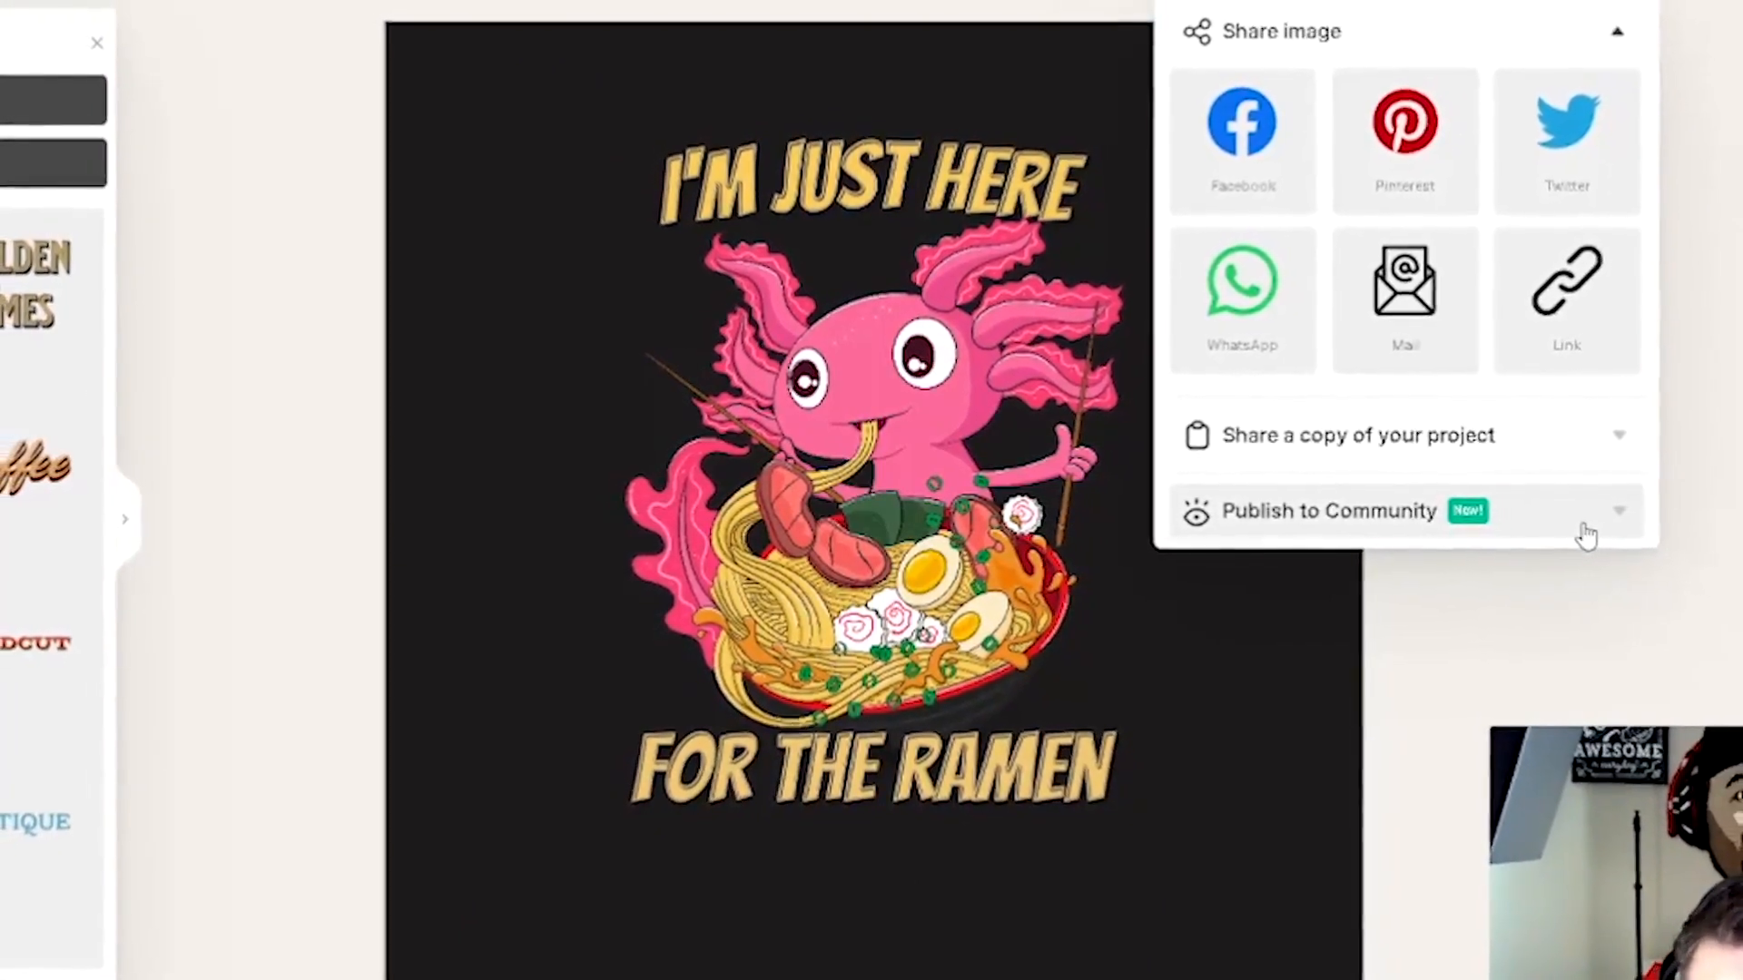
- Explore the share options for the ramen design, including Publish to Community
{"action": "left_click", "coordinate": [1563, 523]}
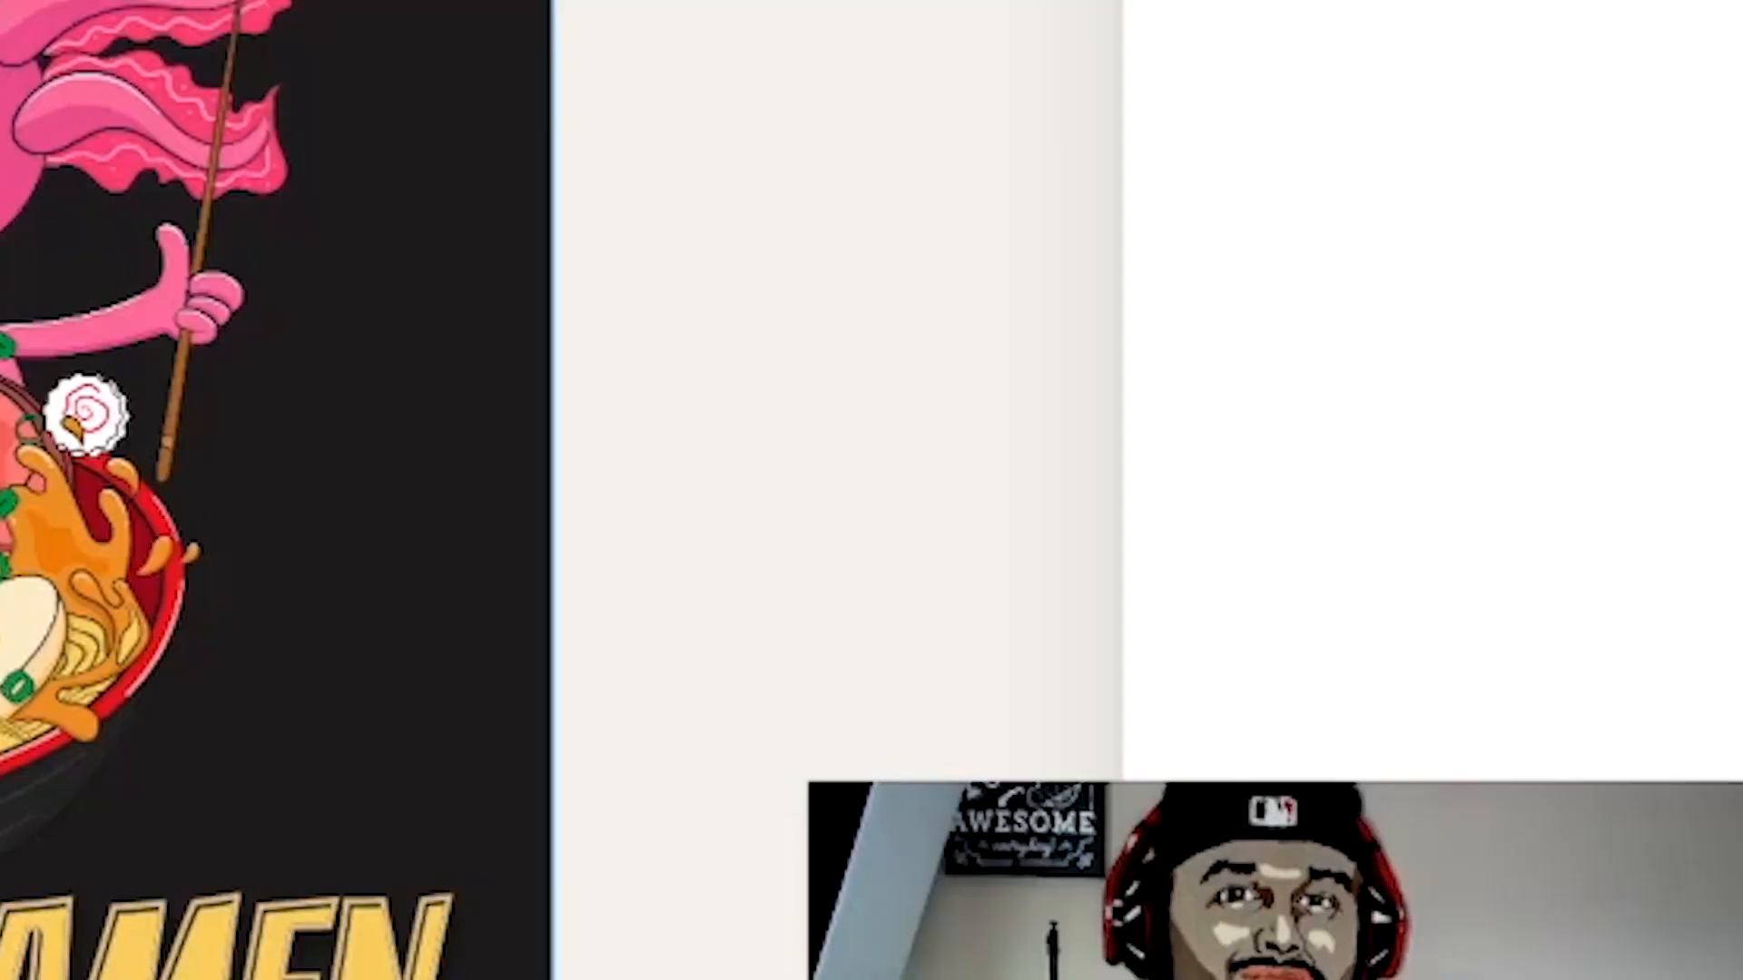
{"action": "left_click", "coordinate": [200, 953]}
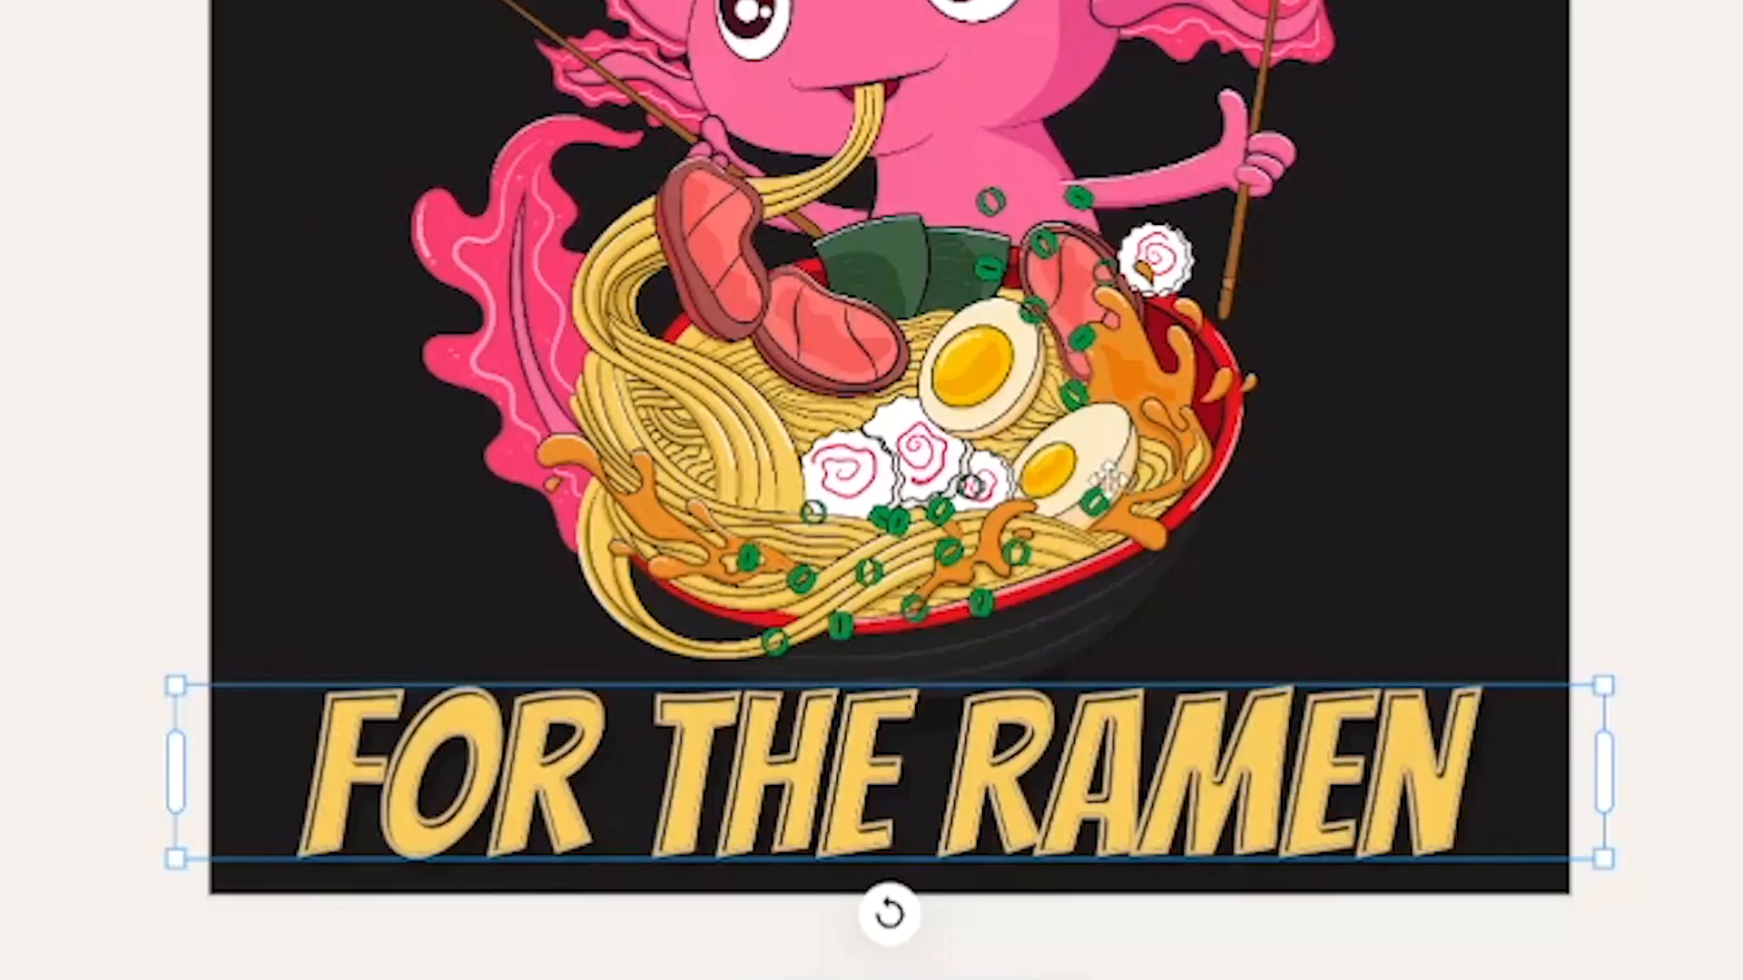
{"action": "left_click", "coordinate": [1656, 109]}
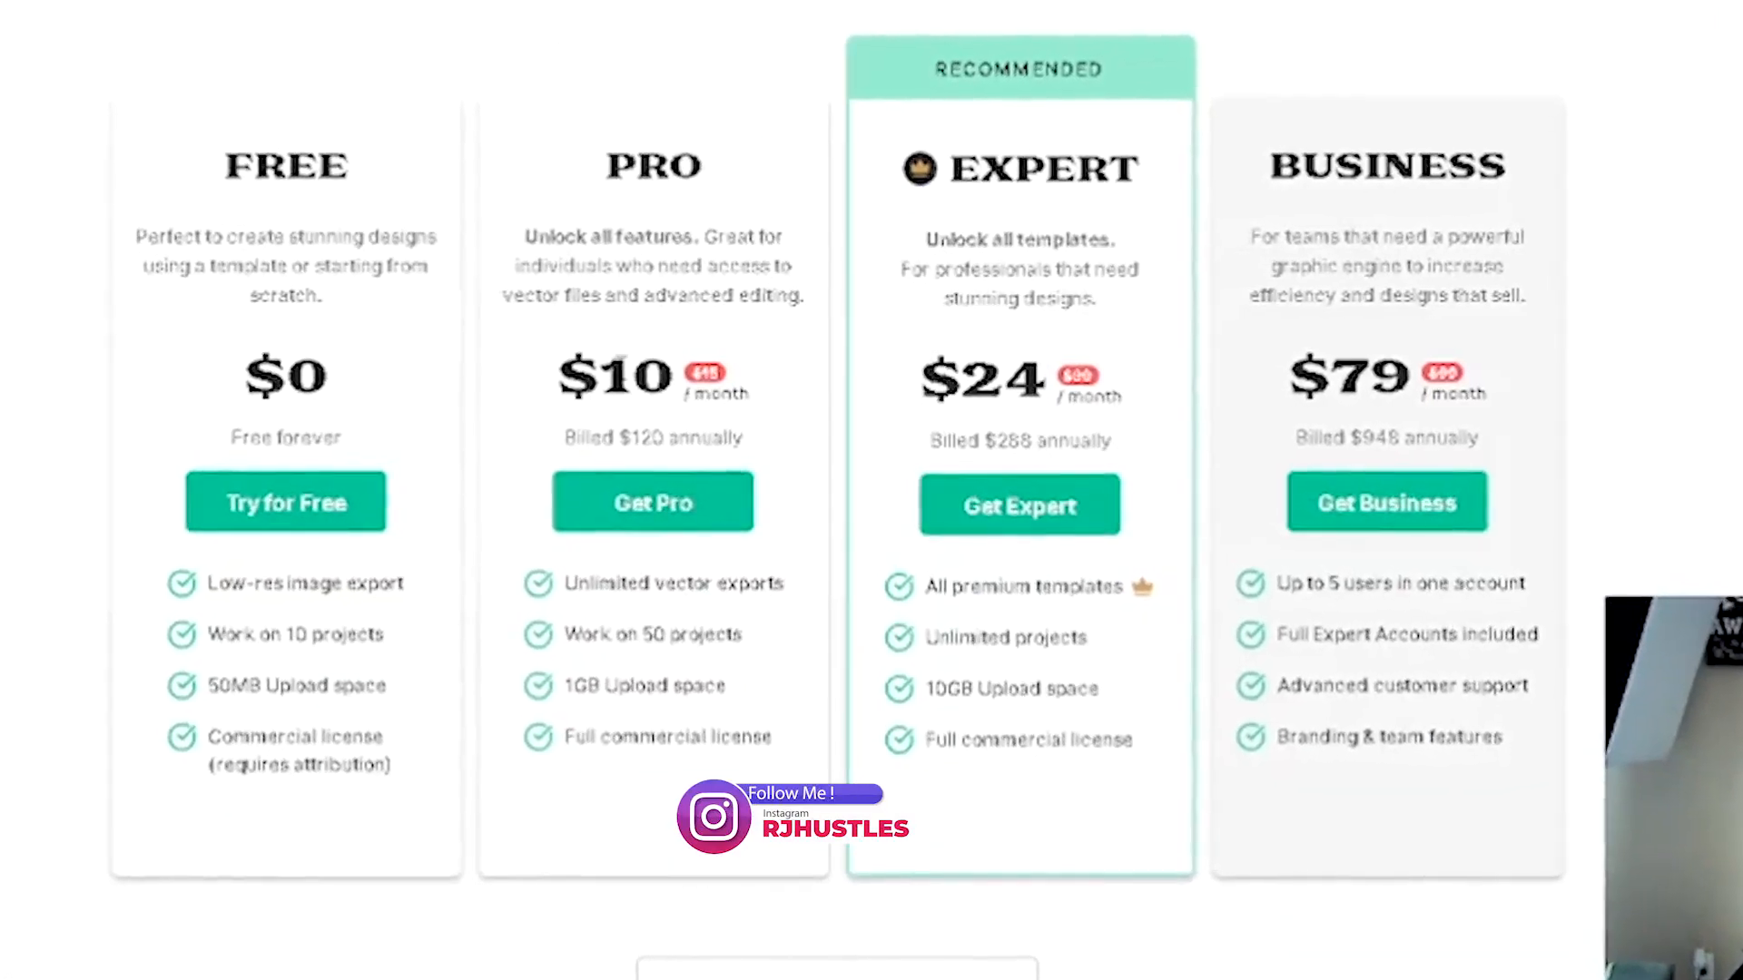
- Review the features listed for each pricing plan on the pricing page
{"action": "left_click_drag", "start_coordinate": [560, 590], "coordinate": [835, 615]}
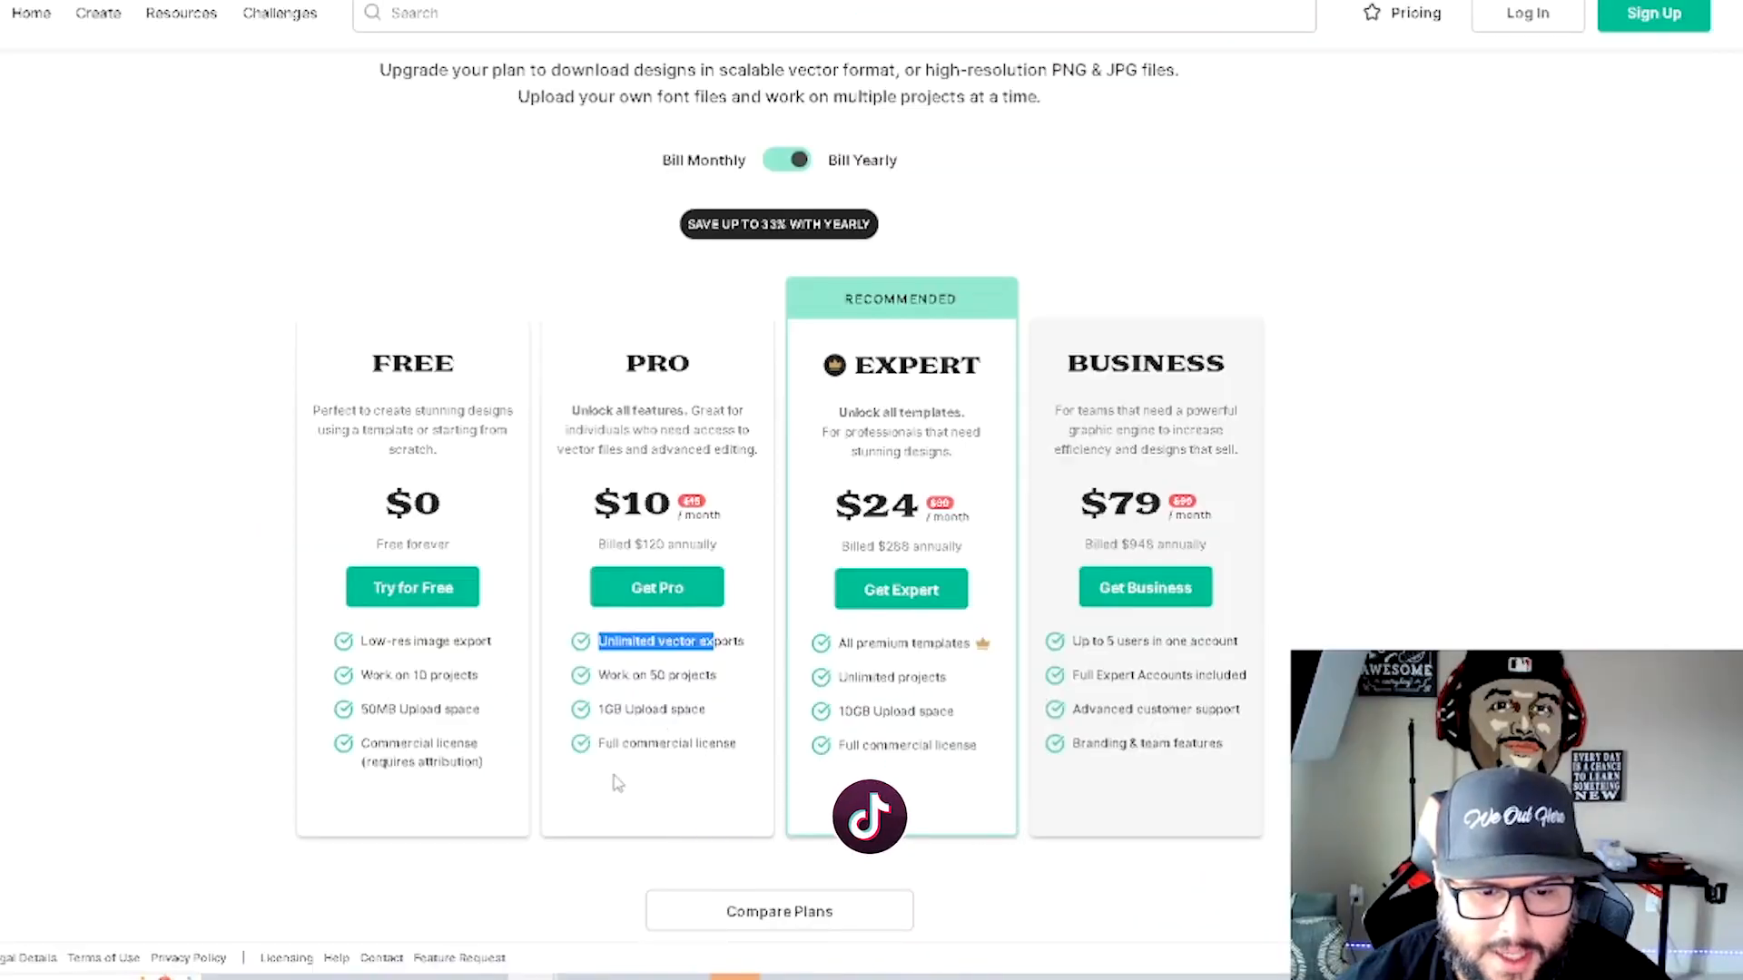
{"action": "left_click_drag", "start_coordinate": [585, 750], "coordinate": [636, 744]}
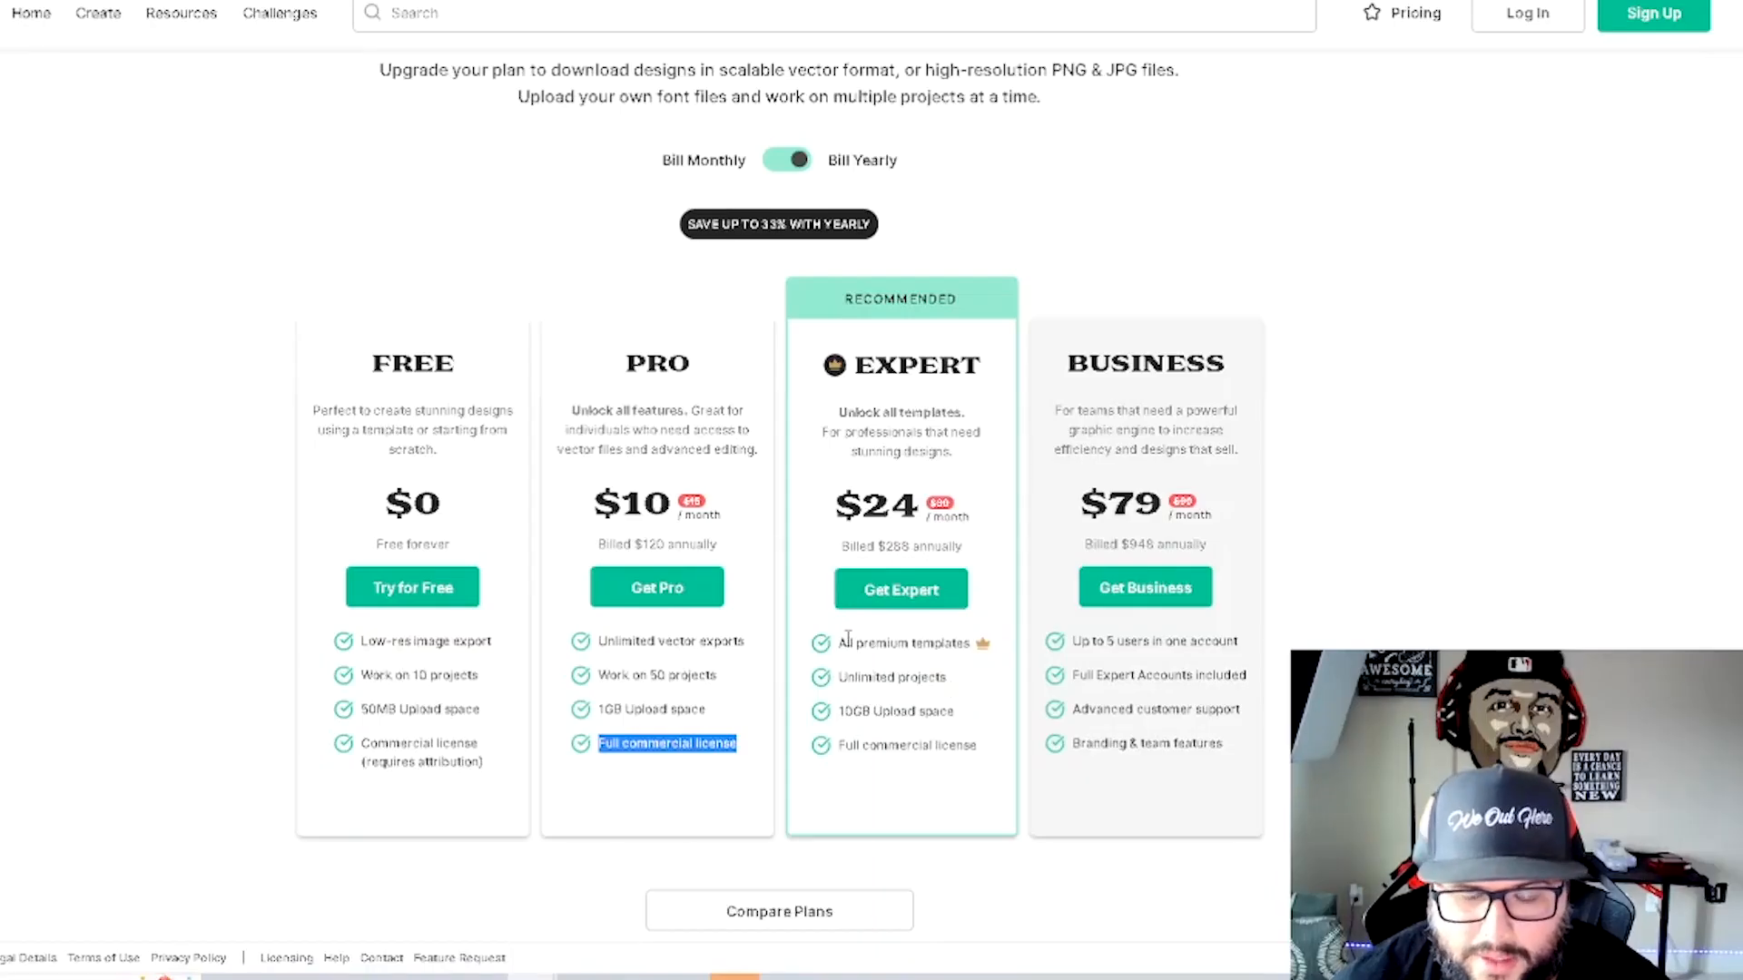
{"action": "left_click_drag", "start_coordinate": [984, 759], "coordinate": [830, 592]}
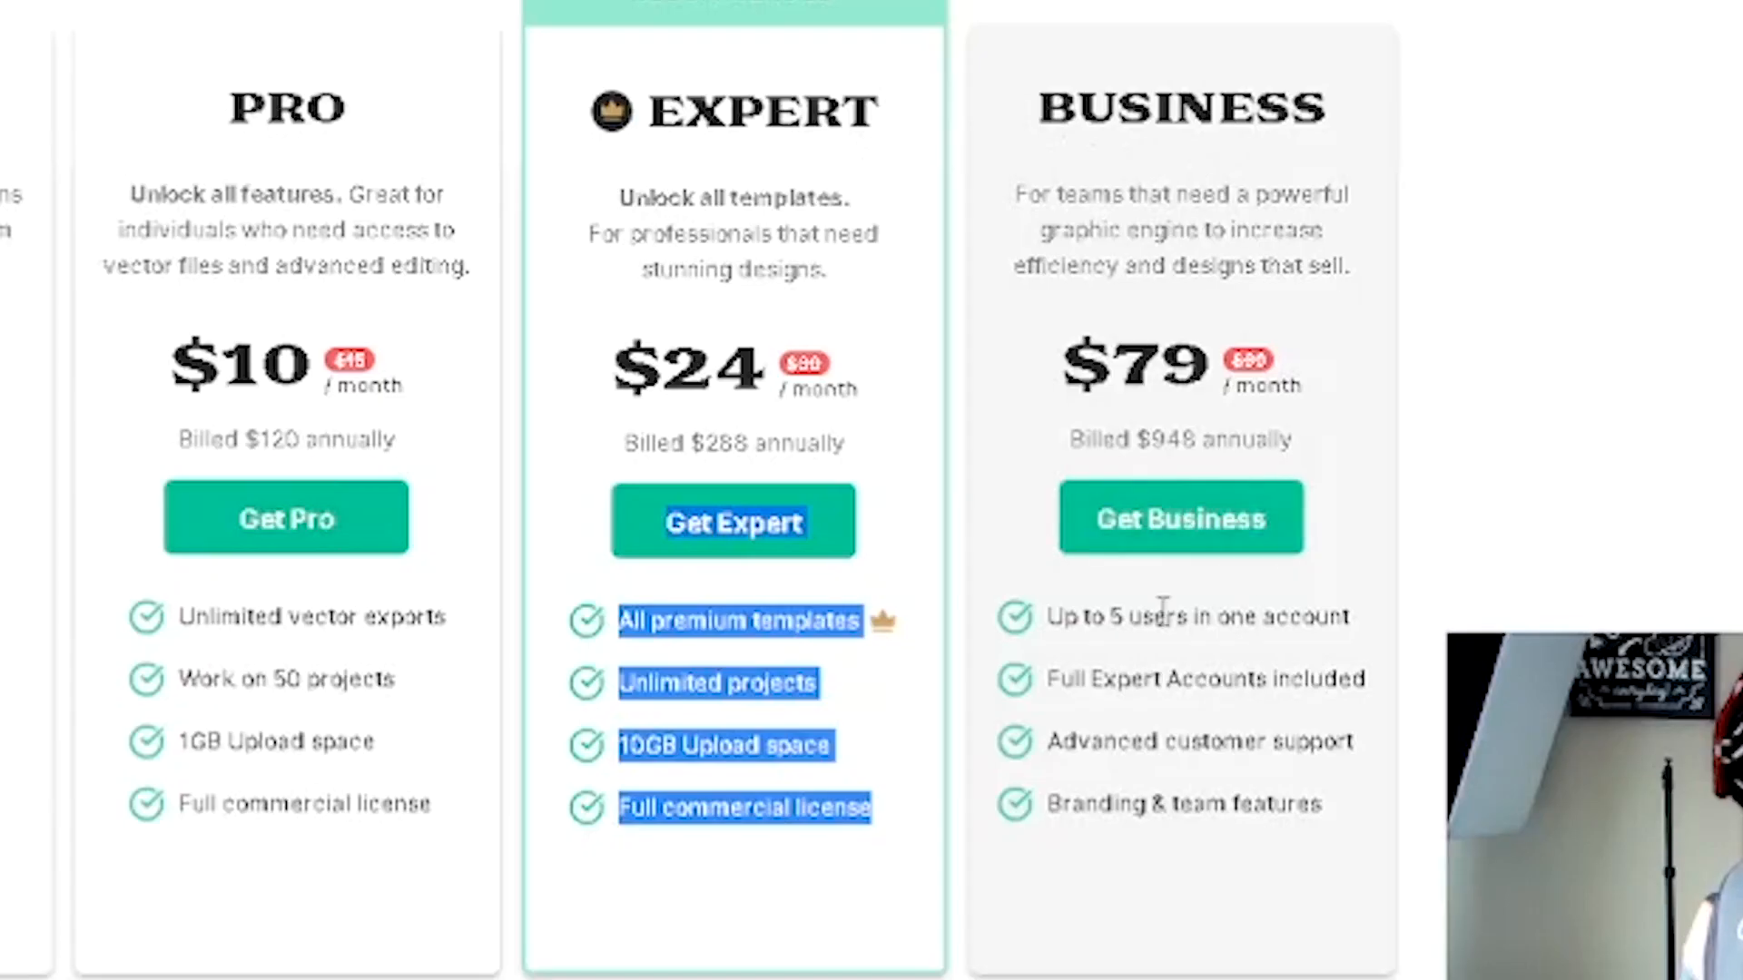
{"action": "left_click_drag", "start_coordinate": [1328, 818], "coordinate": [1049, 617]}
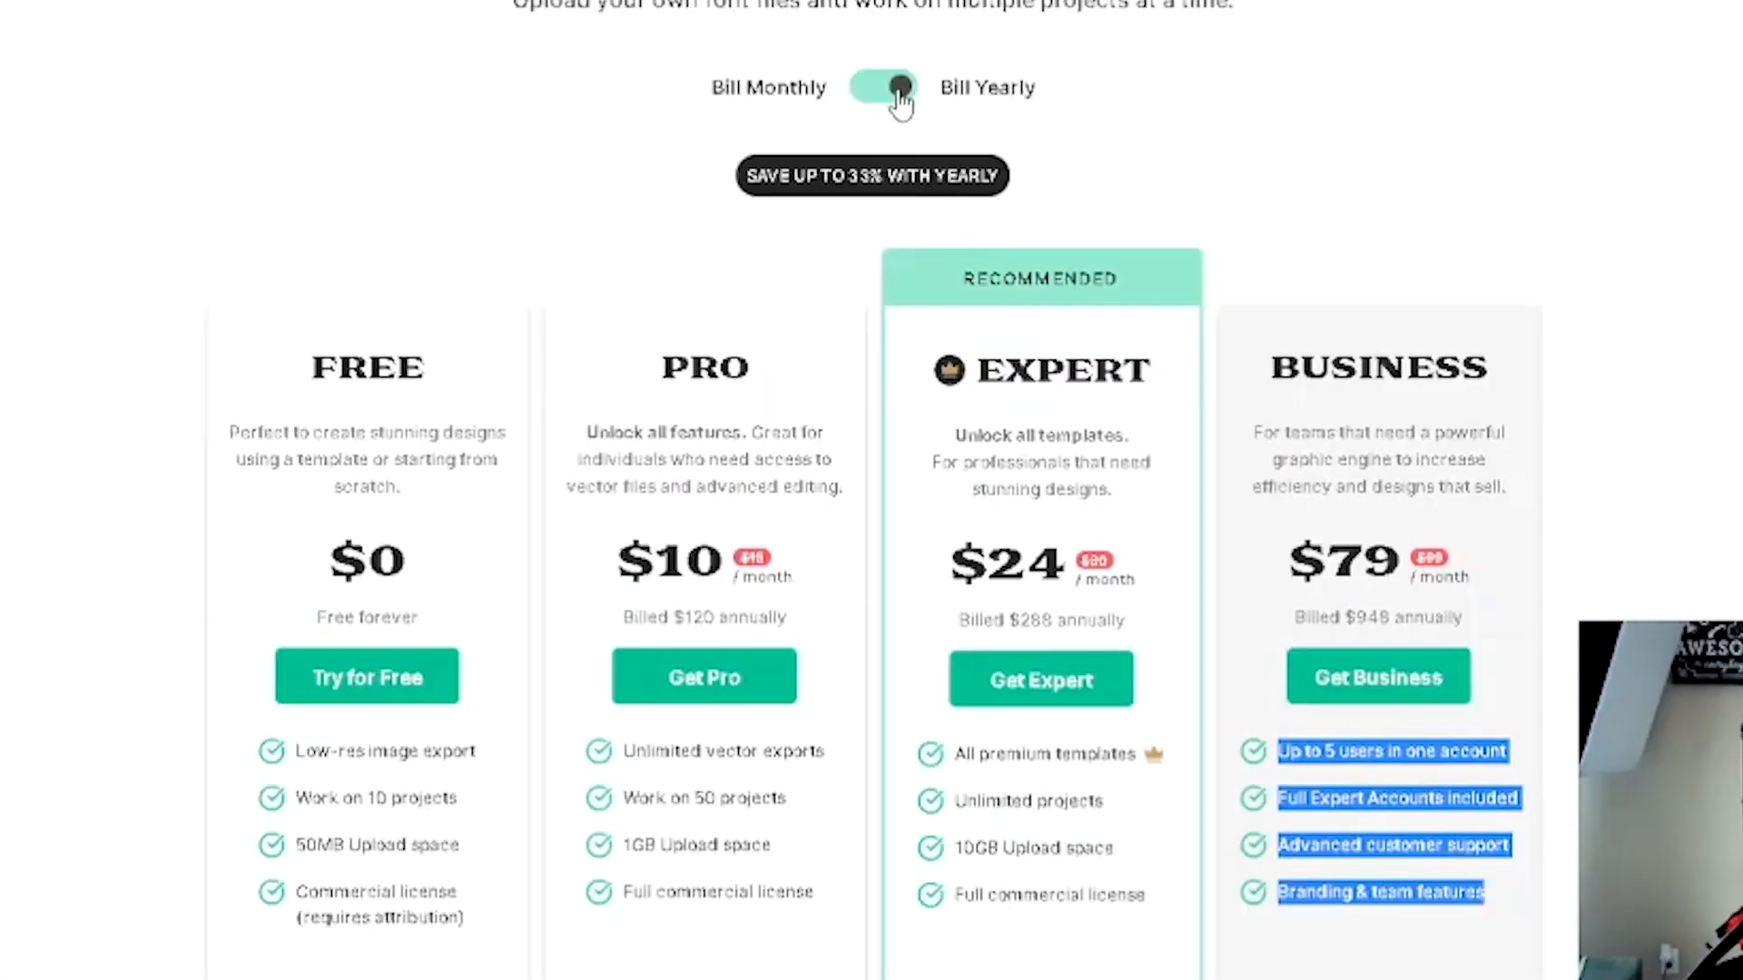
- Compare plan prices by switching between monthly and yearly billing
{"action": "left_click", "coordinate": [898, 94]}
{"action": "scroll", "coordinate": [872, 490], "scroll_direction": "down", "scroll_amount": 2}
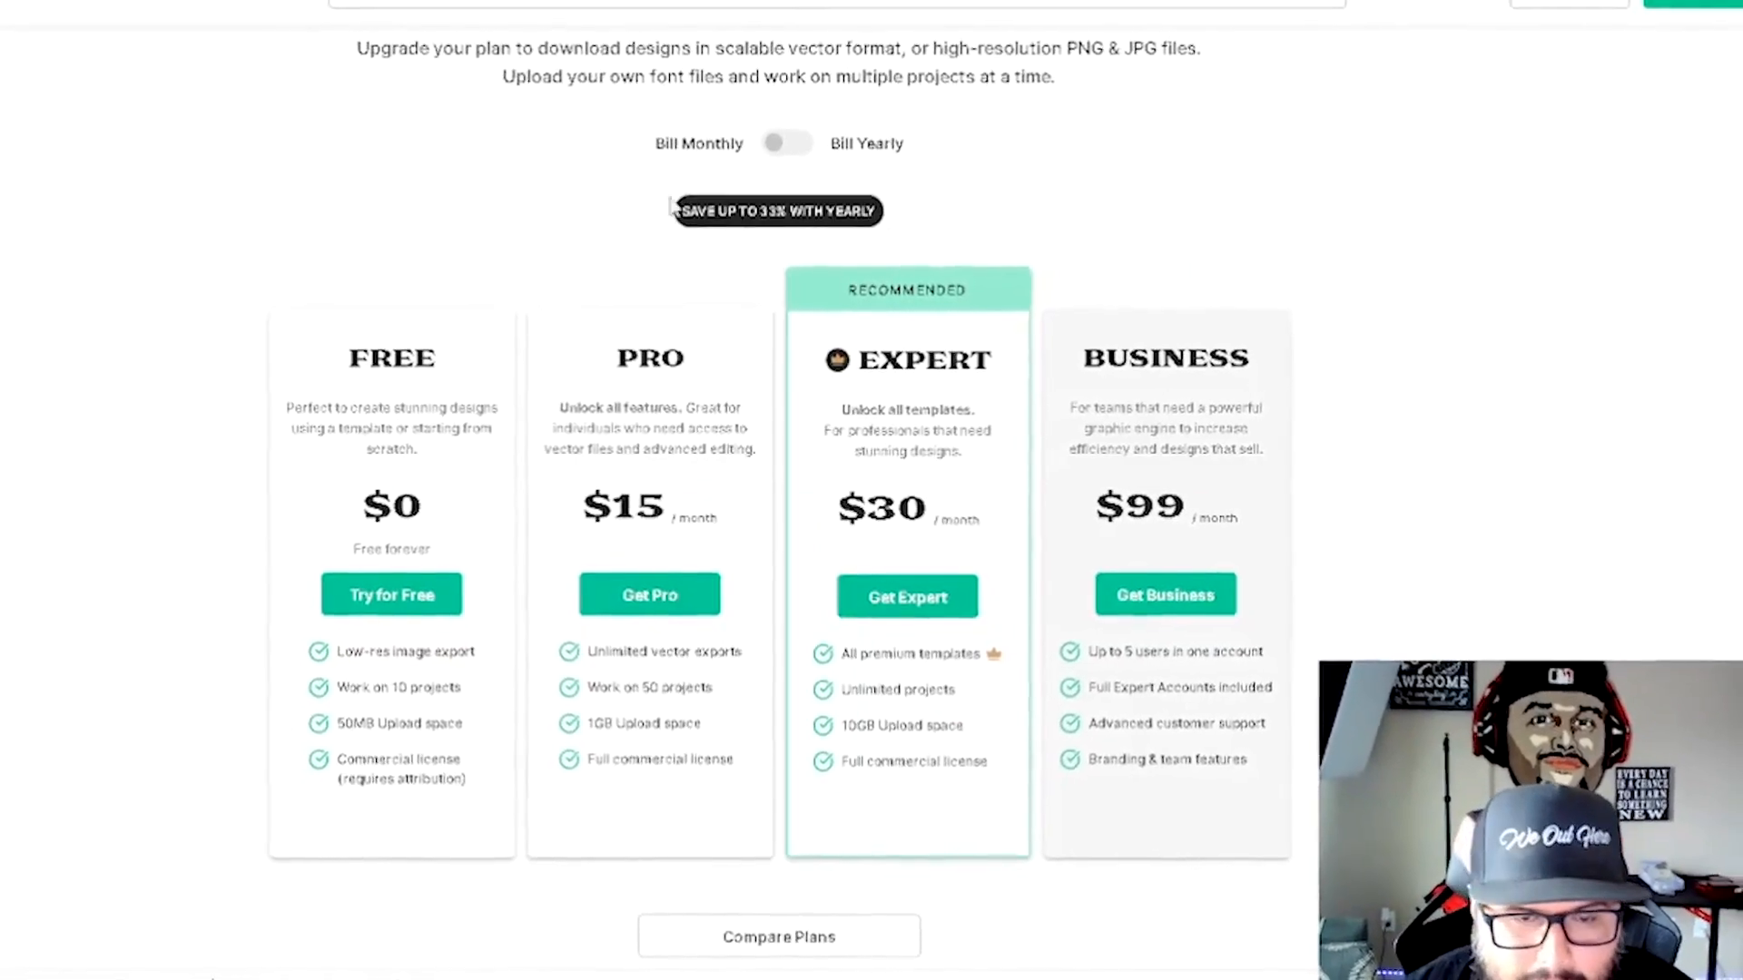
{"action": "left_click_drag", "start_coordinate": [760, 162], "coordinate": [789, 113]}
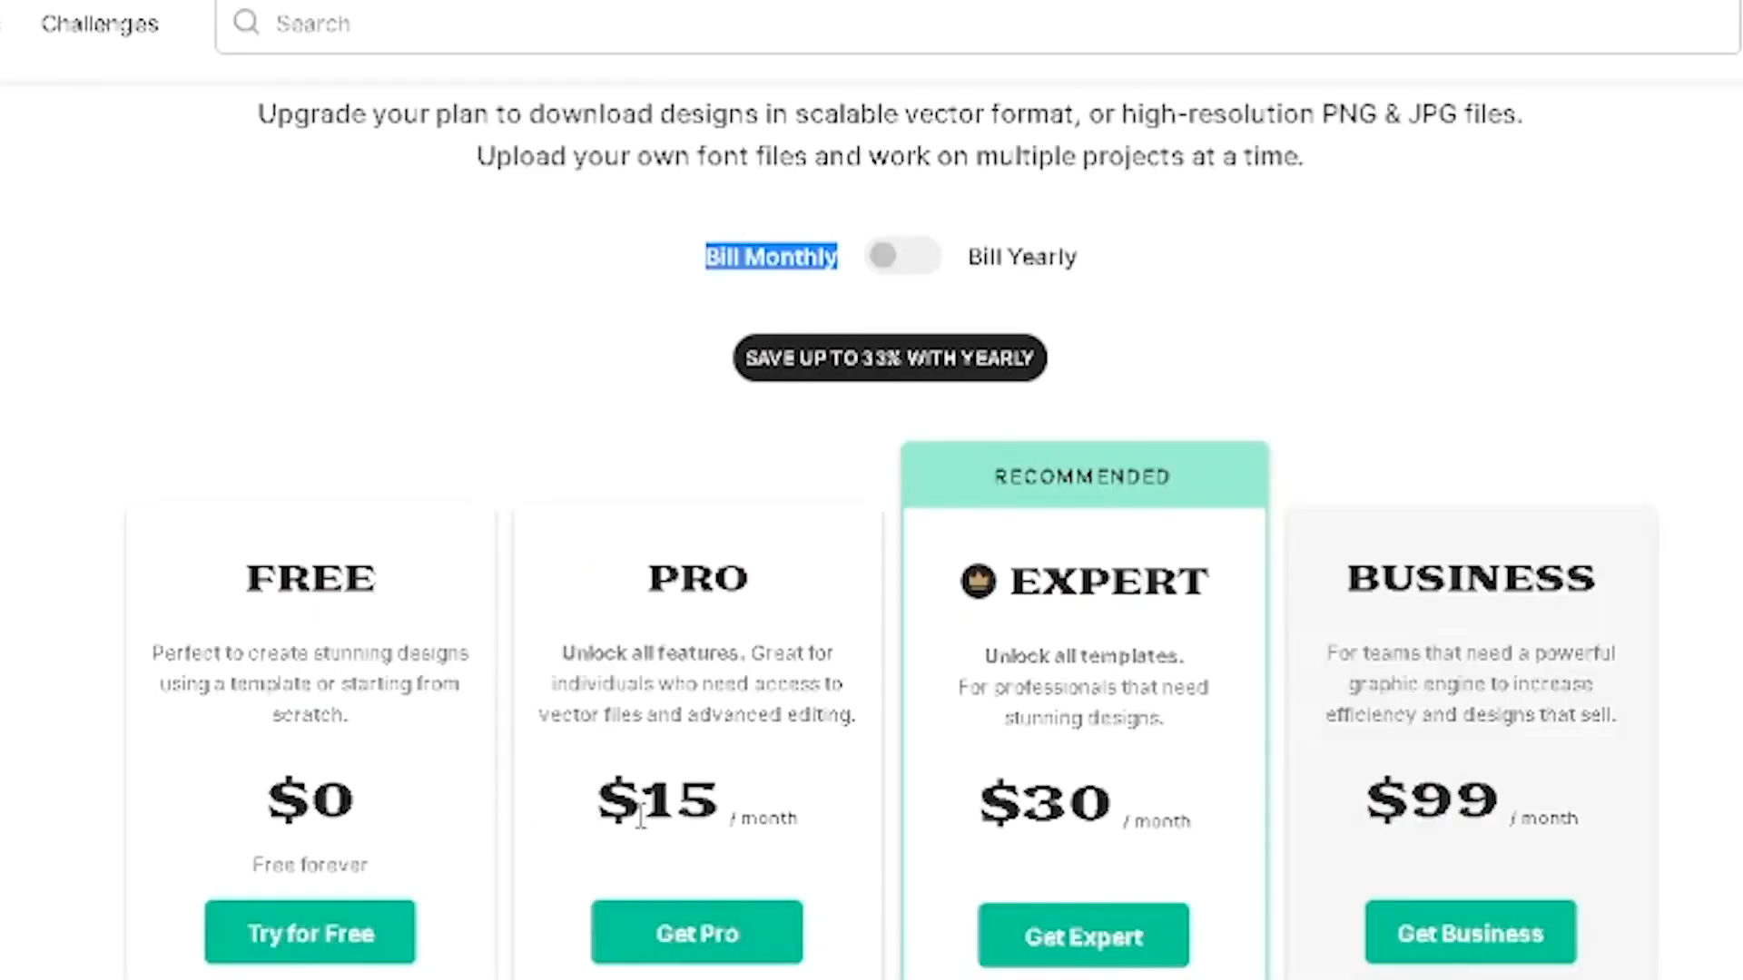
{"action": "left_click_drag", "start_coordinate": [640, 817], "coordinate": [714, 817]}
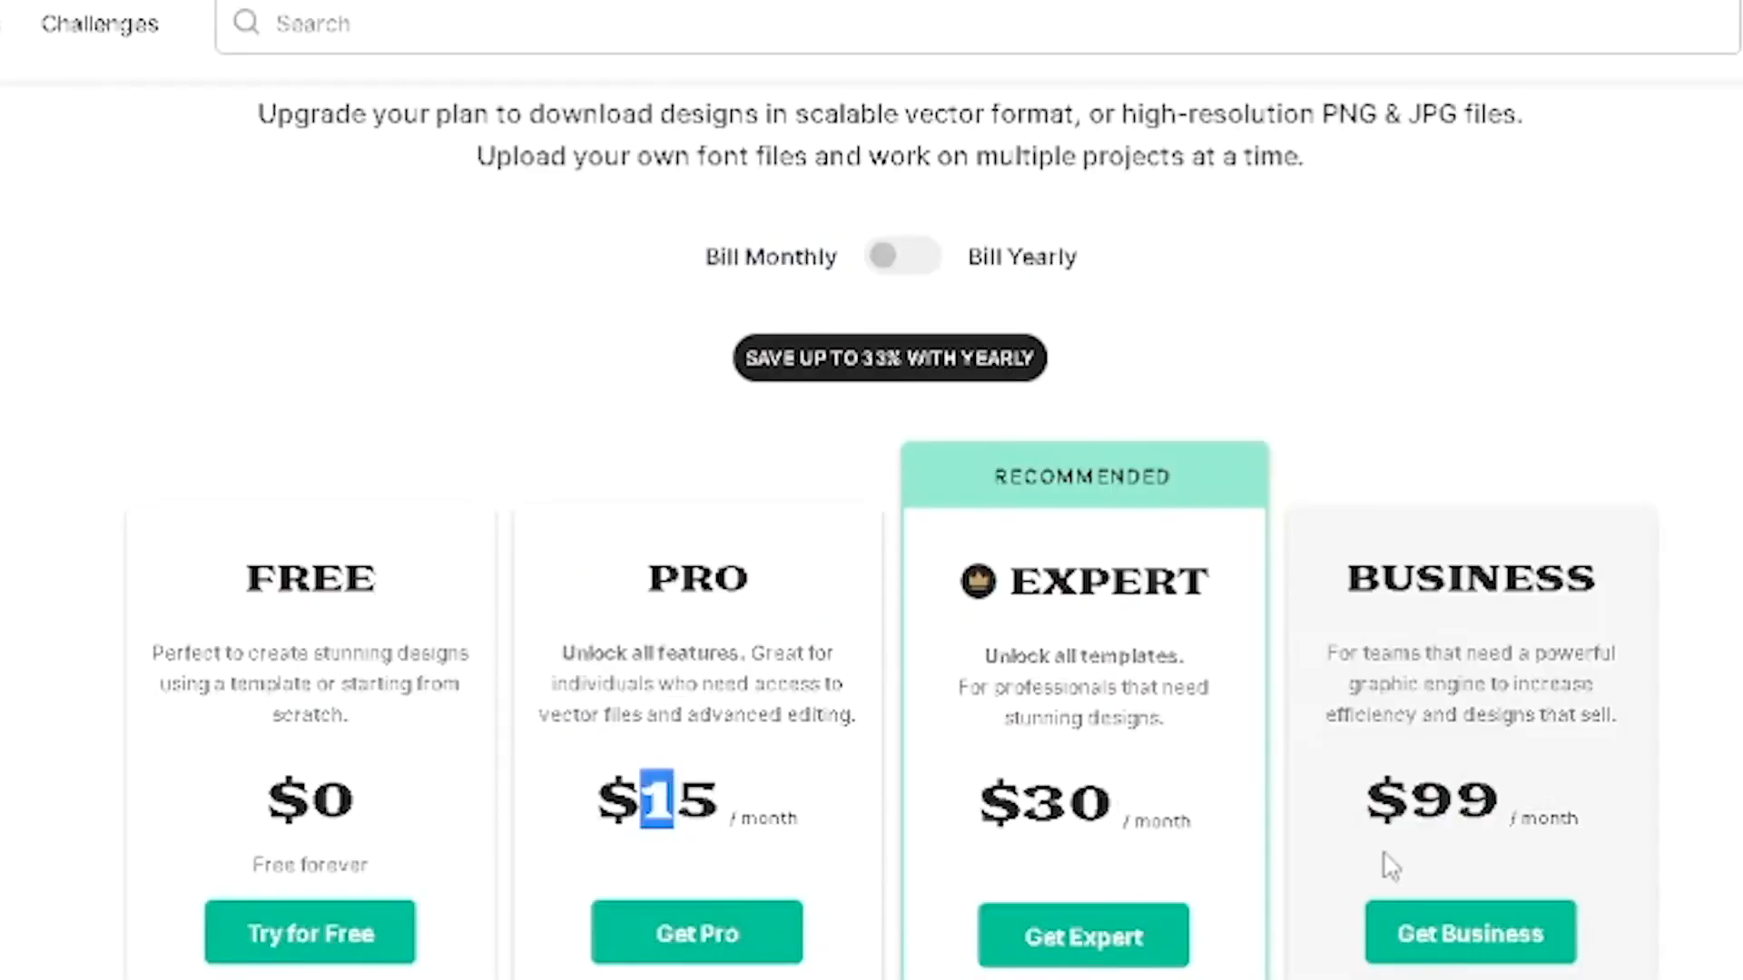
{"action": "left_click", "coordinate": [903, 256]}
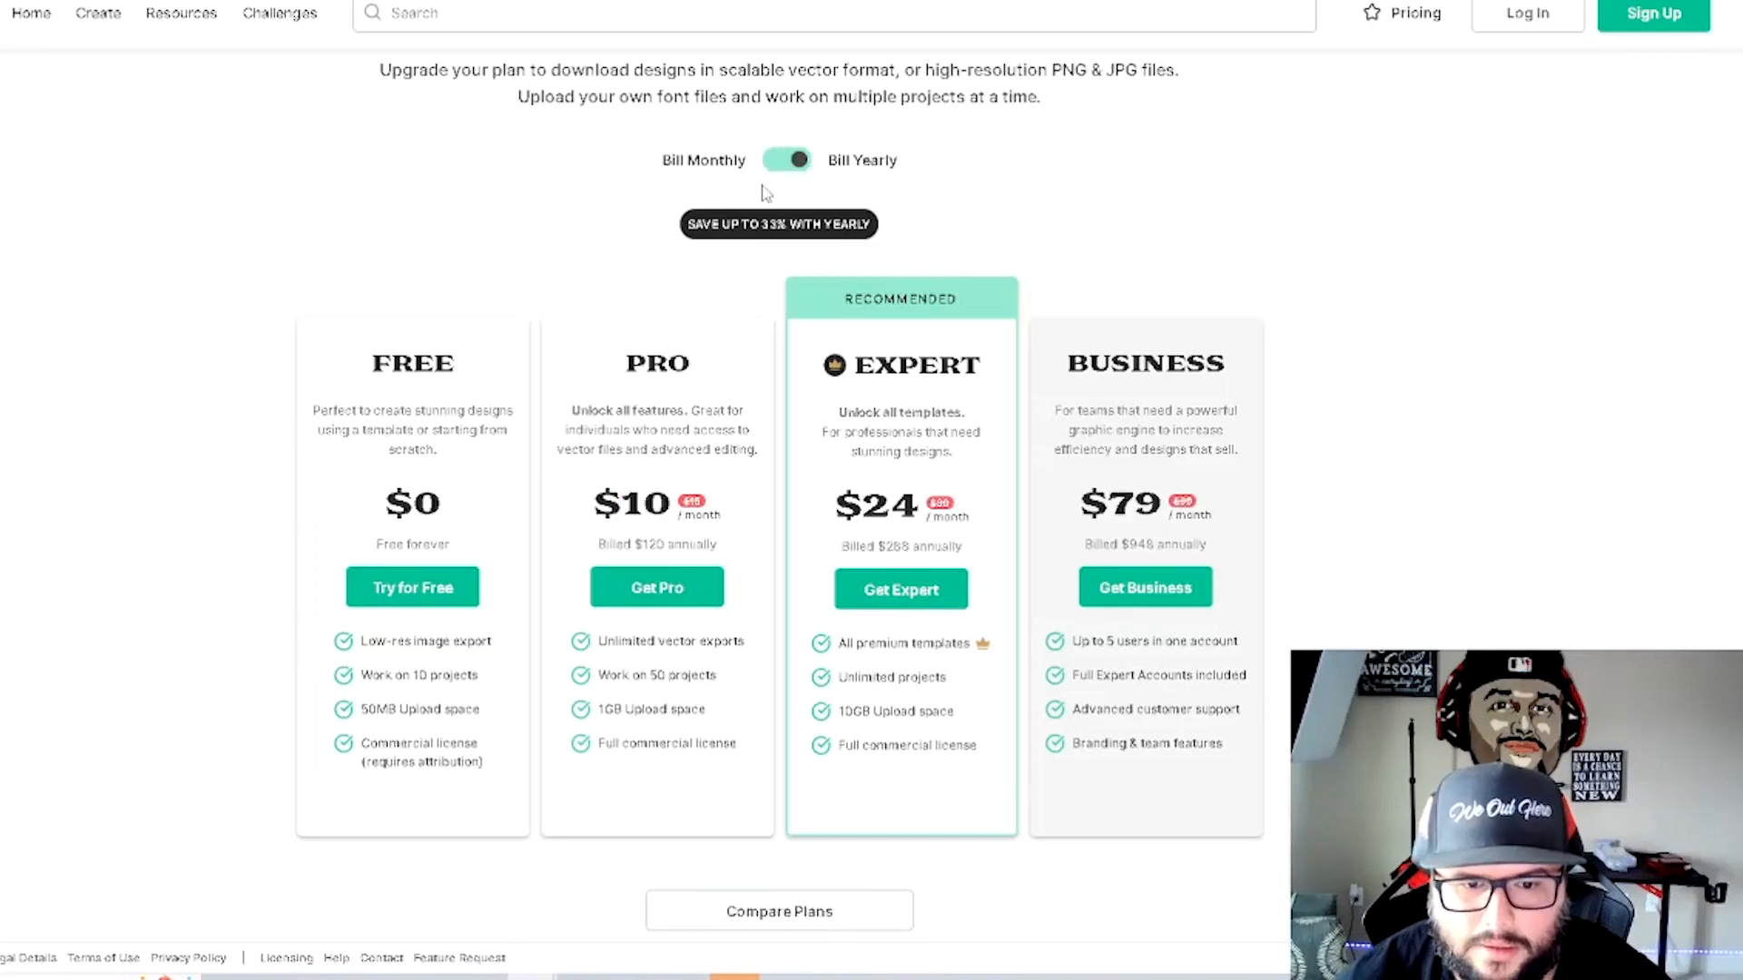
{"action": "left_click", "coordinate": [789, 164]}
{"action": "left_click", "coordinate": [795, 169]}
{"action": "left_click", "coordinate": [795, 169]}
{"action": "left_click", "coordinate": [795, 169]}
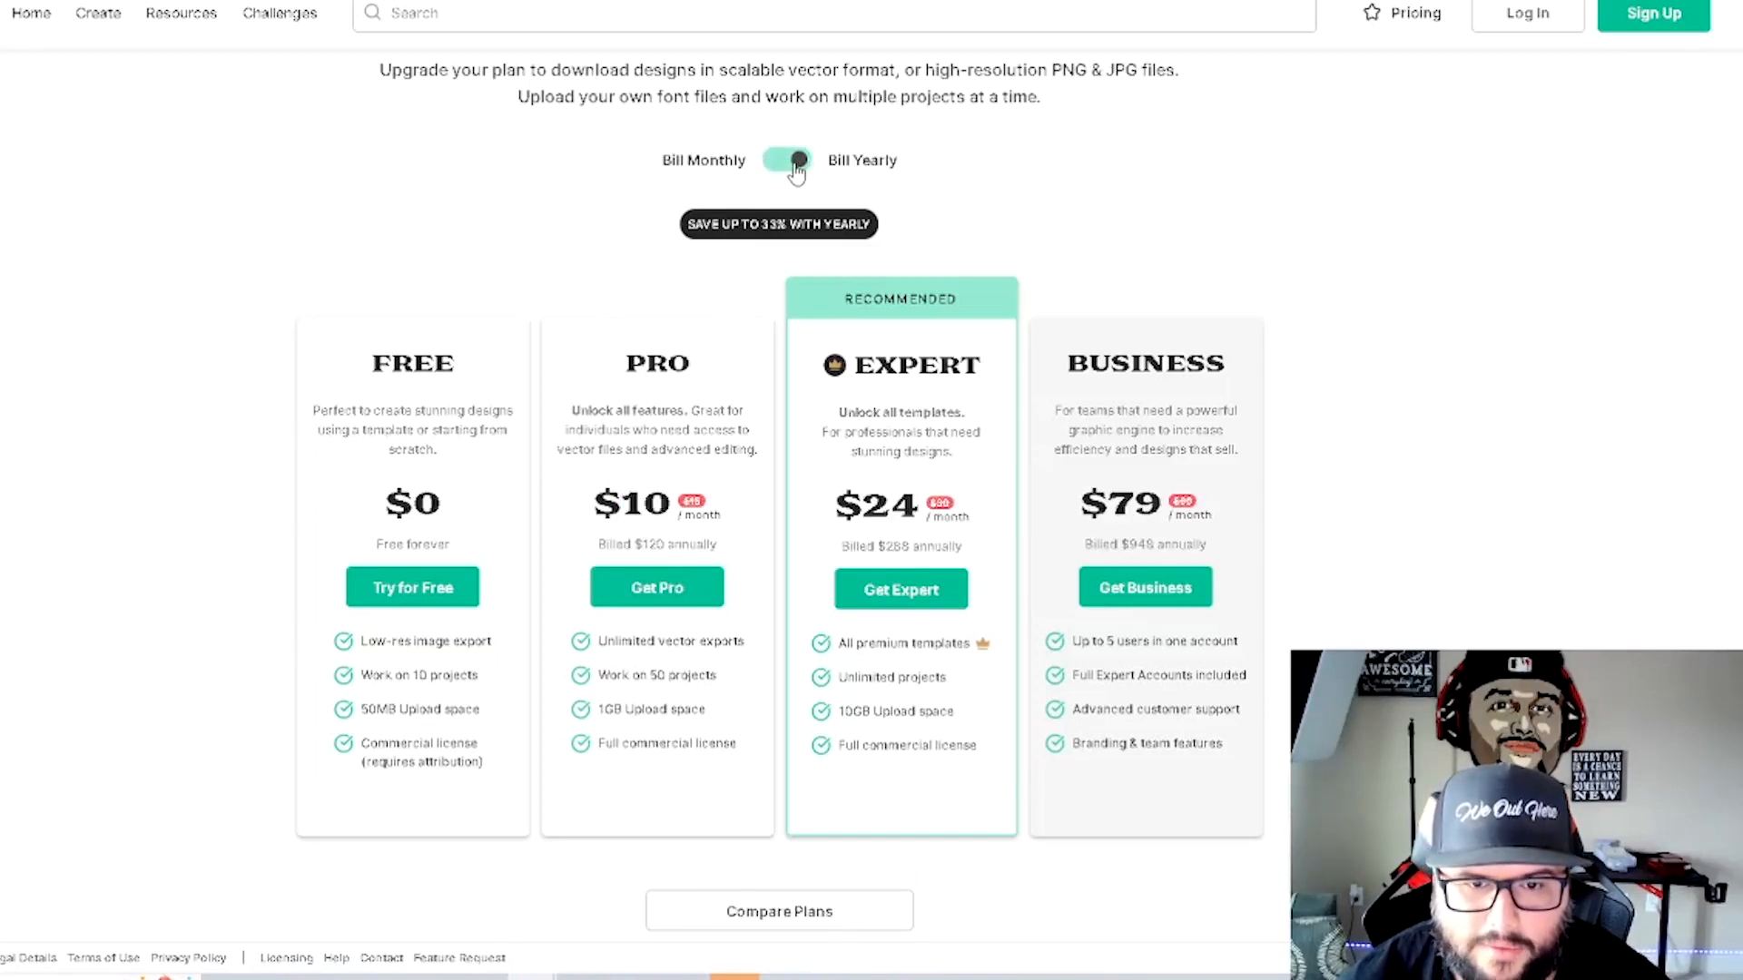
{"action": "left_click", "coordinate": [795, 169]}
- Browse the detailed feature comparison table for the pricing plans
{"action": "scroll", "coordinate": [986, 724], "scroll_direction": "down", "scroll_amount": 2}
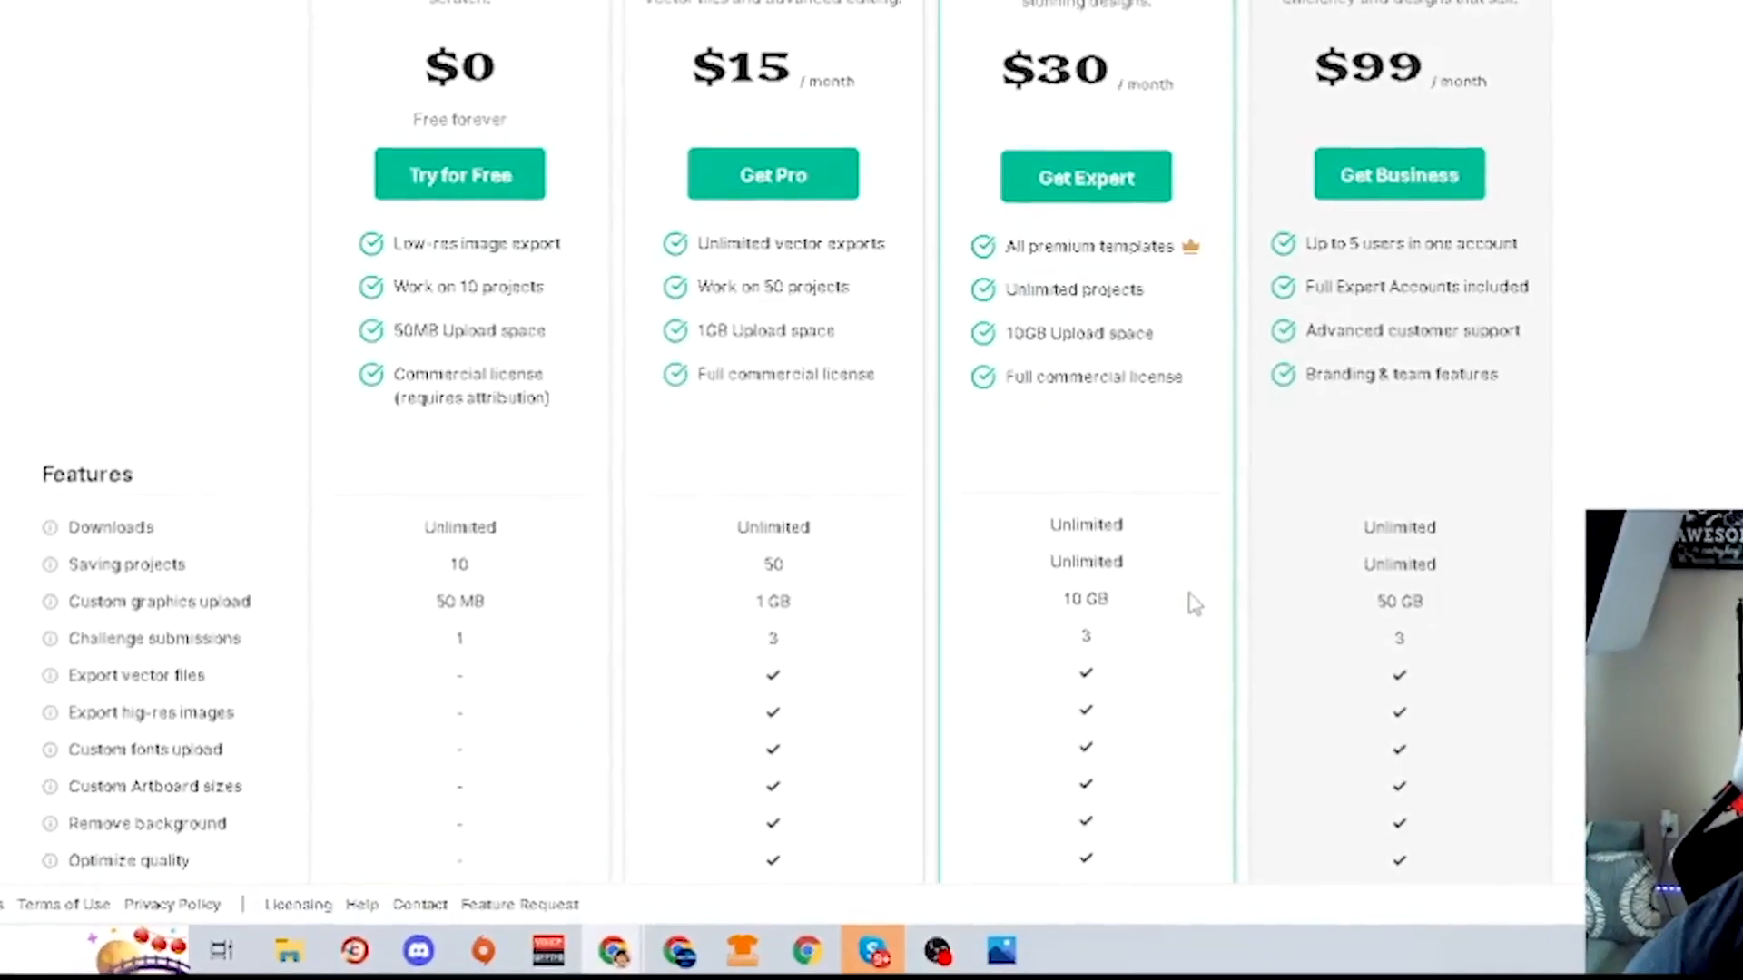
{"action": "scroll", "coordinate": [1198, 608], "scroll_direction": "down", "scroll_amount": 5}
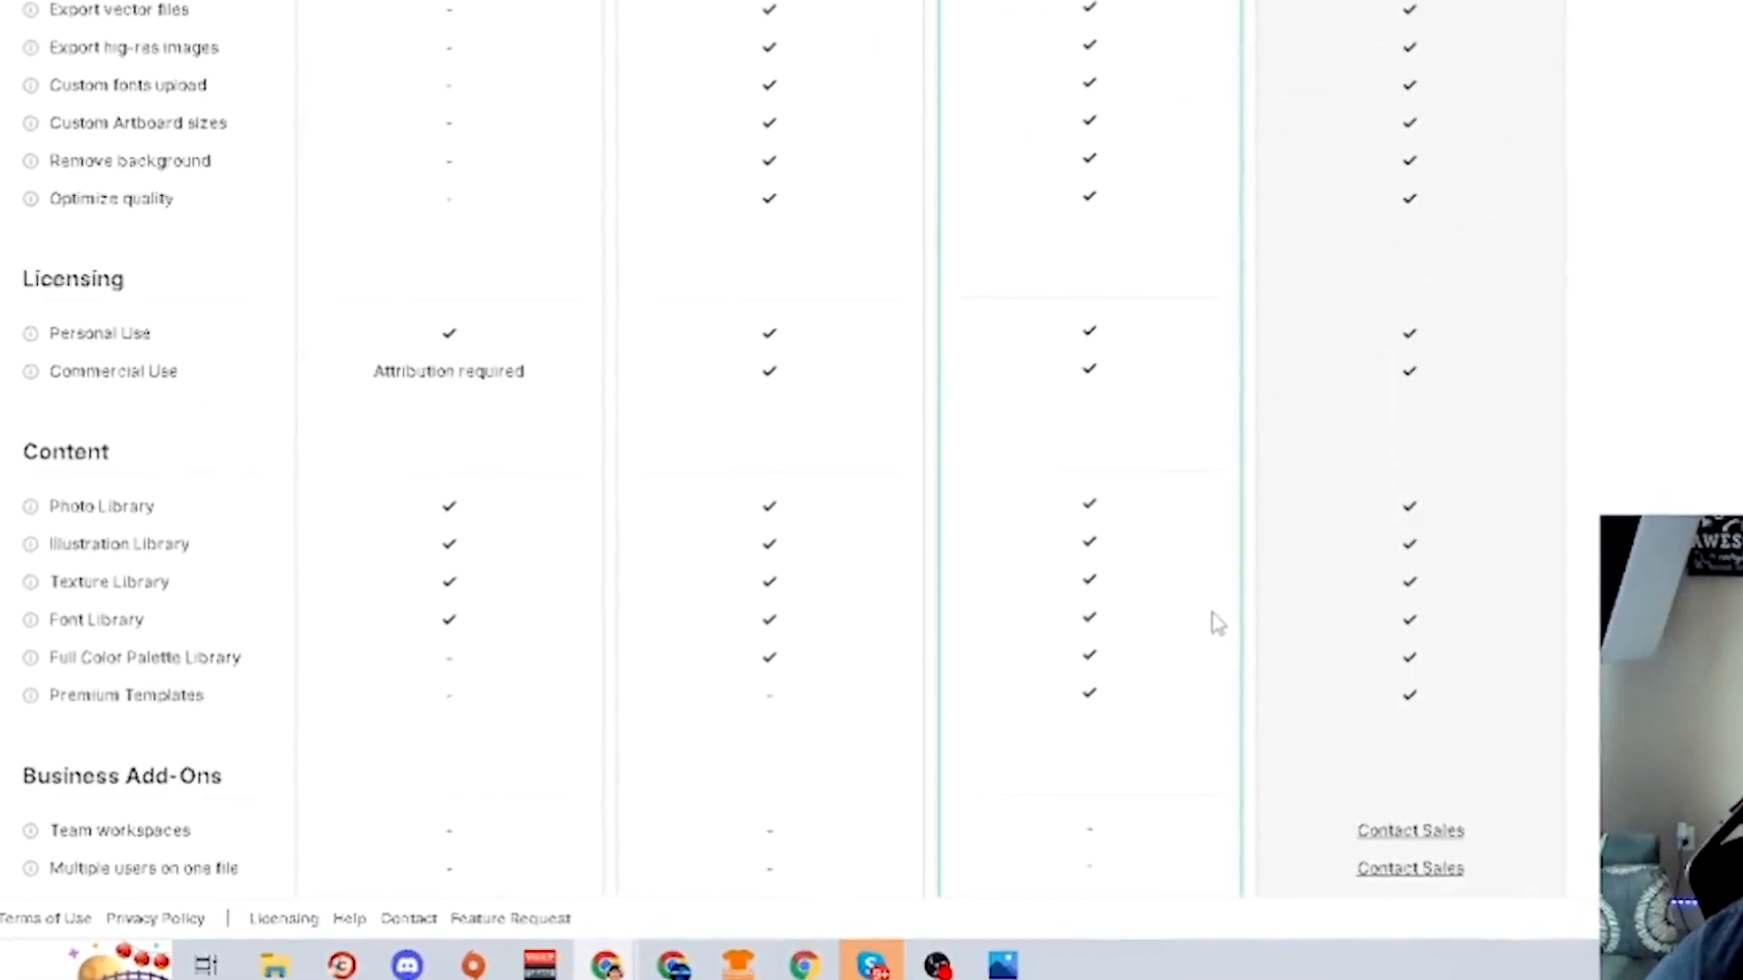
{"action": "scroll", "coordinate": [1167, 926], "scroll_direction": "up", "scroll_amount": 5}
{"action": "scroll", "coordinate": [1004, 826], "scroll_direction": "down", "scroll_amount": 7}
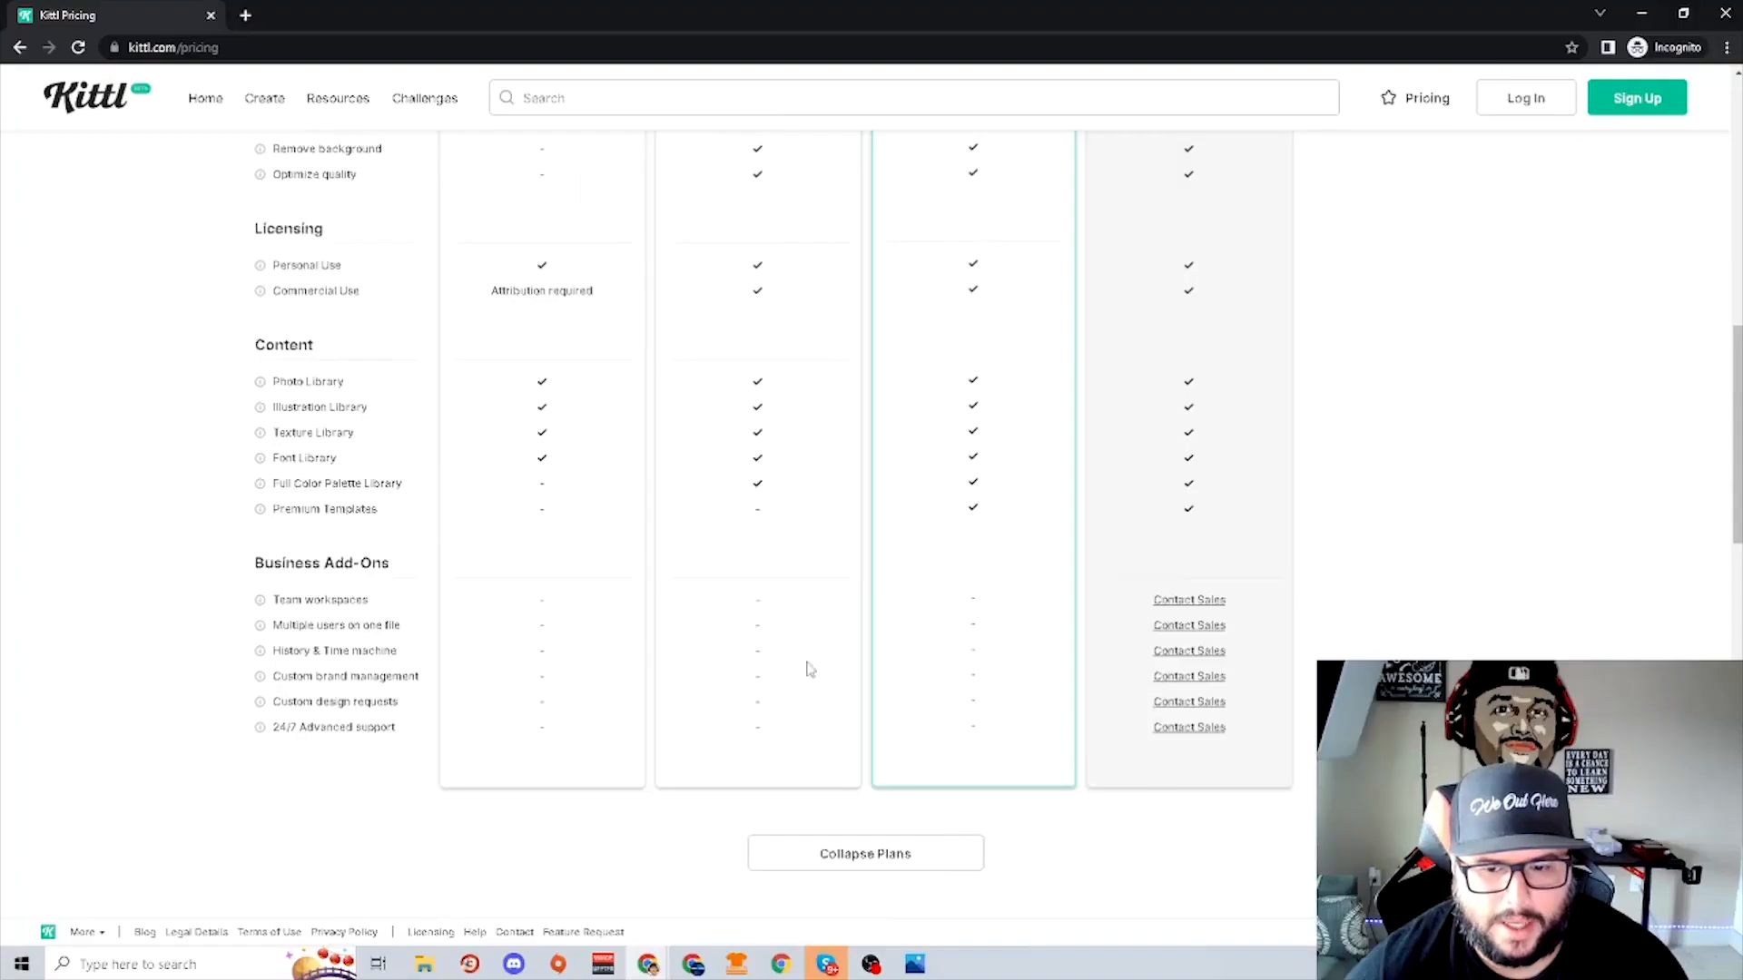
{"action": "scroll", "coordinate": [338, 177], "scroll_direction": "up", "scroll_amount": 2}
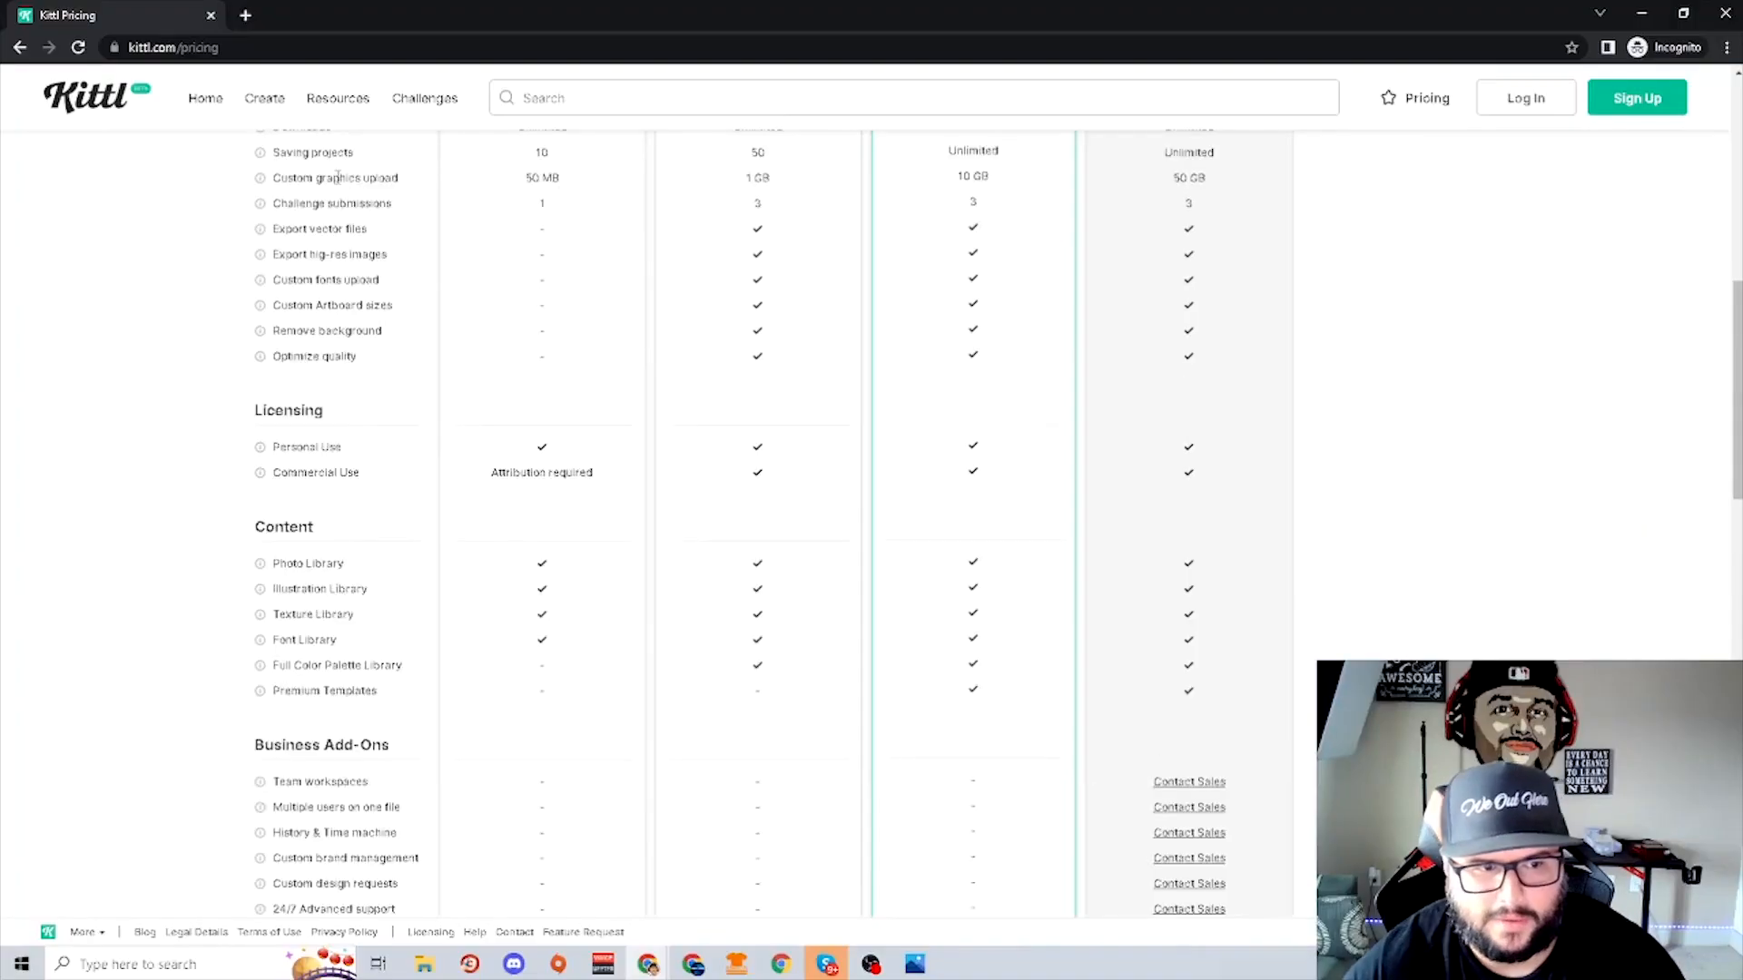
{"action": "scroll", "coordinate": [308, 726], "scroll_direction": "down", "scroll_amount": 2}
{"action": "scroll", "coordinate": [653, 769], "scroll_direction": "up", "scroll_amount": 7}
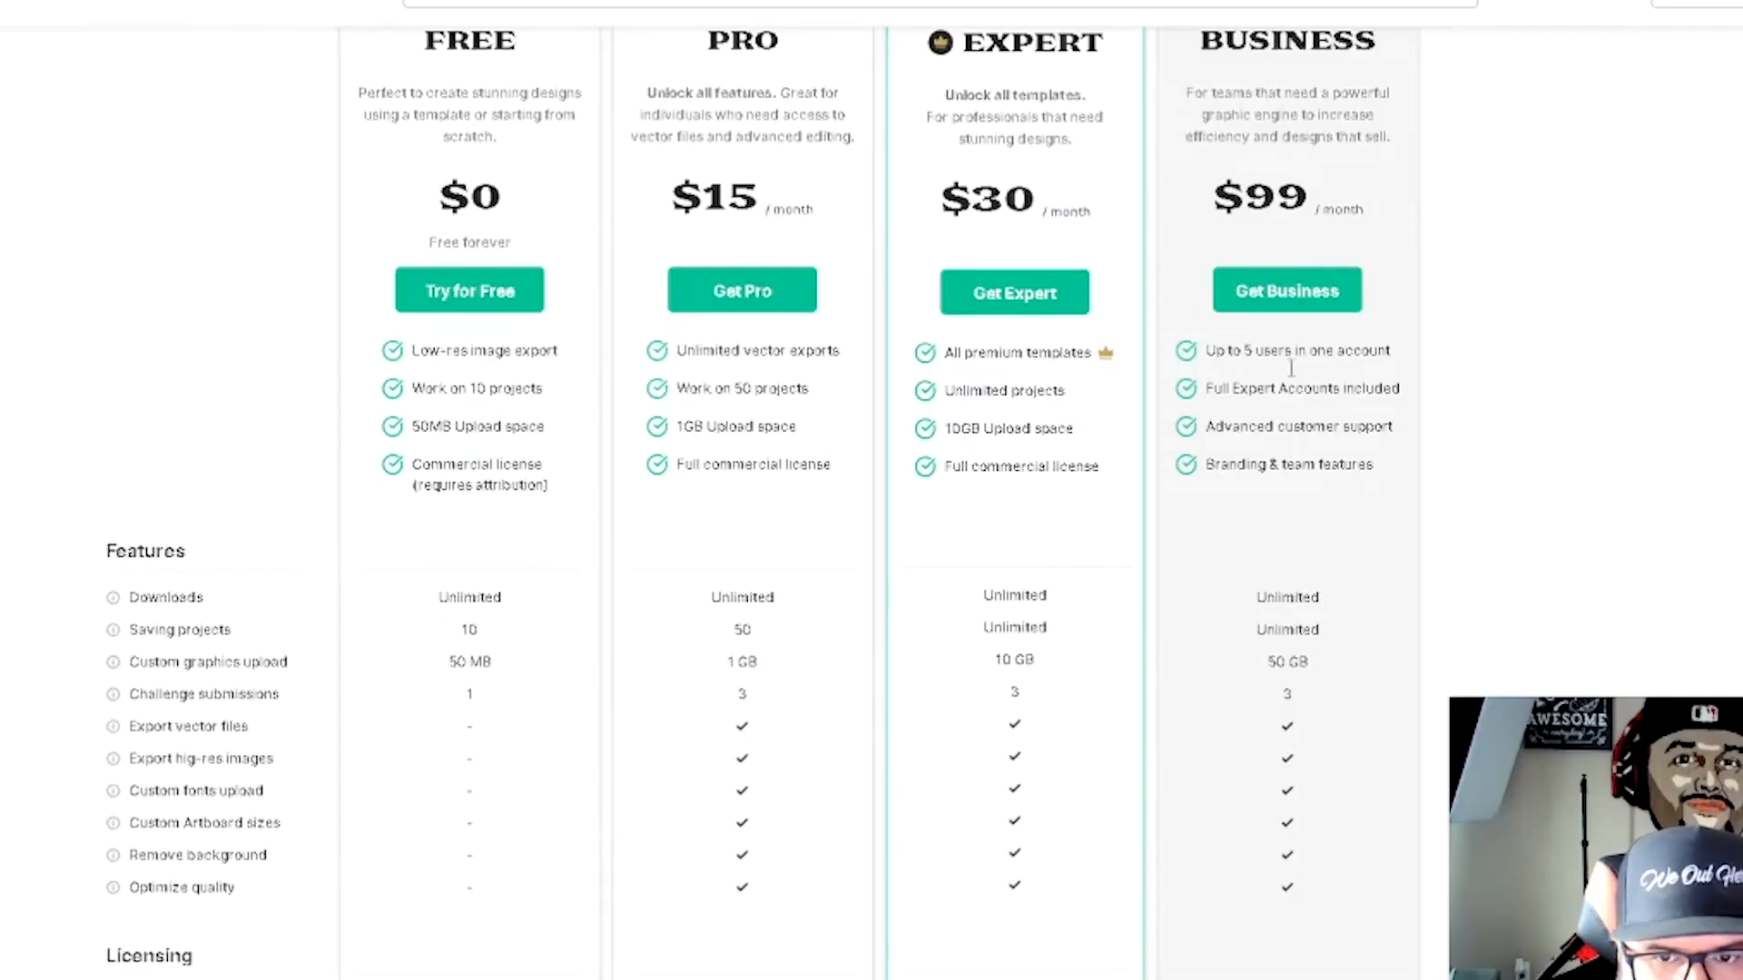
{"action": "scroll", "coordinate": [1331, 726], "scroll_direction": "down", "scroll_amount": 9}
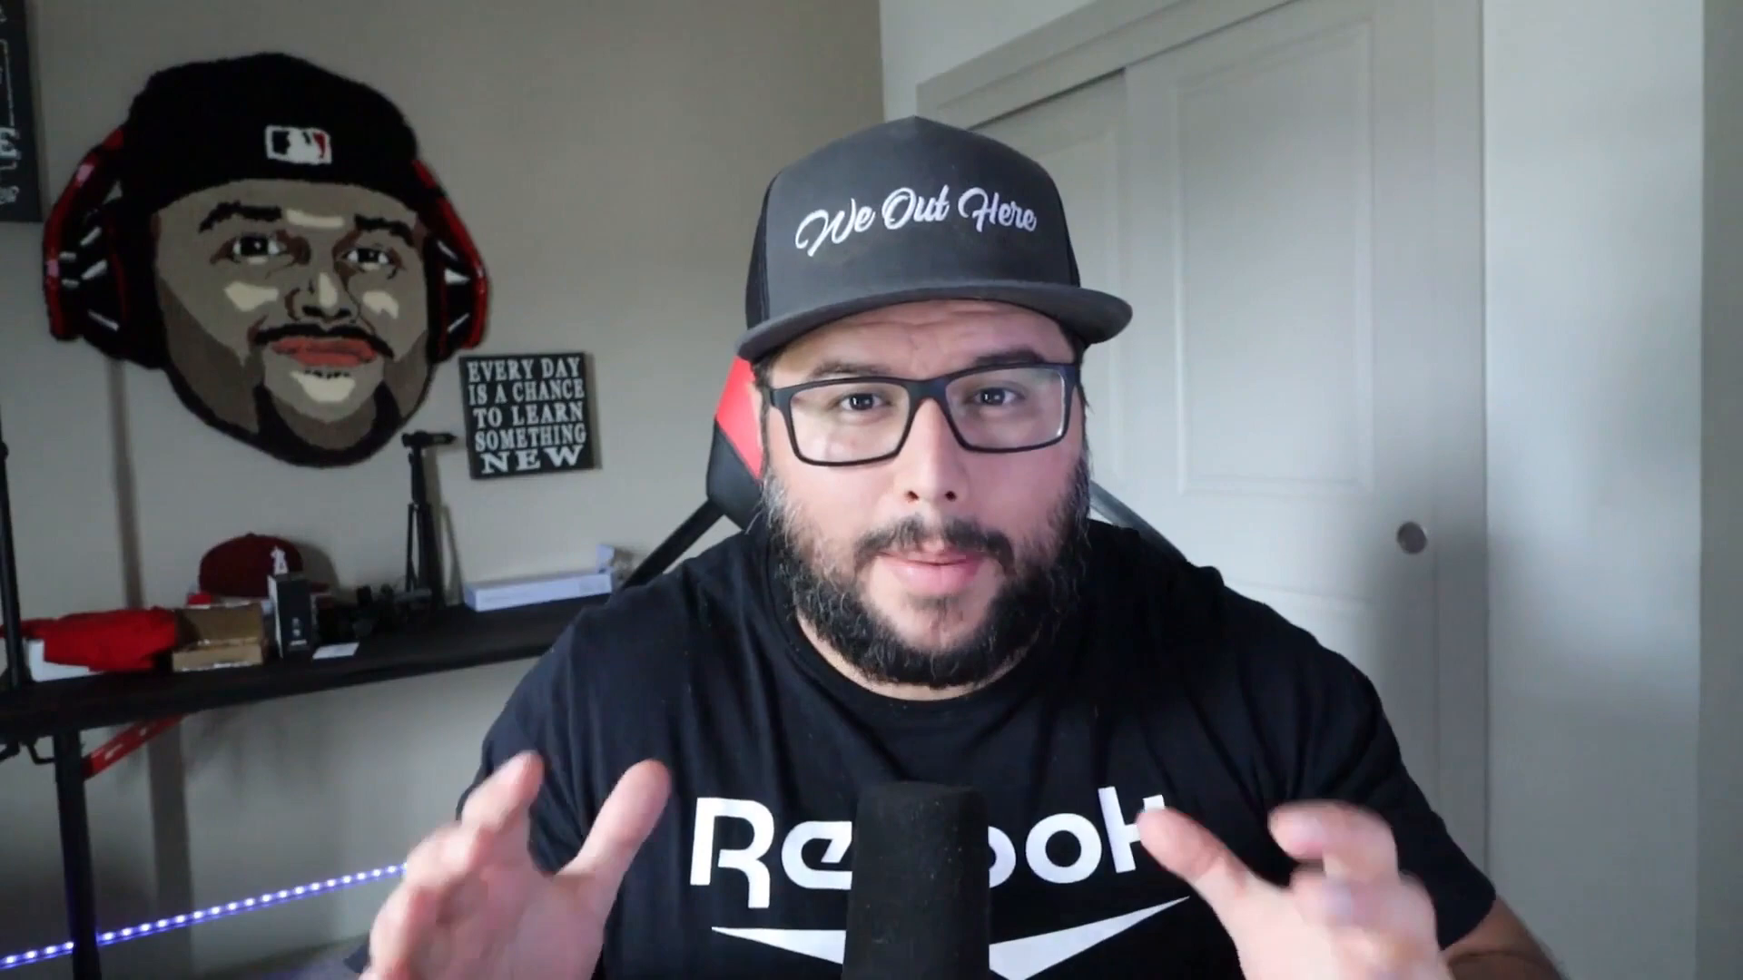